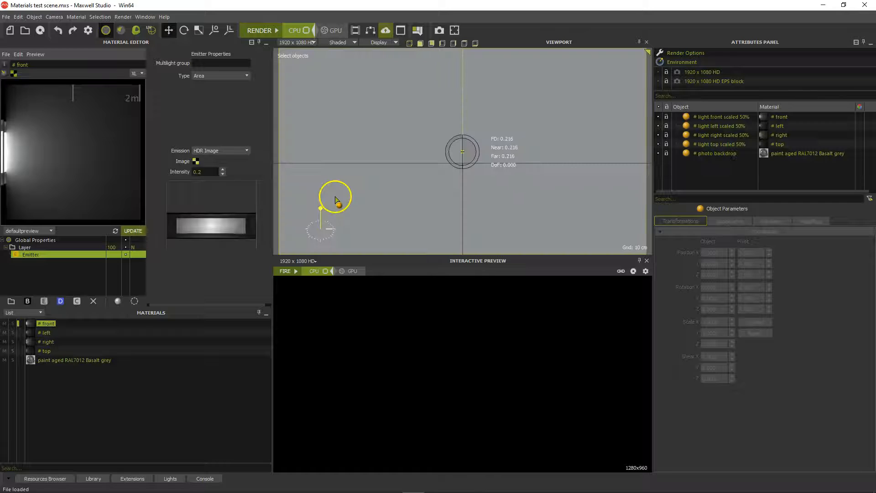
# Switch the viewport to the Perspective view and centre it on all four lights and the photo backdrop.
pyautogui.click(301, 42)
pyautogui.click(300, 50)
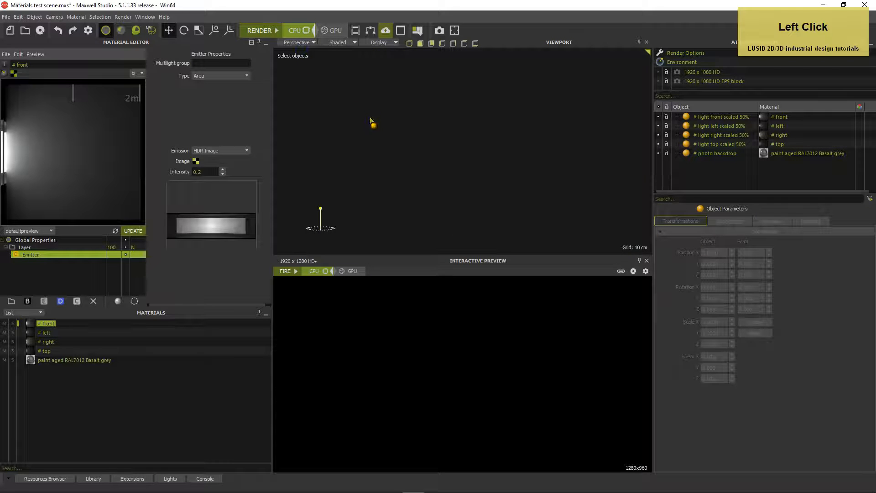
pyautogui.moveTo(384, 135); pyautogui.dragTo(515, 233)
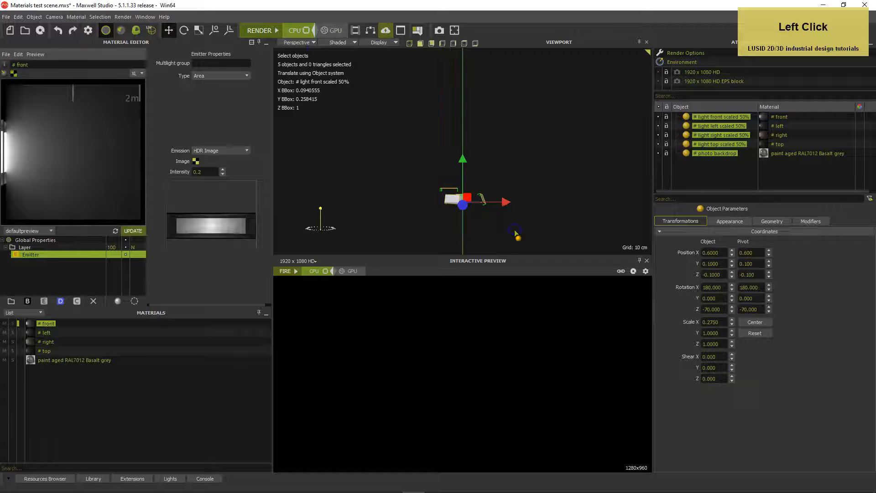
pyautogui.press('c')
pyautogui.keyDown('alt'); pyautogui.moveTo(513, 200); pyautogui.dragTo(444, 187); pyautogui.keyUp('alt')
# Set the viewport shading to Textured decal and clear the object selection.
pyautogui.click(341, 42)
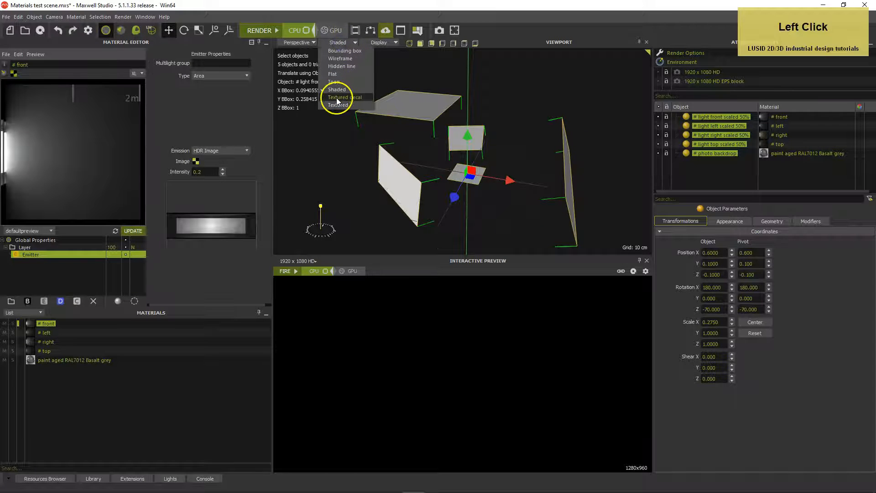
pyautogui.click(342, 97)
pyautogui.click(488, 213)
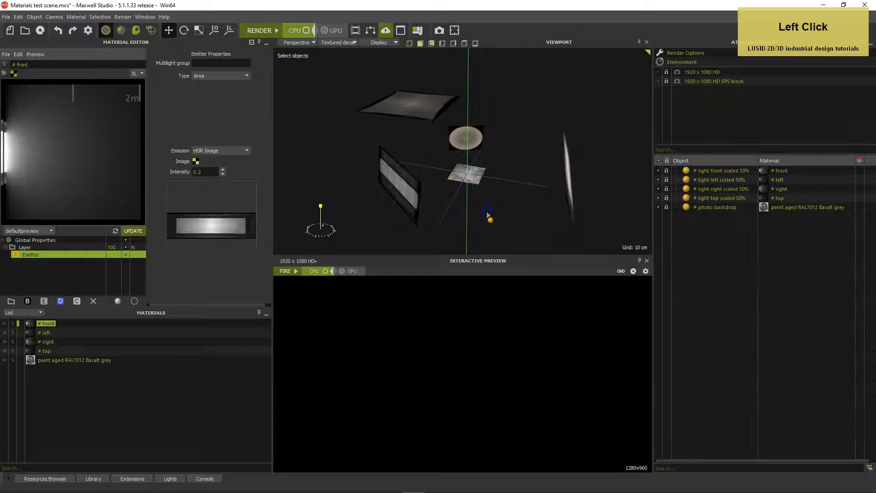
# Examine the front, left, right and top light emitters and the photo backdrop from several angles.
pyautogui.keyDown('alt'); pyautogui.moveTo(492, 212); pyautogui.dragTo(541, 213); pyautogui.keyUp('alt')
pyautogui.click(562, 153)
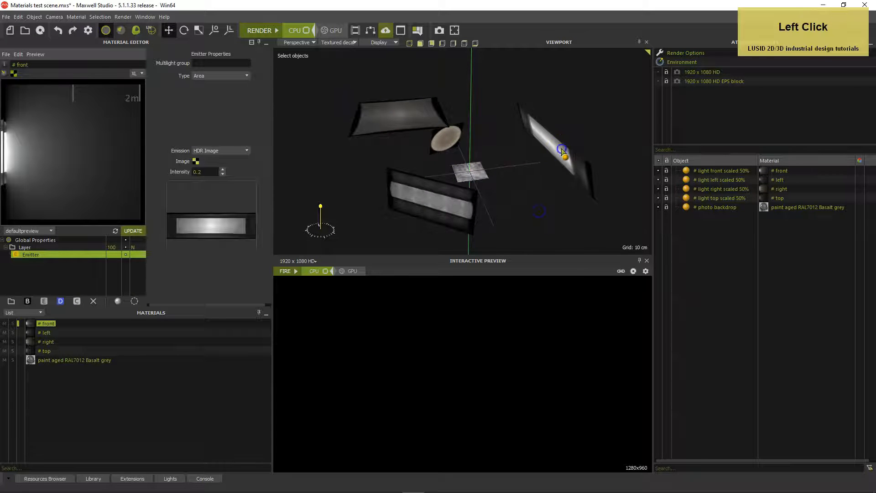
pyautogui.keyDown('alt'); pyautogui.moveTo(547, 179); pyautogui.dragTo(487, 189); pyautogui.keyUp('alt')
pyautogui.click(467, 139)
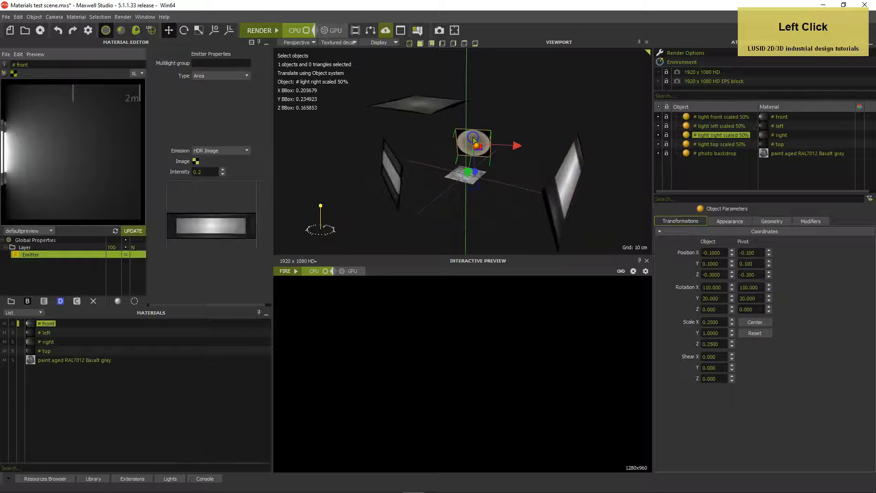
pyautogui.keyDown('alt'); pyautogui.moveTo(467, 139); pyautogui.dragTo(397, 120); pyautogui.keyUp('alt')
pyautogui.click(424, 121)
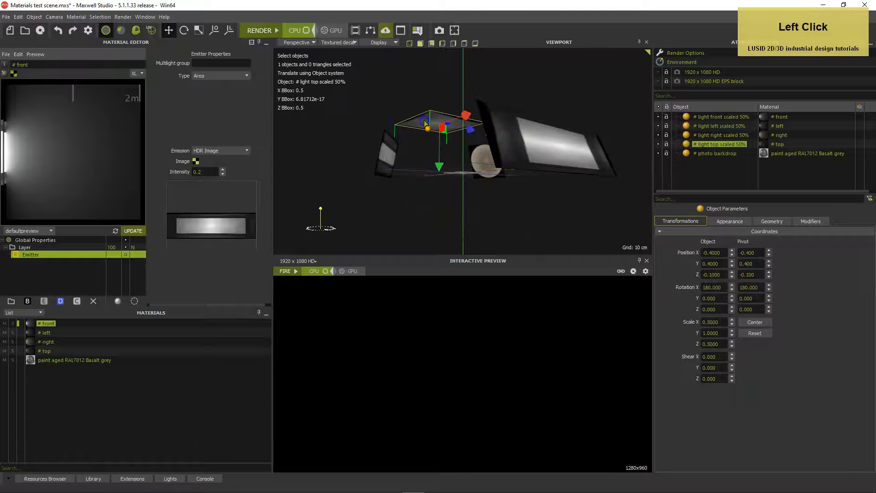
pyautogui.keyDown('alt'); pyautogui.moveTo(460, 90); pyautogui.dragTo(410, 137); pyautogui.keyUp('alt')
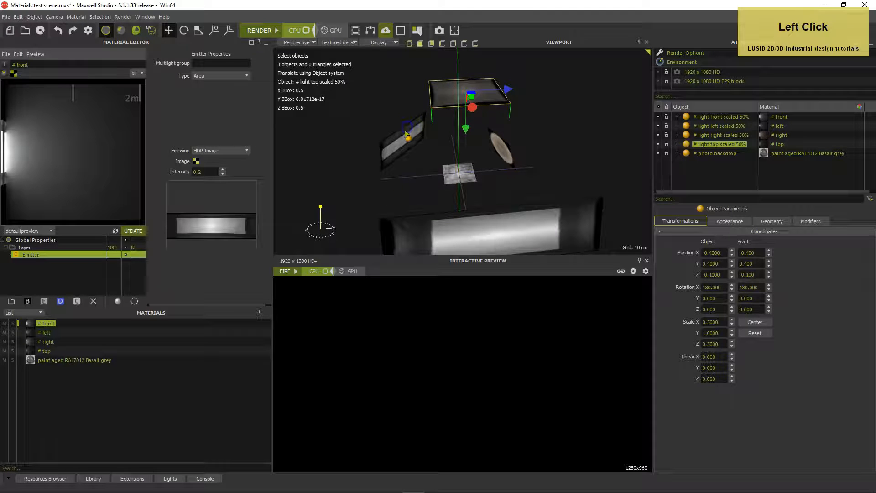
pyautogui.click(409, 136)
pyautogui.click(424, 171)
pyautogui.click(449, 182)
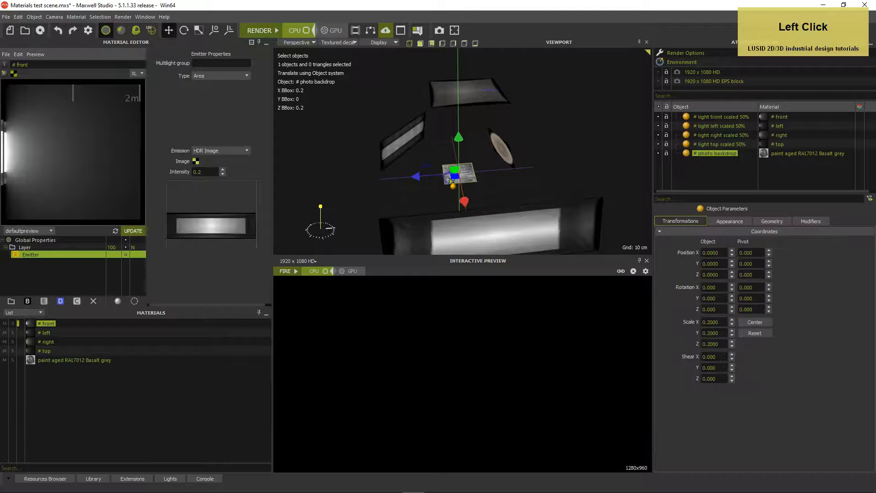
pyautogui.keyDown('alt'); pyautogui.moveTo(403, 197); pyautogui.dragTo(496, 190); pyautogui.keyUp('alt')
pyautogui.keyDown('alt'); pyautogui.moveTo(497, 190); pyautogui.dragTo(492, 182, button='middle'); pyautogui.keyUp('alt')
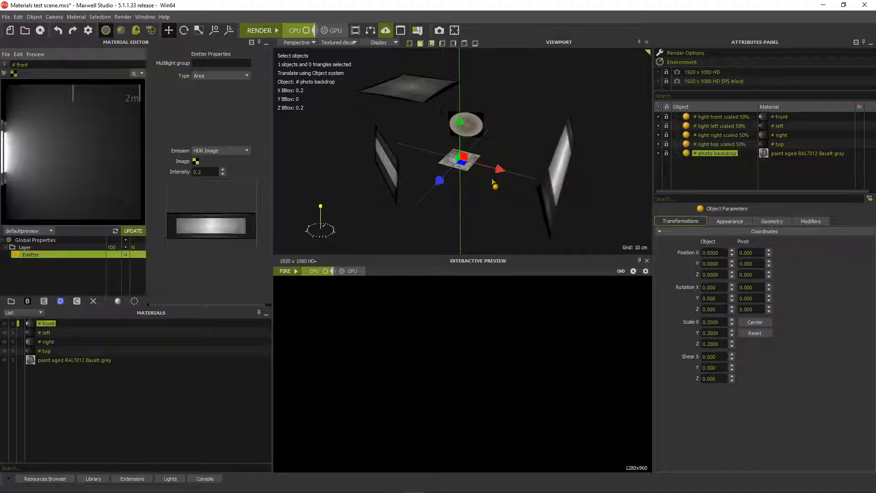
pyautogui.click(493, 182)
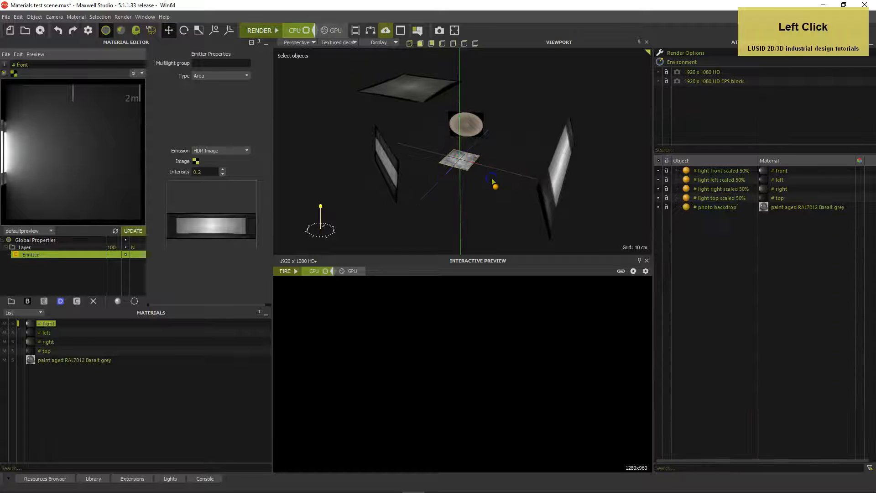
# Return the viewport to the 1920 x 1080 HD camera and select that camera to show its parameters.
pyautogui.click(297, 42)
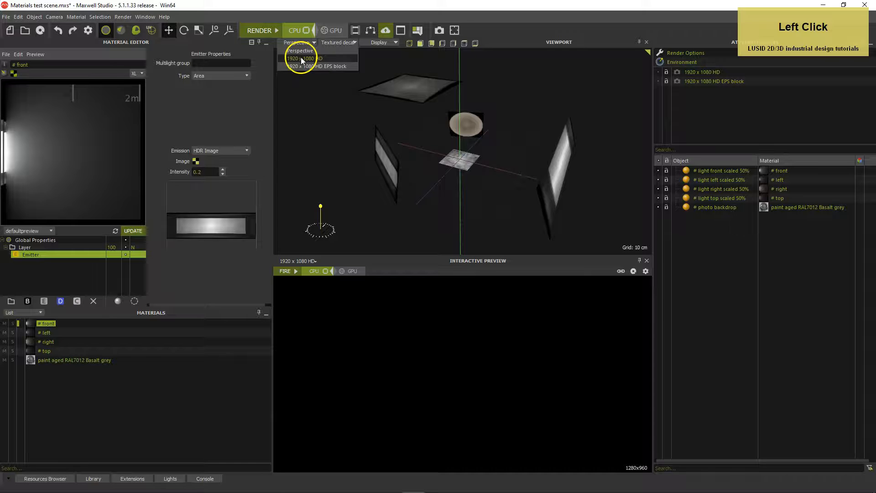
pyautogui.click(301, 58)
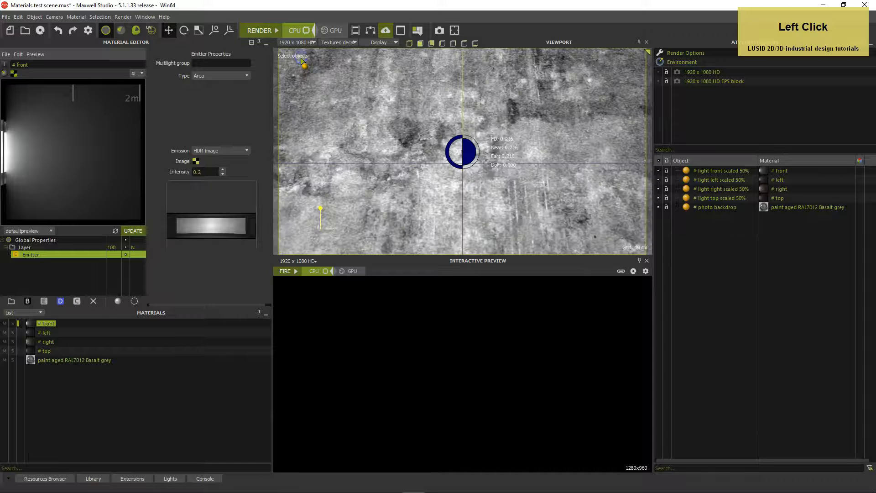
pyautogui.click(699, 70)
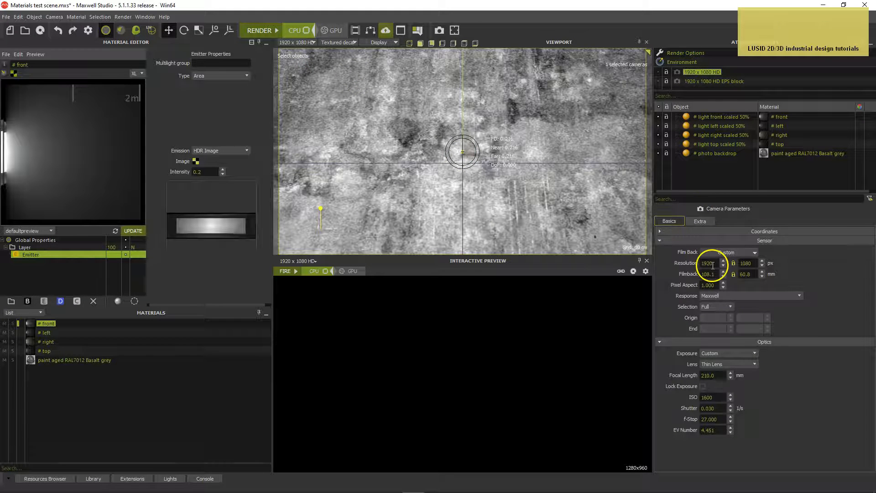
# Examine the camera's resolution, focal length, f-stop, ISO and shutter settings.
pyautogui.moveTo(712, 264); pyautogui.dragTo(689, 263)
pyautogui.click(748, 263)
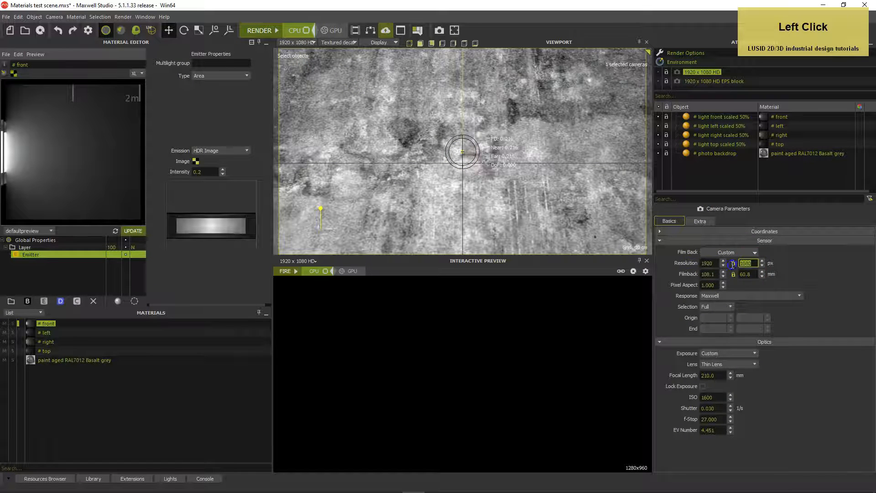
pyautogui.click(714, 375)
pyautogui.click(714, 419)
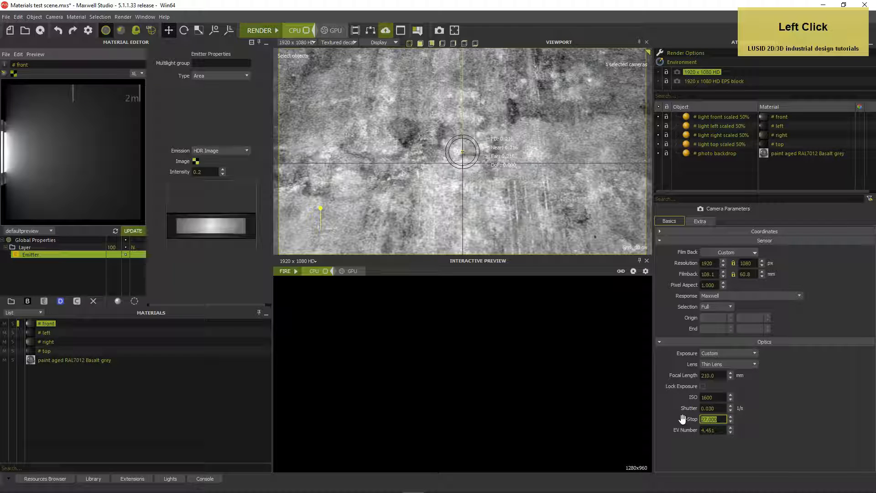
pyautogui.moveTo(683, 419); pyautogui.dragTo(671, 417)
pyautogui.click(713, 397)
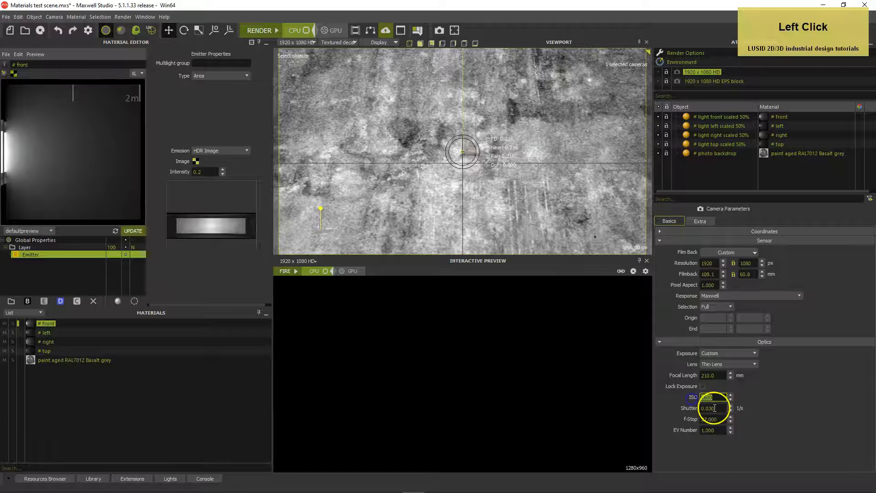
pyautogui.click(722, 409)
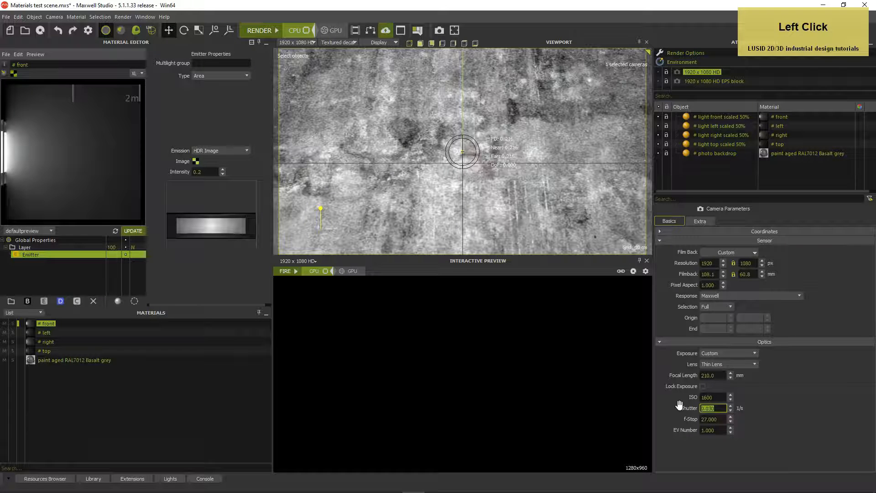
pyautogui.click(94, 168)
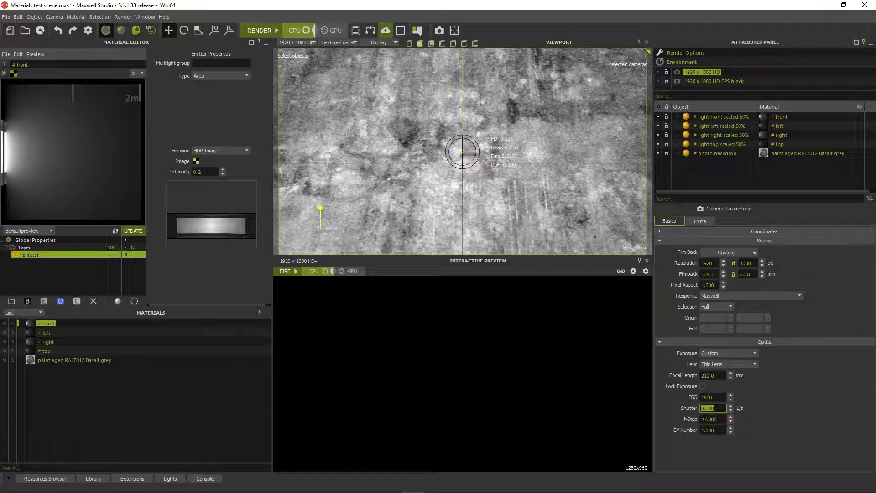
# Import the "LEGO bricks groups off" and "LEGO minifigure groups off" geometry files, renaming the new object where names conflict.
pyautogui.click(5, 17)
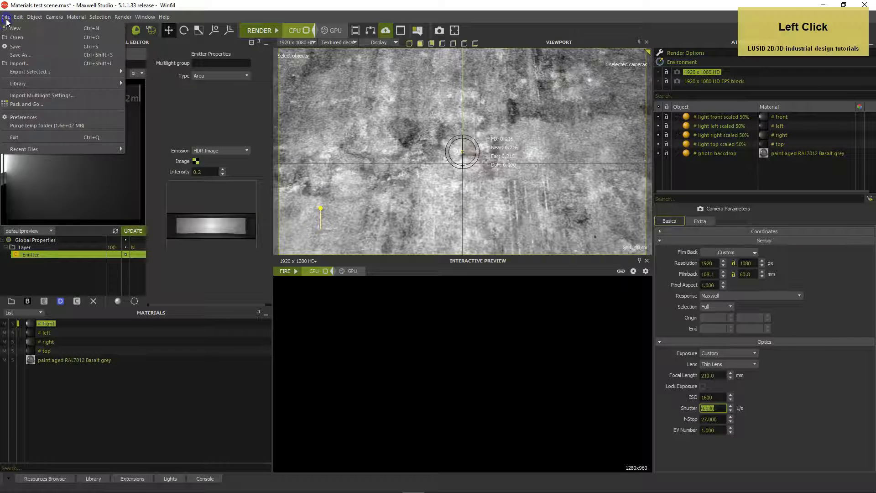
pyautogui.click(20, 64)
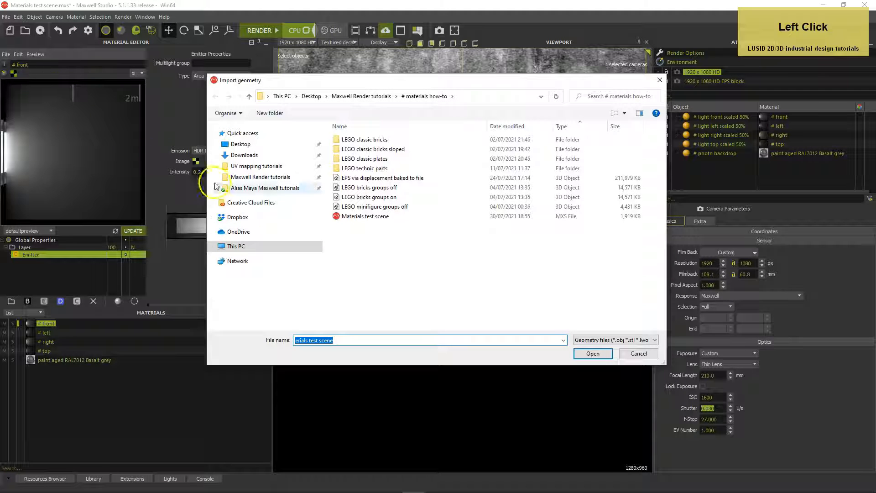
pyautogui.click(337, 188)
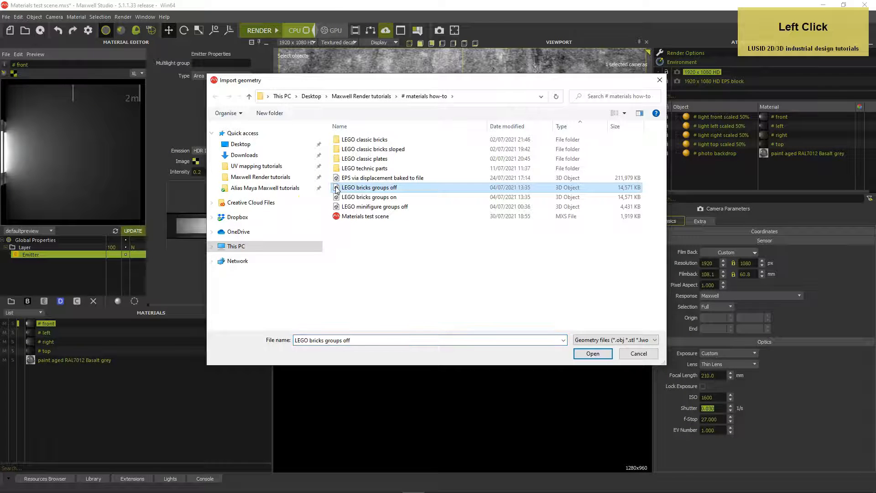
pyautogui.keyDown('ctrl'); pyautogui.click(337, 207); pyautogui.keyUp('ctrl')
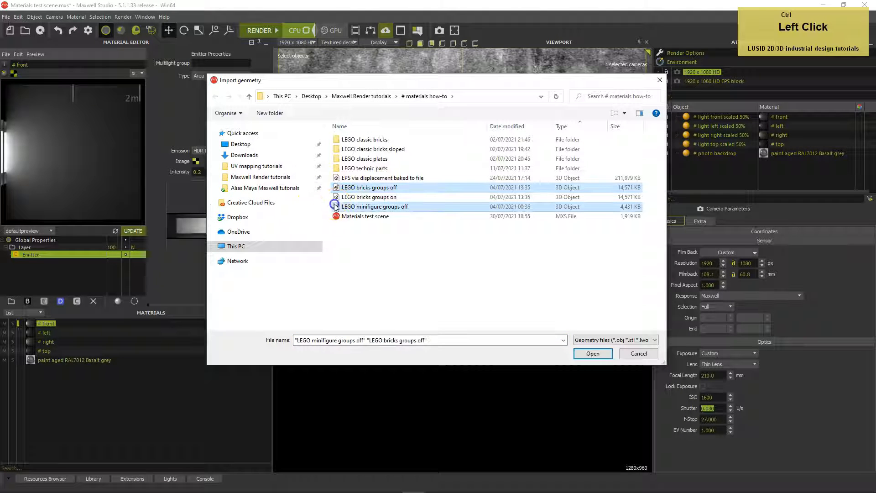
pyautogui.click(588, 353)
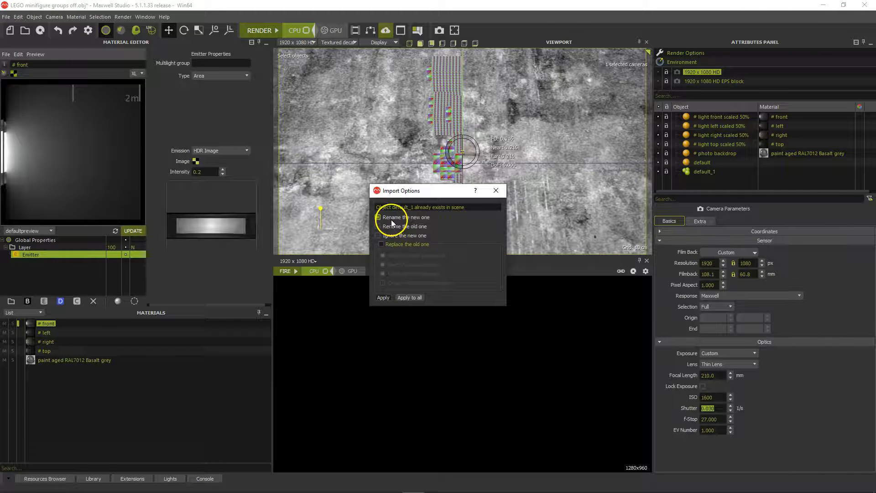
pyautogui.click(383, 297)
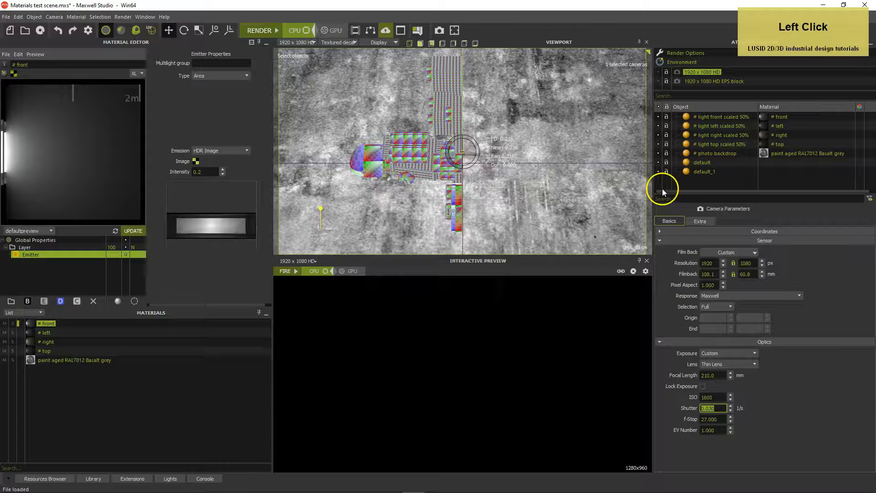
# Rename the imported "default" object as "LEGO bricks".
pyautogui.click(687, 163)
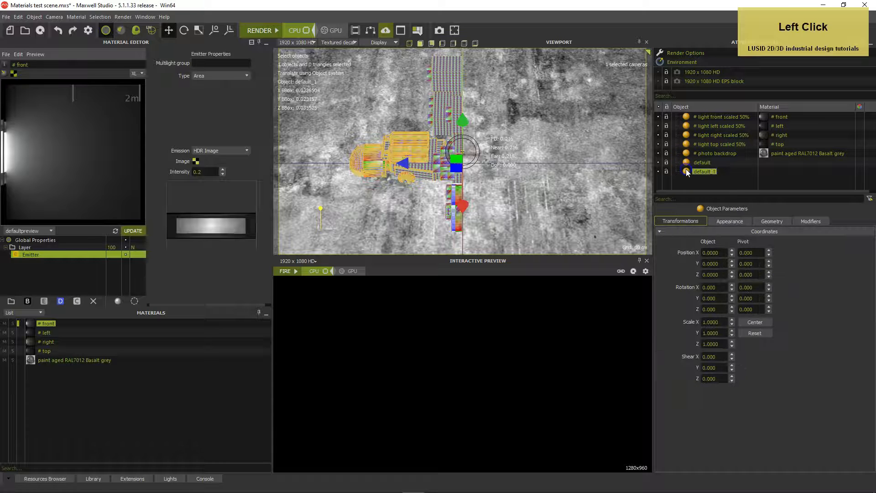
pyautogui.doubleClick(705, 164)
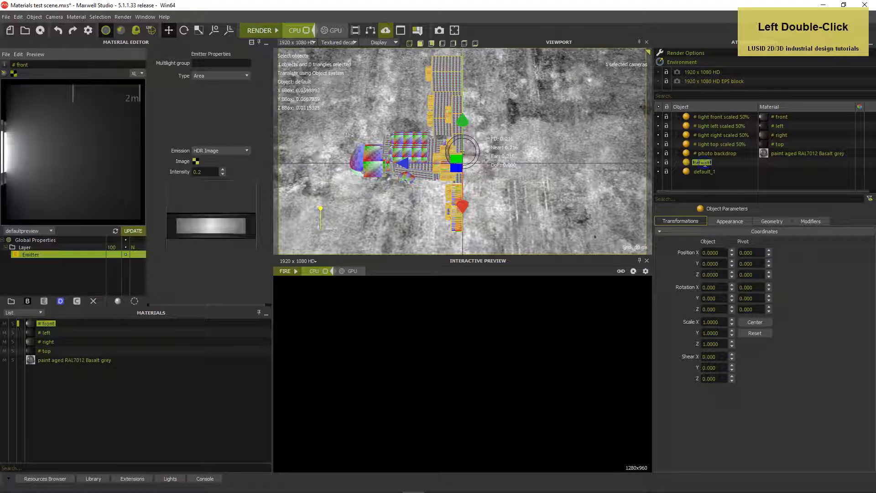
pyautogui.write('LEGO bricks')
pyautogui.press('Return')
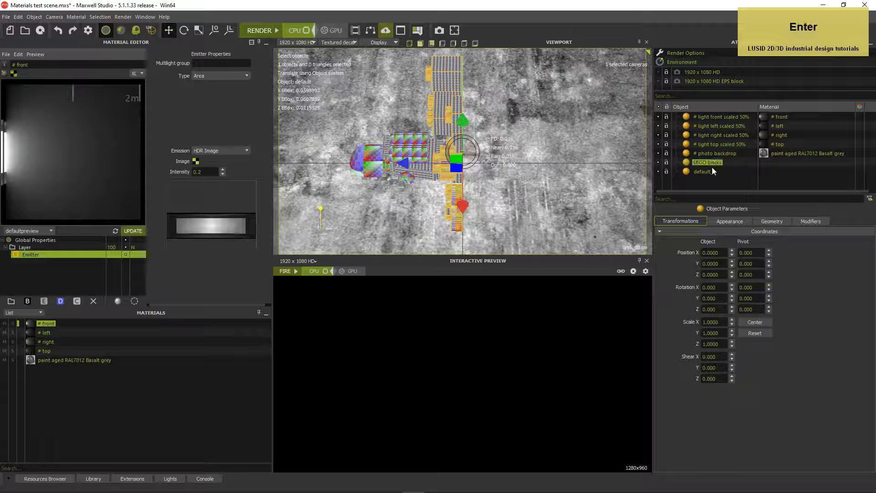
# Rename the imported "default_1" object as "LEGO minifigure".
pyautogui.click(701, 172)
pyautogui.doubleClick(700, 172)
pyautogui.write('E')
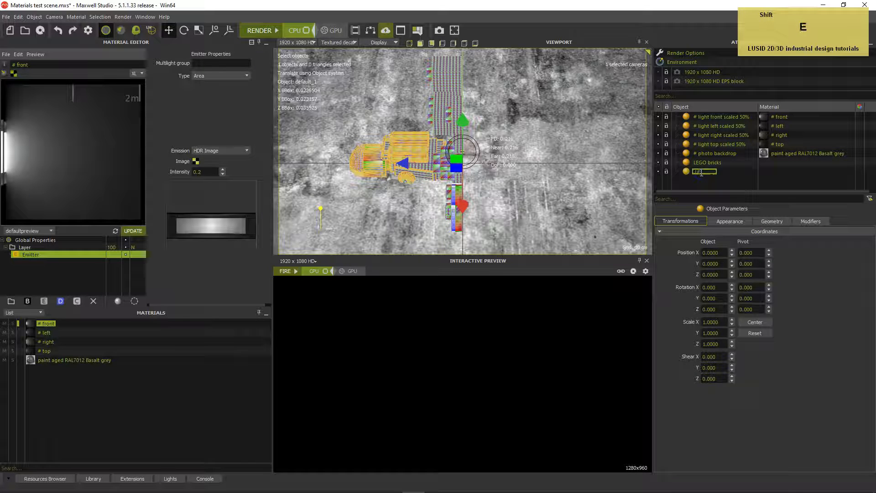
pyautogui.write('GO minifigure')
pyautogui.press('Return')
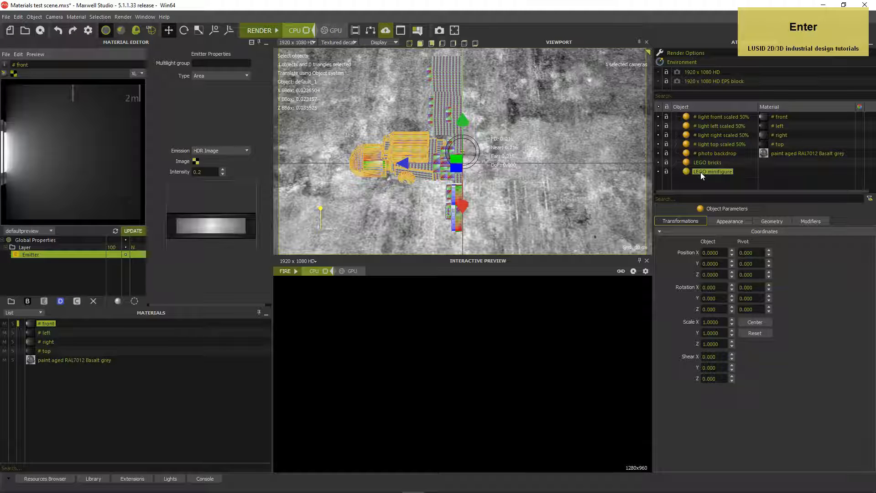
# Rotate the LEGO bricks and LEGO minifigure objects together to -90 degrees about X and reset their transformation coordinates.
pyautogui.keyDown('ctrl'); pyautogui.click(702, 163); pyautogui.keyUp('ctrl')
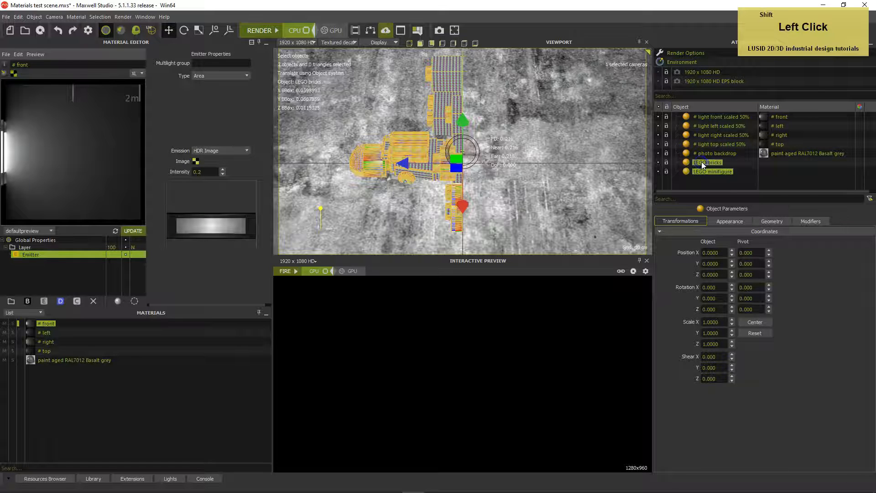
pyautogui.click(725, 301)
pyautogui.click(721, 288)
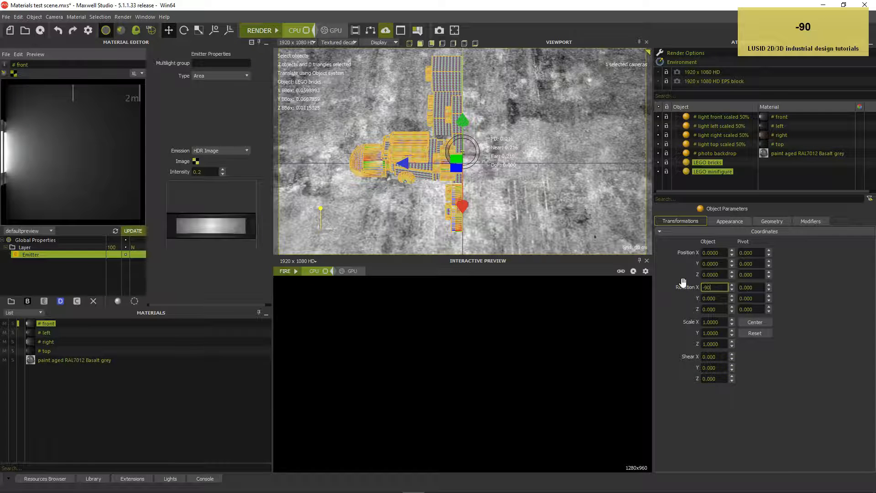
pyautogui.press('Return')
pyautogui.click(755, 333)
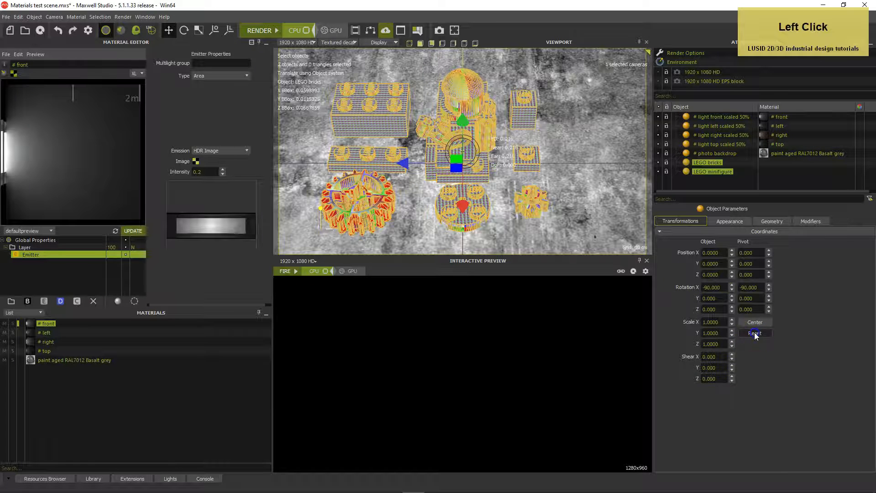
# Move only the LEGO bricks object across the backdrop to about X 0.0022 and Z -0.0054.
pyautogui.click(386, 155)
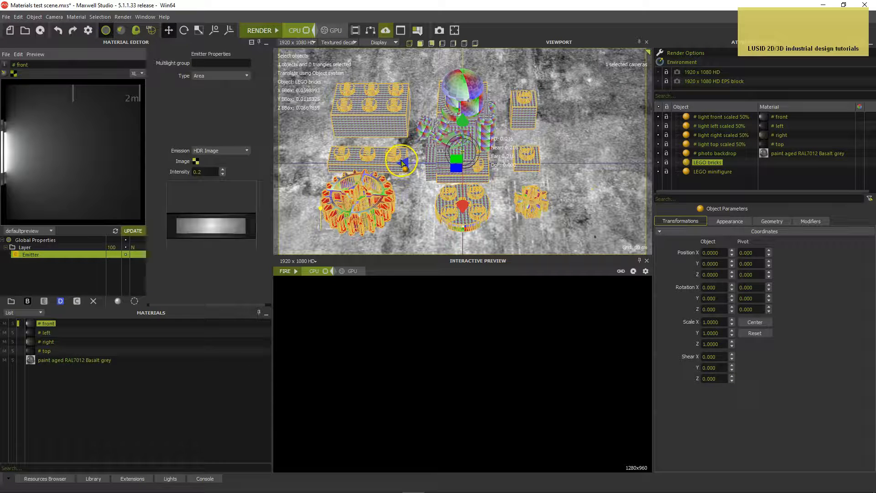
pyautogui.moveTo(457, 171); pyautogui.dragTo(474, 175)
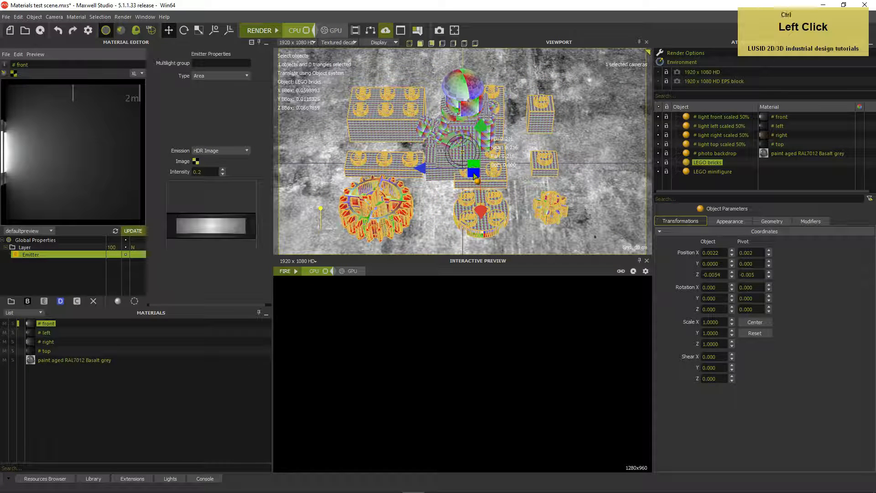
# Undo the last LEGO bricks move and try moving the LEGO minifigure to about X 0.0010 and Z -0.0391.
pyautogui.hotkey('ctrl', 'z')
pyautogui.click(474, 84)
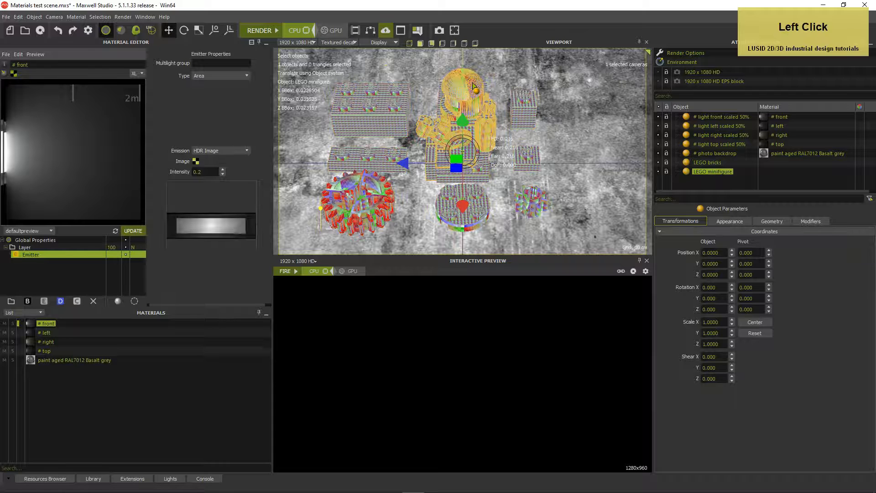
pyautogui.moveTo(457, 169); pyautogui.dragTo(584, 174)
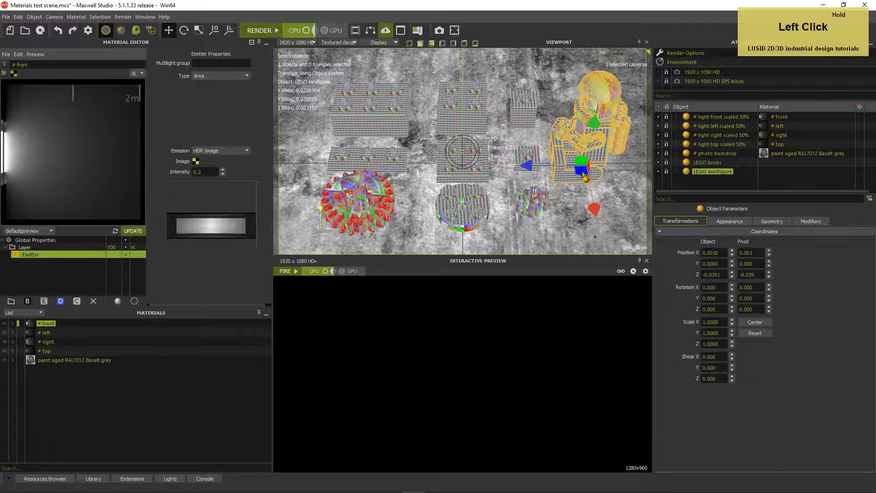
pyautogui.hotkey('ctrl', 'z')
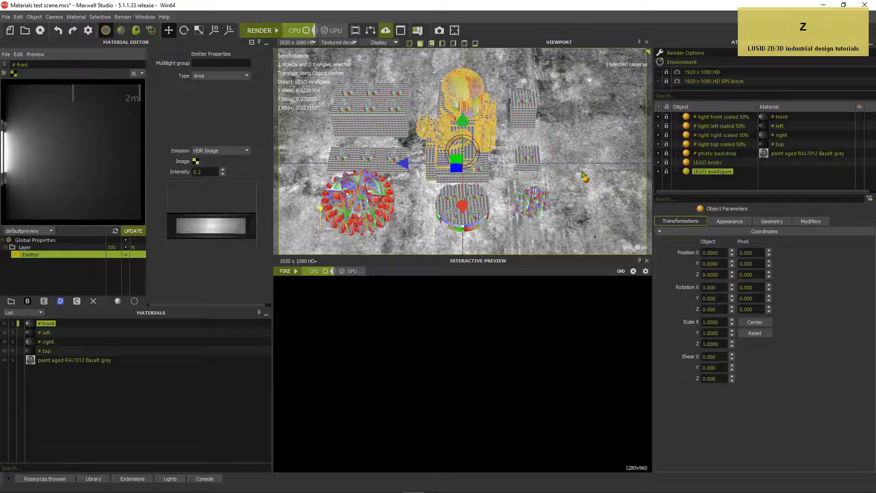
# Rotate the LEGO minifigure freehand to about 15.4 degrees around Y and try a slight Y scale change.
pyautogui.press('e')
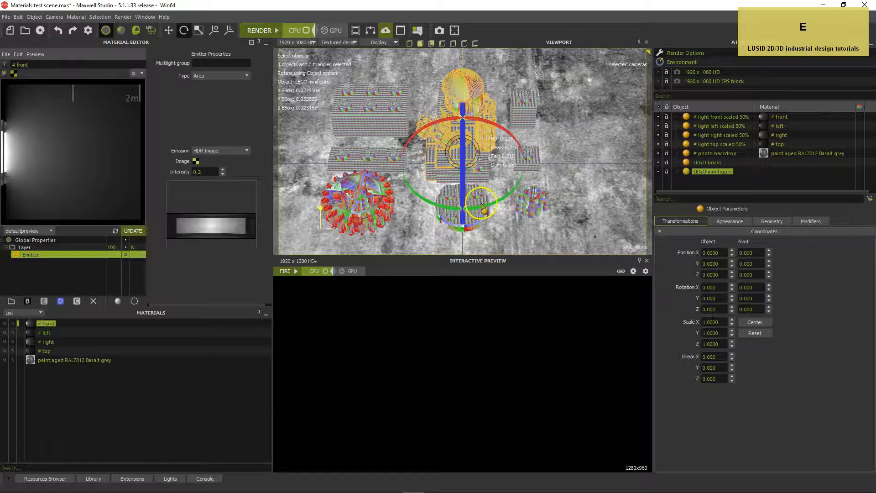
pyautogui.moveTo(483, 204); pyautogui.dragTo(354, 214)
pyautogui.press('r')
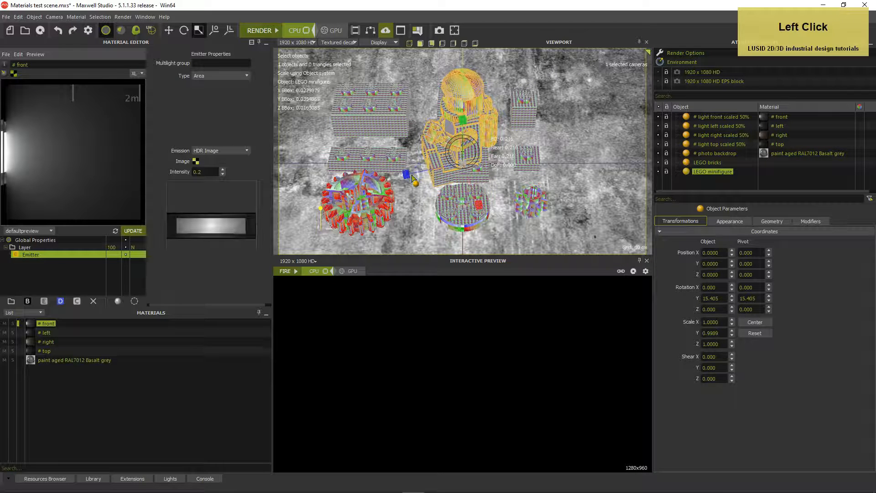
pyautogui.hotkey('ctrl', 'z')
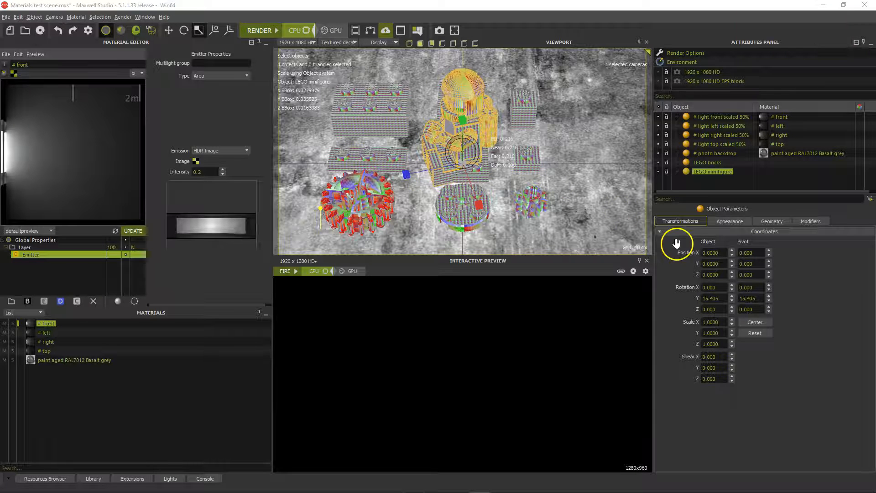
# Set the LEGO minifigure's position to X 0.002 and Z -0.04 and its Y rotation to 50 degrees.
pyautogui.click(715, 254)
pyautogui.moveTo(718, 254); pyautogui.dragTo(690, 253)
pyautogui.write('0.002')
pyautogui.press('Return')
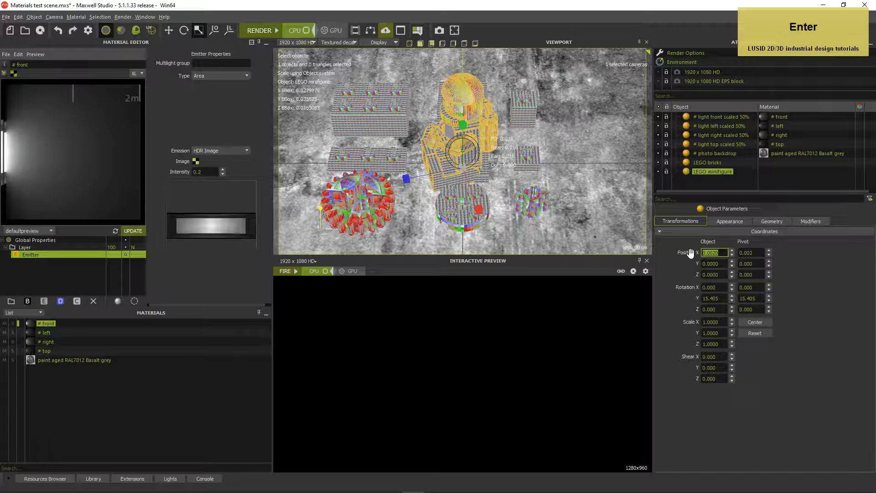
pyautogui.moveTo(723, 274); pyautogui.dragTo(679, 272)
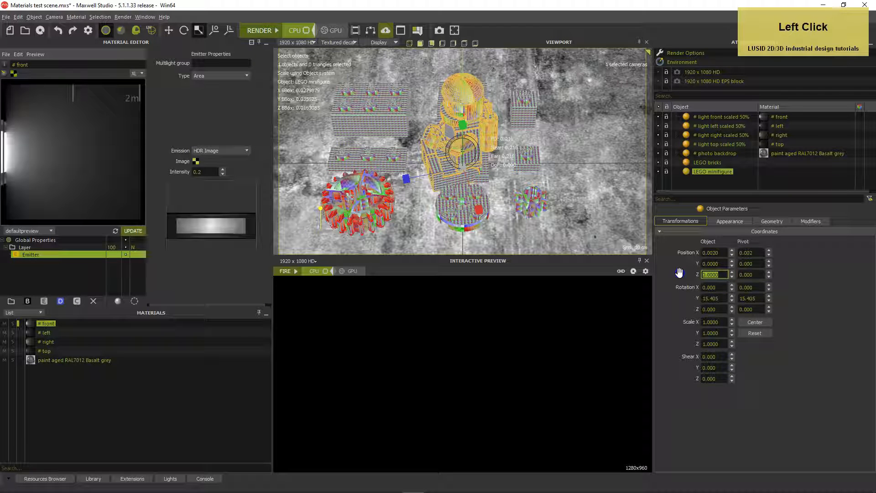
pyautogui.write('-0.04')
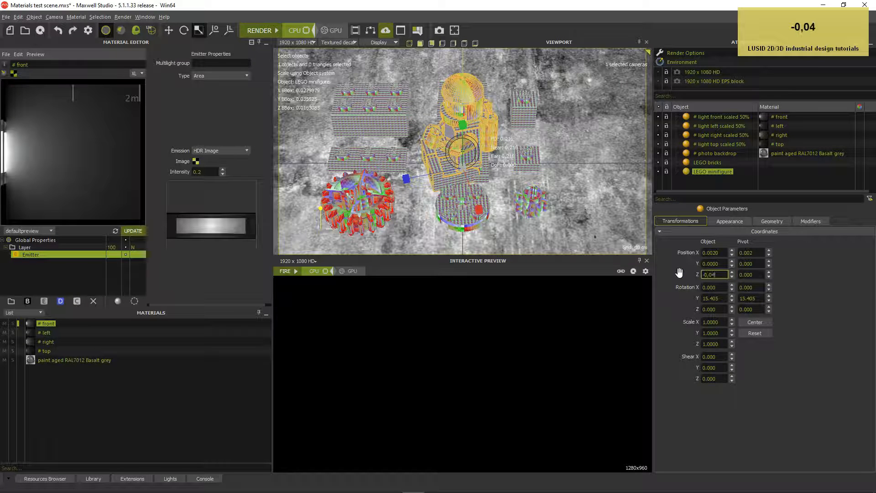
pyautogui.press('Return')
pyautogui.moveTo(722, 297); pyautogui.dragTo(689, 301)
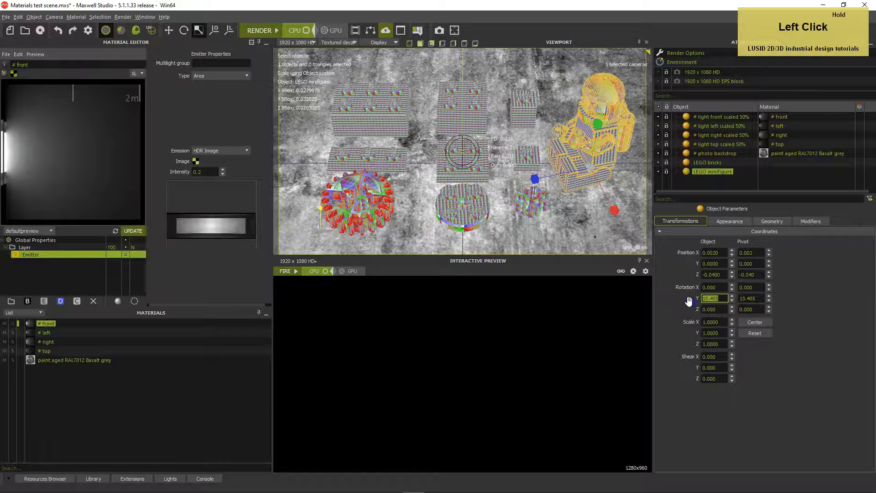
pyautogui.write('50')
pyautogui.press('Return')
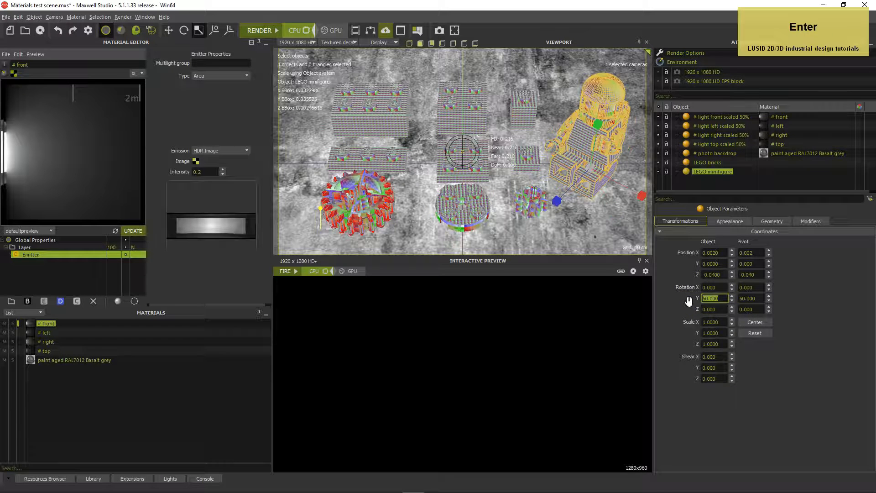
# Set the LEGO bricks object's Z position to 0.004.
pyautogui.click(698, 163)
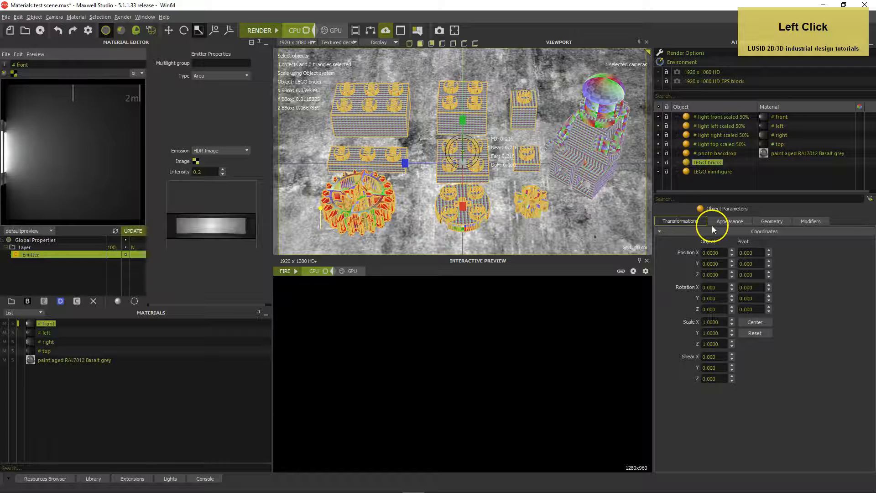
pyautogui.click(685, 274)
pyautogui.write('0,004')
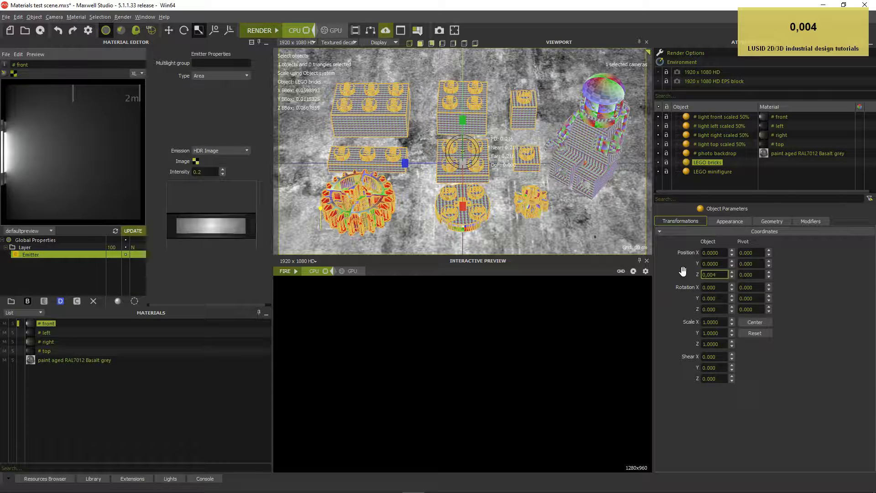
pyautogui.press('Return')
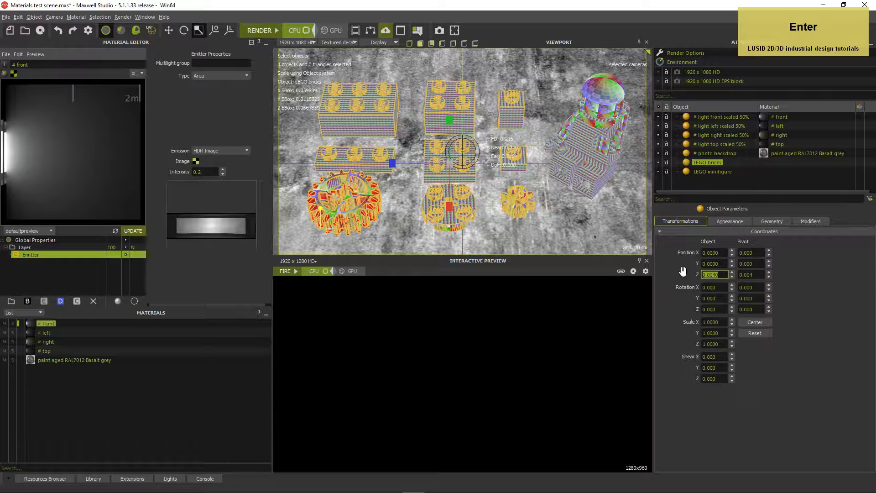
# Clear the object selection and switch the viewport display mode to Shaded.
pyautogui.click(708, 183)
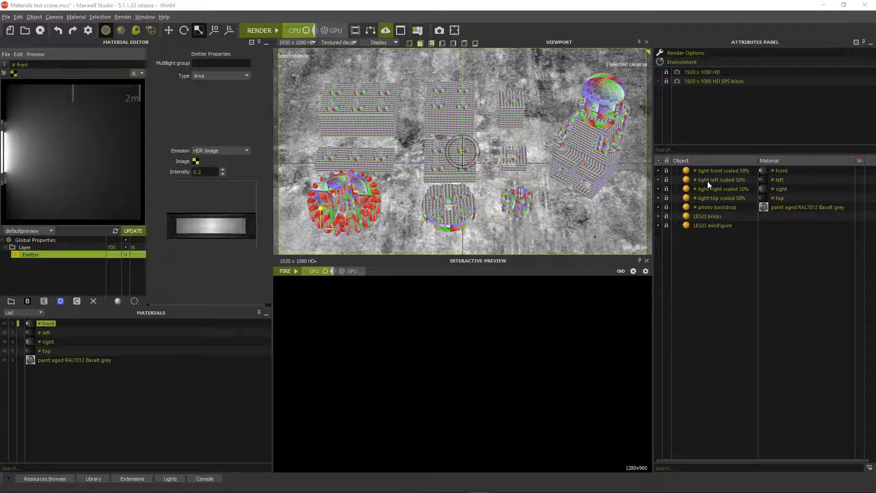
pyautogui.click(355, 43)
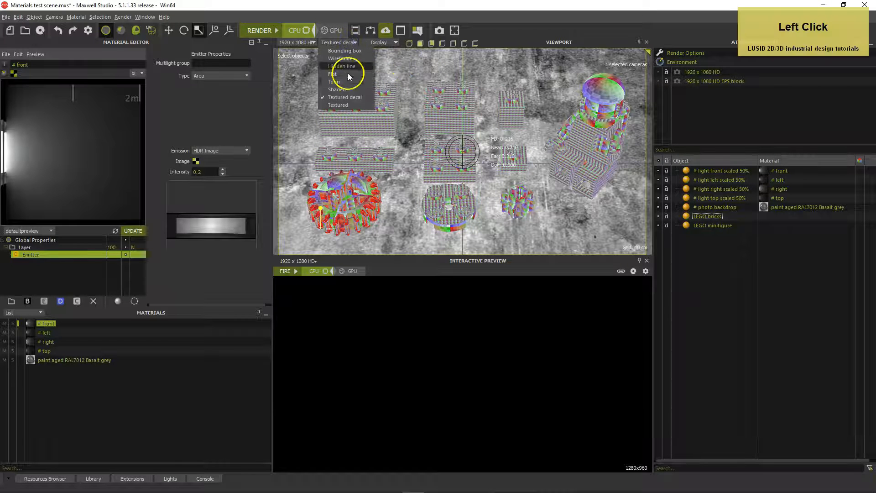
pyautogui.click(347, 90)
# Focus the camera on a point on the middle four-stud brick and start the Fire interactive preview.
pyautogui.rightClick(416, 153)
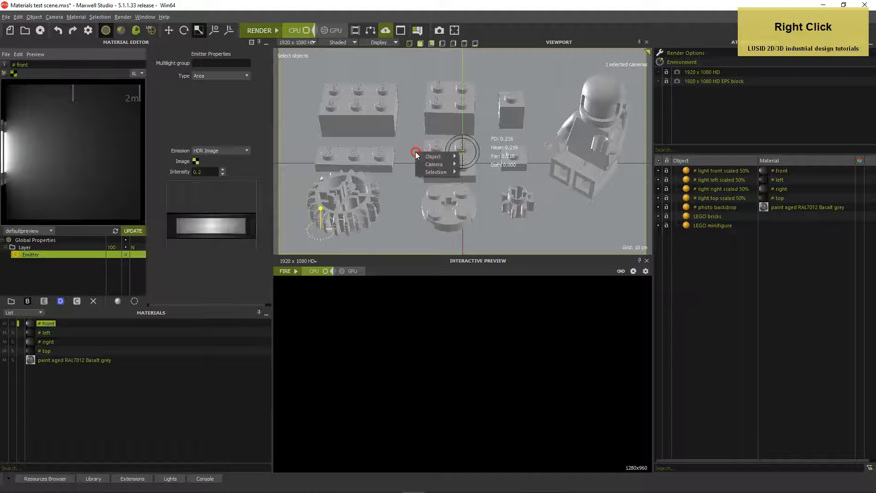
pyautogui.moveTo(432, 165)
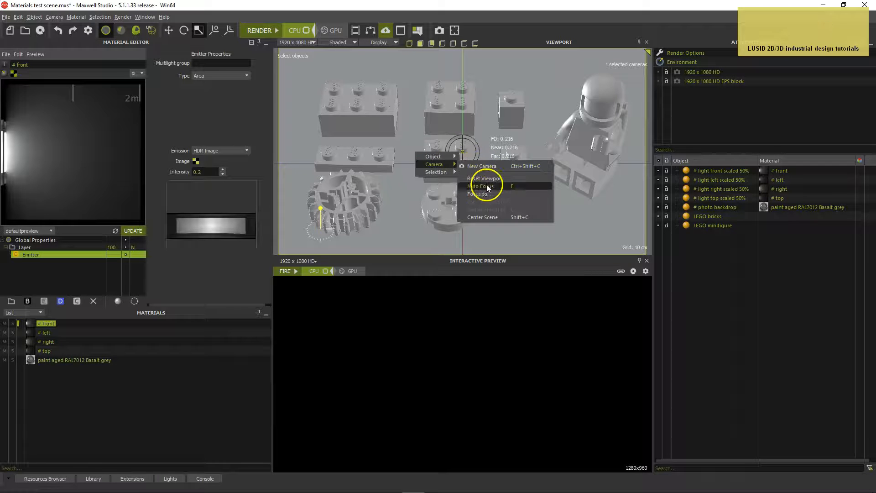
pyautogui.click(479, 194)
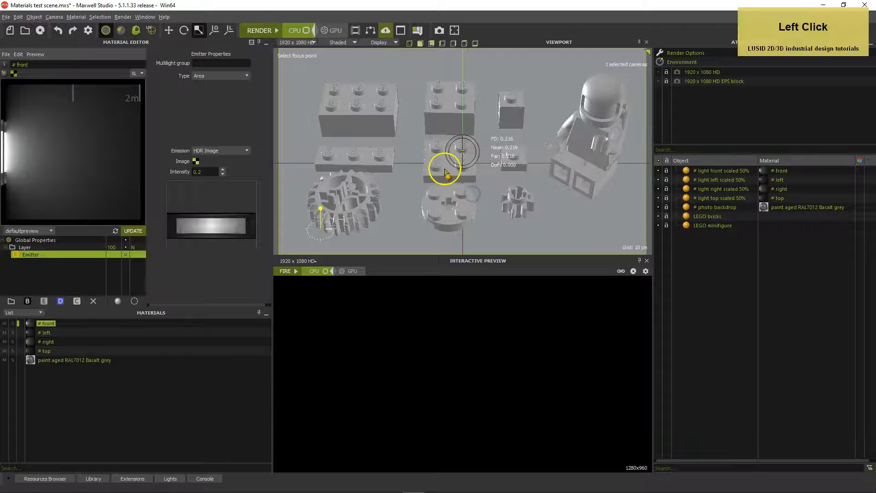
pyautogui.click(429, 156)
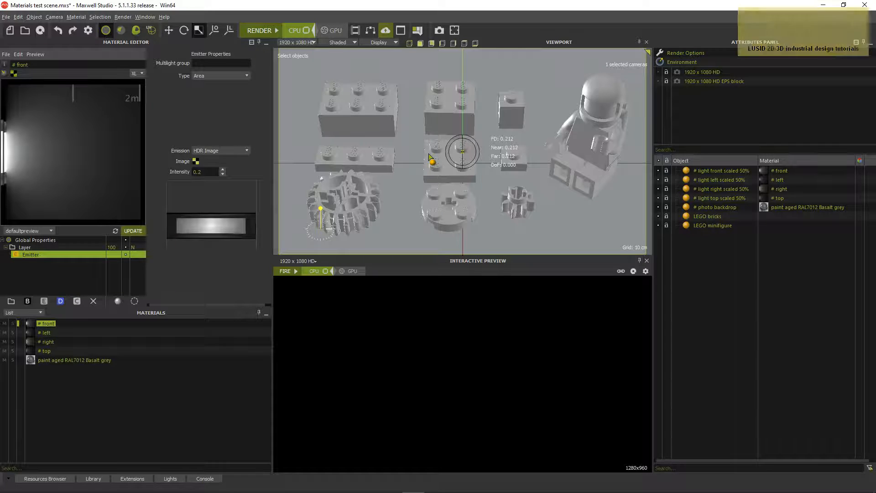
pyautogui.click(296, 272)
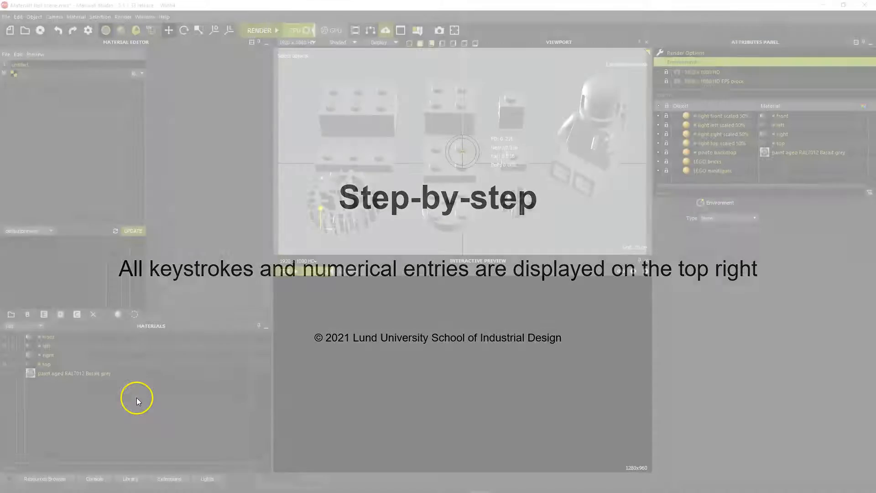
# Create a new Custom material in the scene's material list.
pyautogui.rightClick(137, 396)
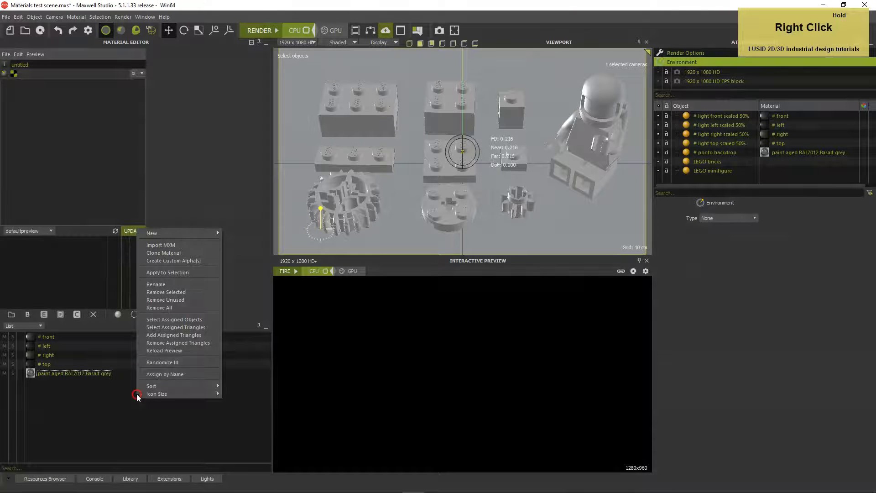
pyautogui.moveTo(149, 235)
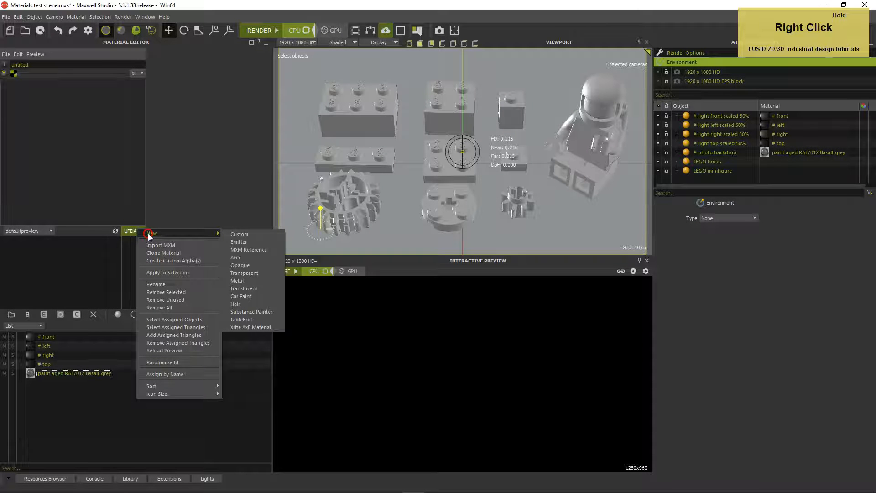
pyautogui.click(238, 235)
# Set the BSDF's Reflectance 0 colour to HSV 209, 27, 17.
pyautogui.click(205, 91)
pyautogui.click(239, 210)
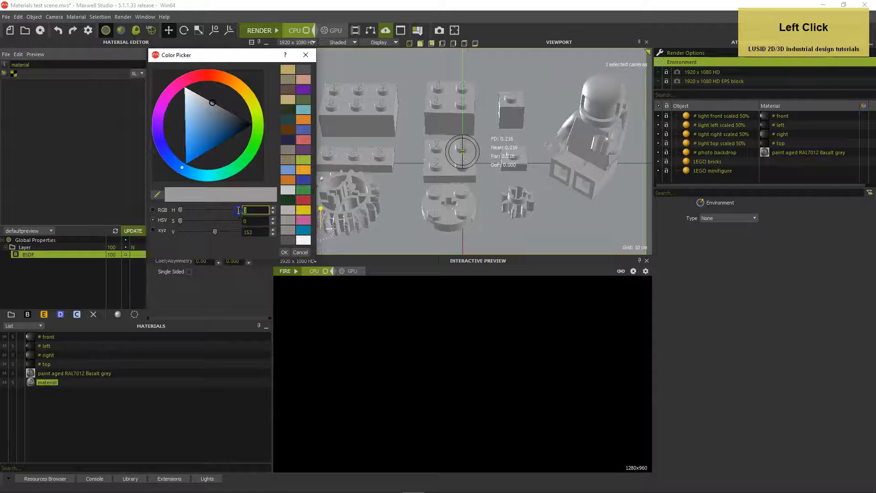
pyautogui.write('209')
pyautogui.press('Tab')
pyautogui.write('27')
pyautogui.press('Tab')
pyautogui.write('17')
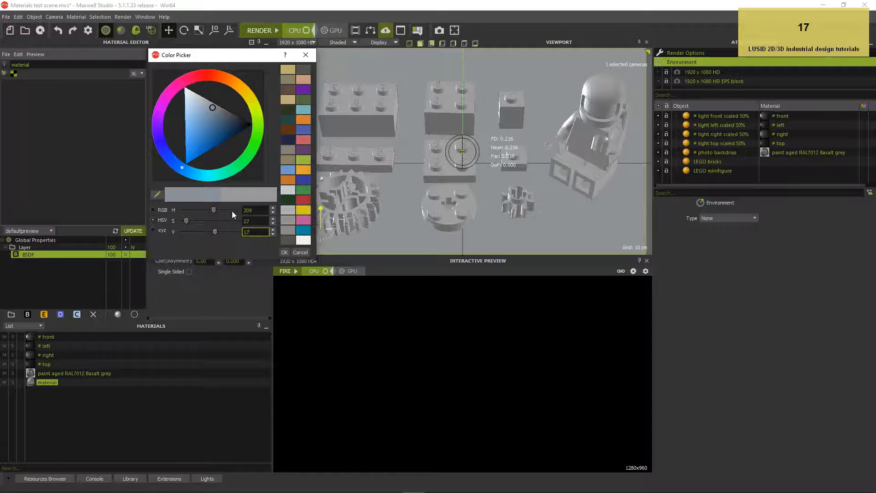
pyautogui.press('Return')
pyautogui.click(218, 197)
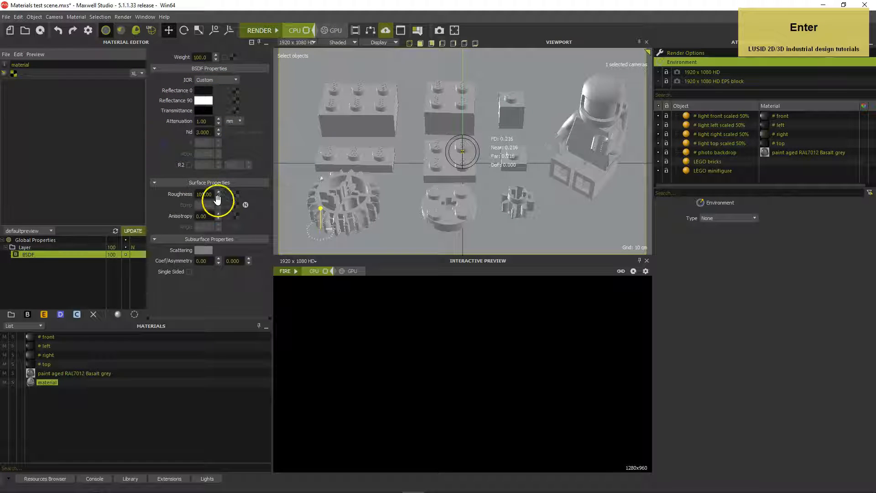
# Set the BSDF's Reflectance 90 colour to black with HSV 0, 0, 0.
pyautogui.click(203, 100)
pyautogui.moveTo(238, 232); pyautogui.dragTo(179, 232)
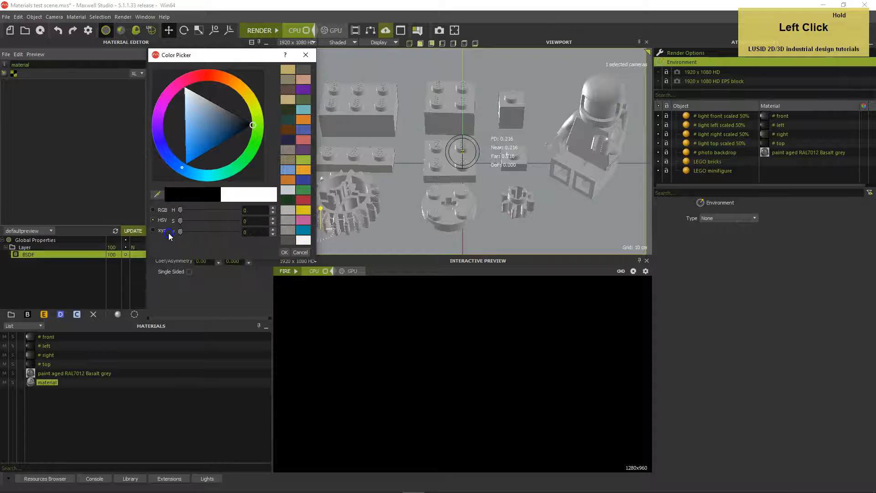
pyautogui.click(285, 252)
# Add a second BSDF to the new material's layer.
pyautogui.rightClick(91, 254)
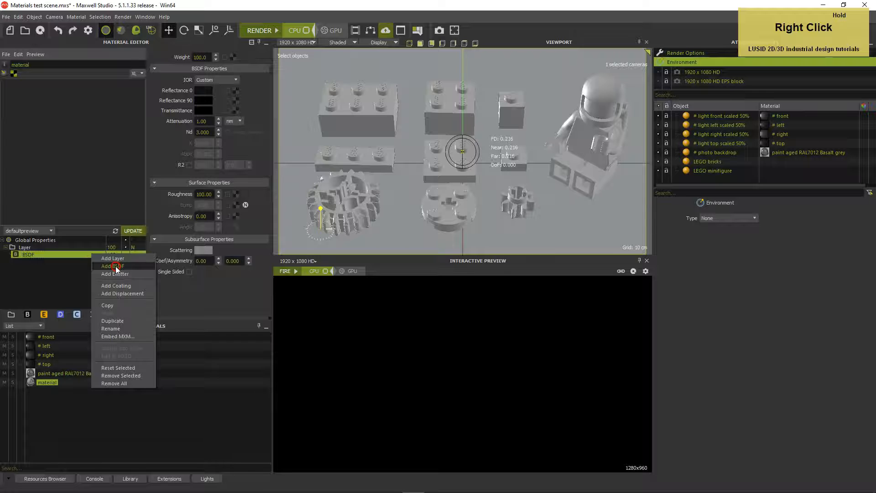
pyautogui.click(116, 266)
pyautogui.click(122, 261)
# Give BSDF 2 a near-black Reflectance 0 and an off-white Reflectance 90 of HSV 0, 0, 242.
pyautogui.click(208, 99)
pyautogui.moveTo(208, 99)
pyautogui.mouseDown()
pyautogui.moveTo(202, 91)
pyautogui.moveTo(166, 157)
pyautogui.moveTo(159, 250)
pyautogui.moveTo(149, 254)
pyautogui.moveTo(160, 255)
pyautogui.moveTo(179, 114)
pyautogui.moveTo(196, 92)
pyautogui.mouseUp()
pyautogui.click(203, 103)
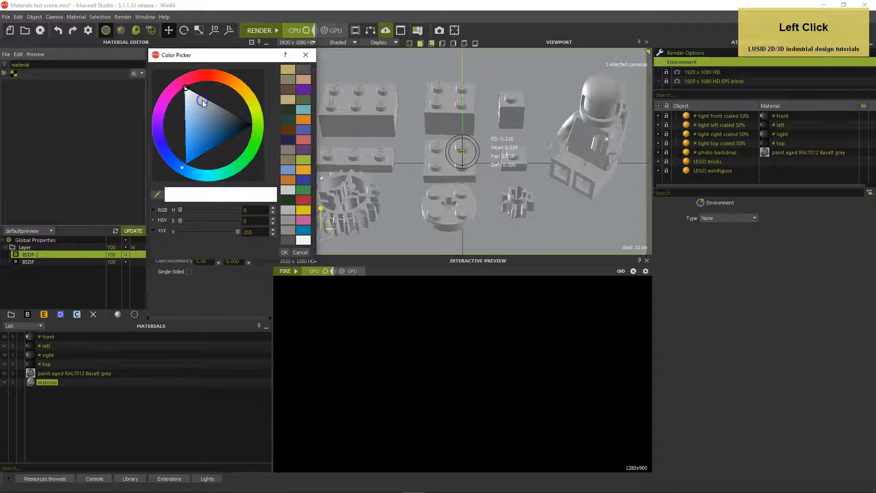
pyautogui.click(303, 239)
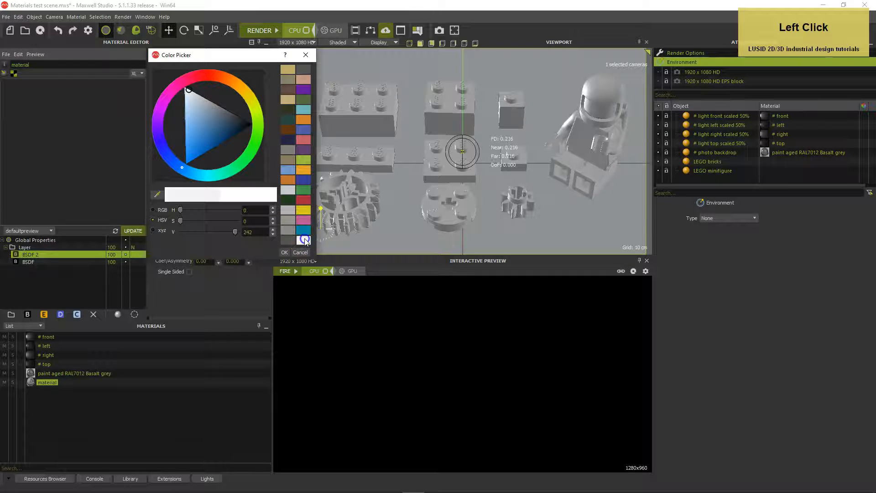
pyautogui.click(284, 252)
# Set BSDF 2's roughness to 34 and its Nd value to 1.54.
pyautogui.click(204, 194)
pyautogui.write('34')
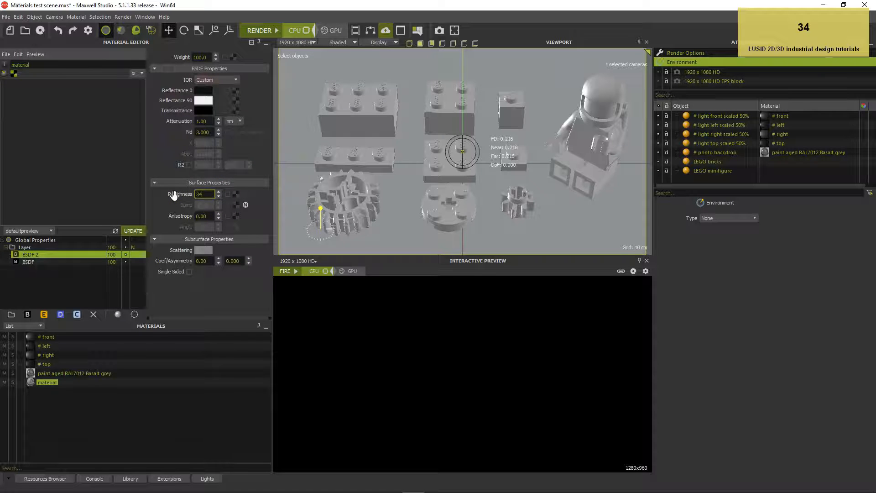
pyautogui.press('Return')
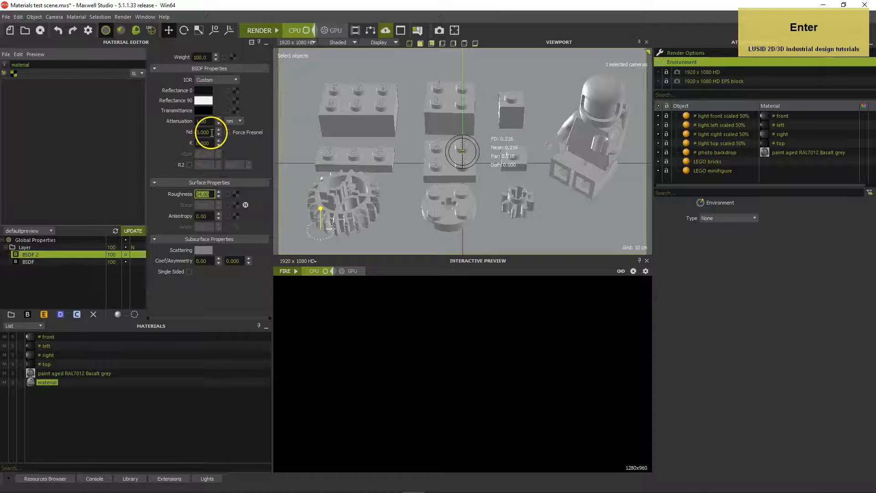
pyautogui.moveTo(210, 133); pyautogui.dragTo(190, 132)
pyautogui.write('1,')
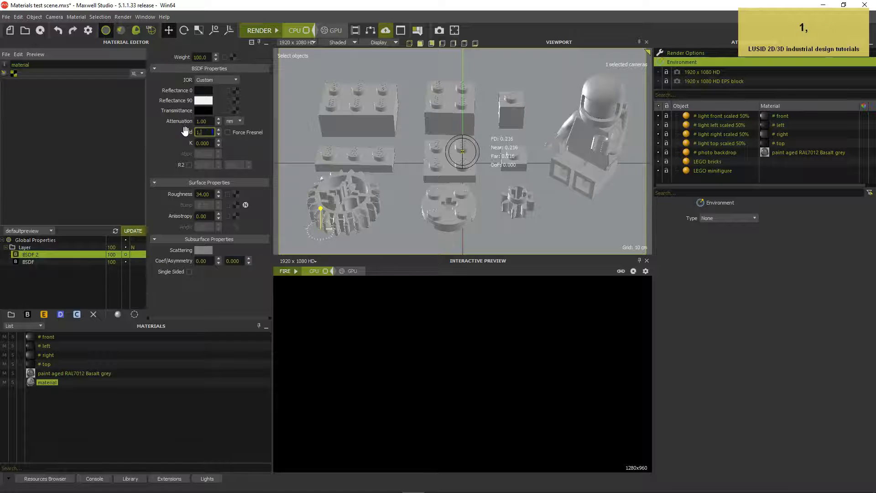
pyautogui.write('54')
pyautogui.press('Return')
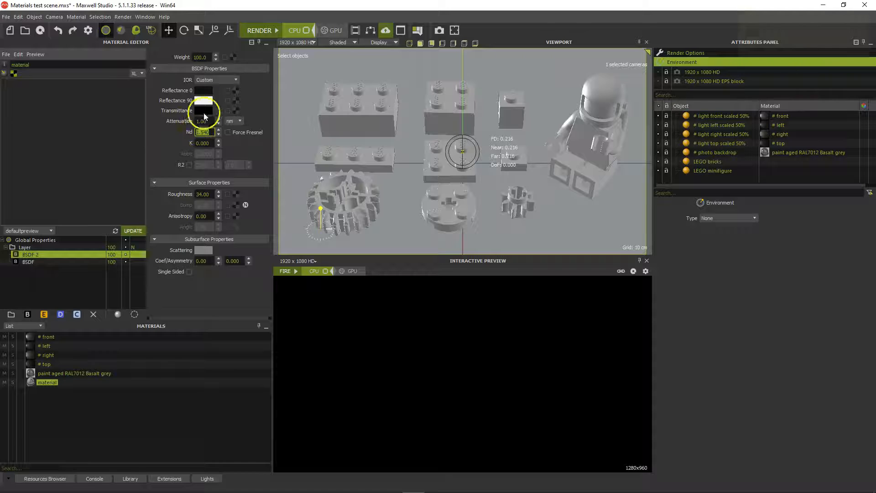
# Set BSDF 2's weight to 30 and the first BSDF's weight to 70.
pyautogui.click(200, 58)
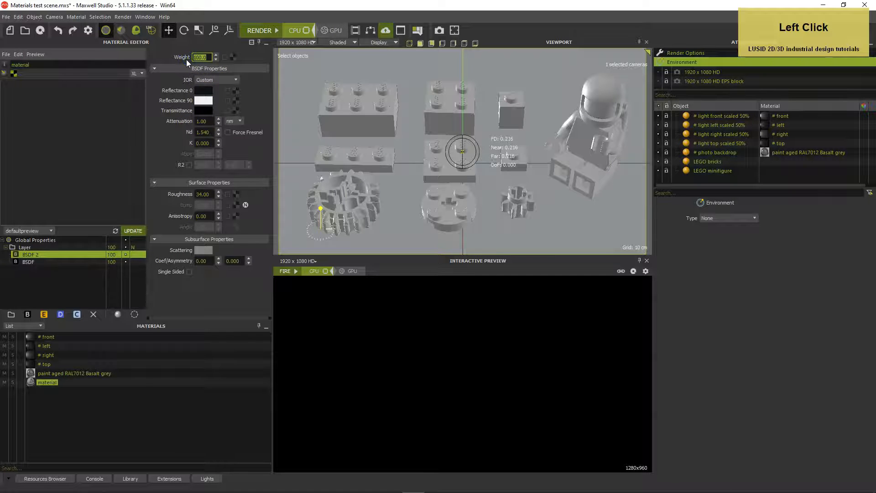
pyautogui.write('30')
pyautogui.press('Return')
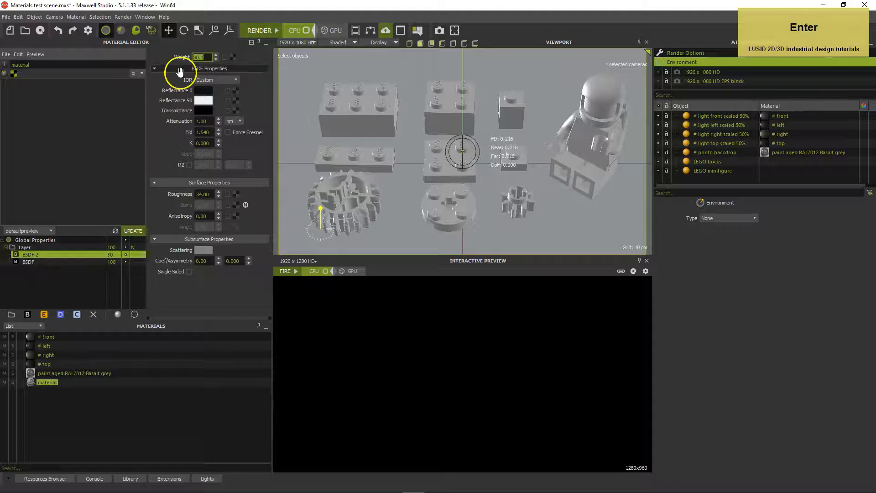
pyautogui.click(97, 261)
pyautogui.click(202, 57)
pyautogui.write('70')
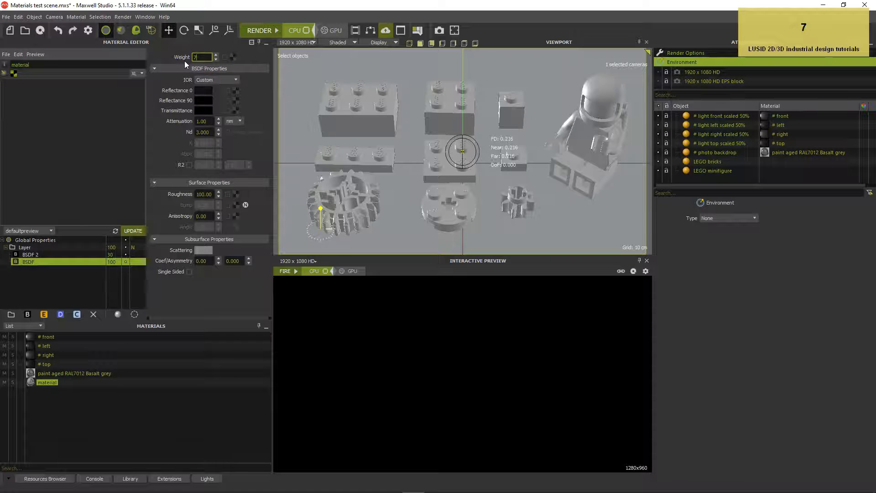
pyautogui.press('Return')
# Load the Simball MXS file as the material preview scene.
pyautogui.click(81, 56)
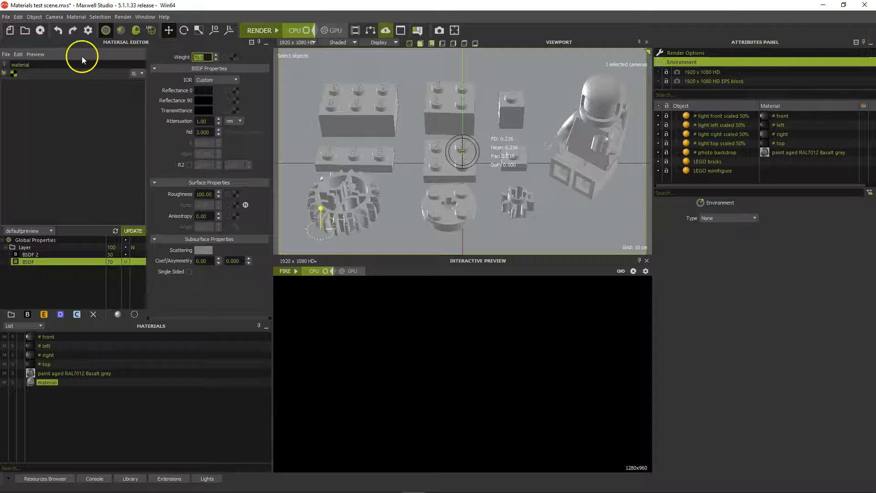
pyautogui.click(37, 53)
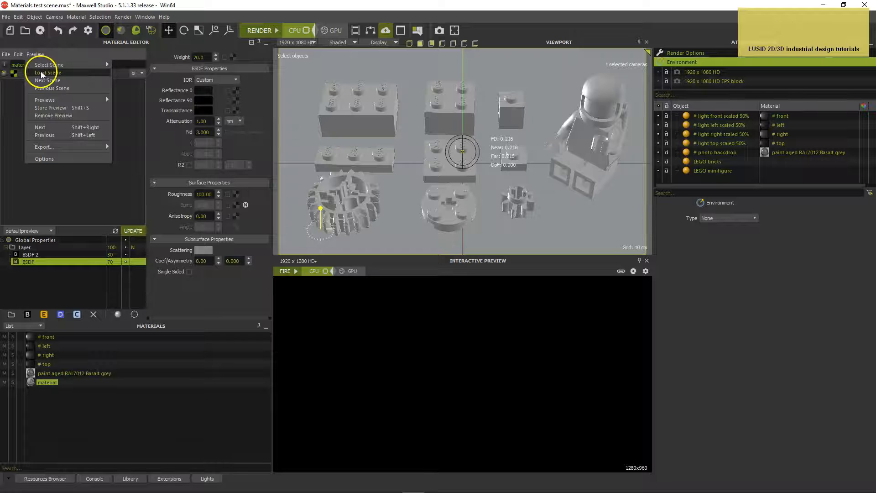
pyautogui.click(41, 73)
pyautogui.click(278, 269)
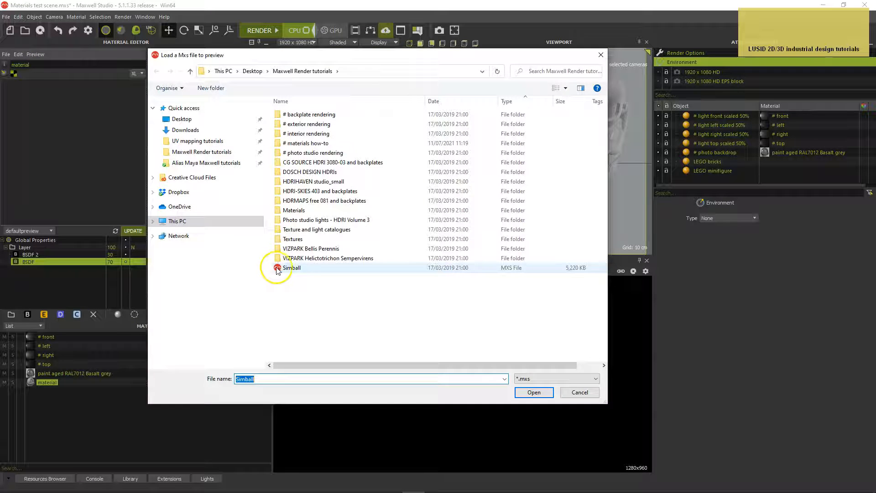
pyautogui.doubleClick(278, 269)
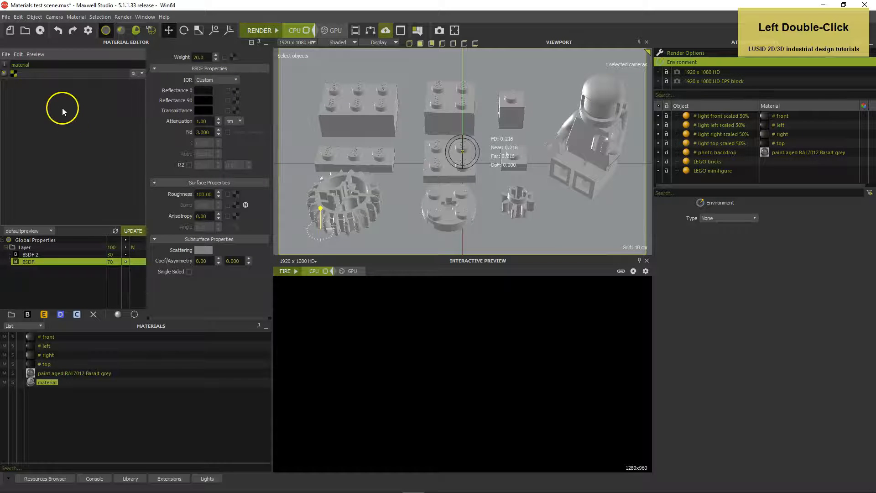
# Review the material preview options, accept them and update the material's preview.
pyautogui.click(36, 55)
pyautogui.click(45, 159)
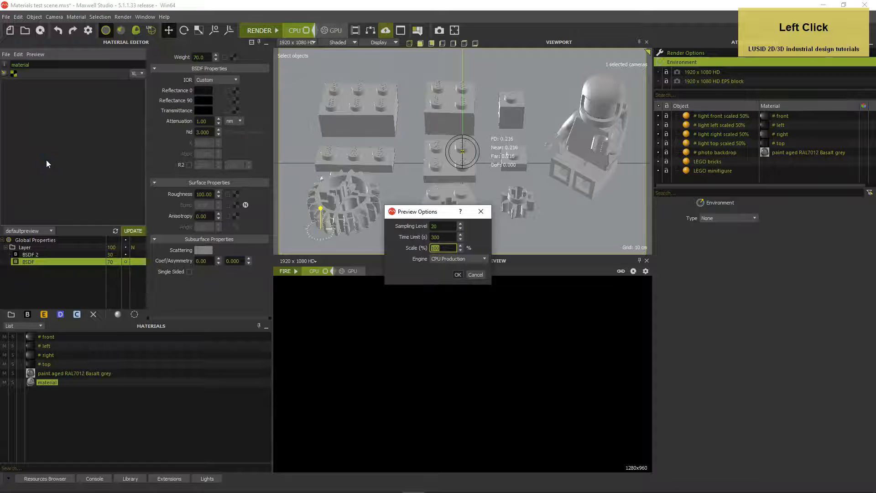
pyautogui.press('Return')
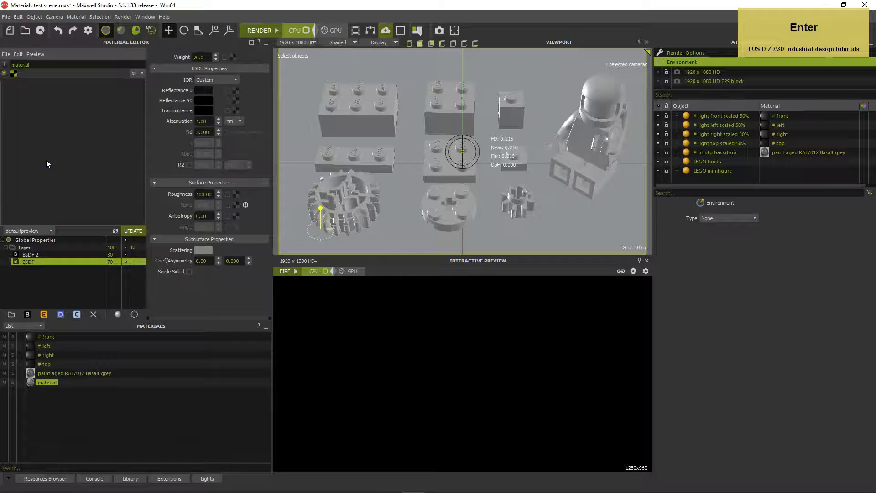
pyautogui.click(132, 230)
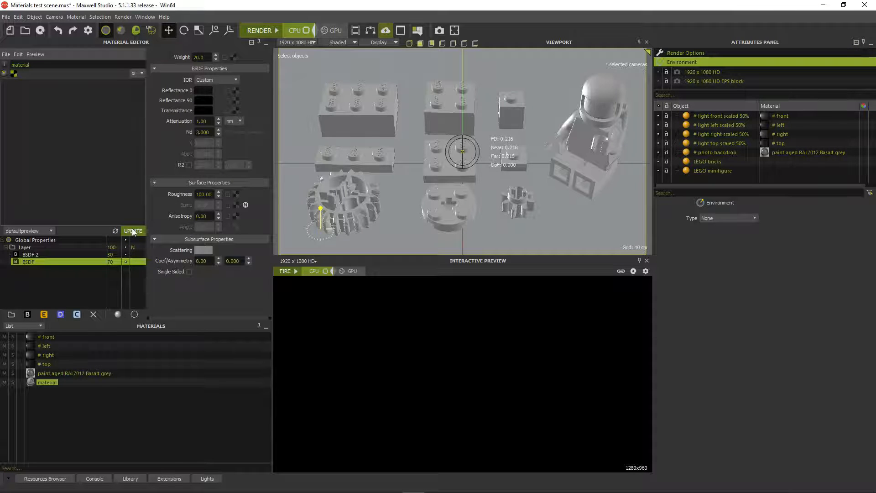
pyautogui.click(124, 232)
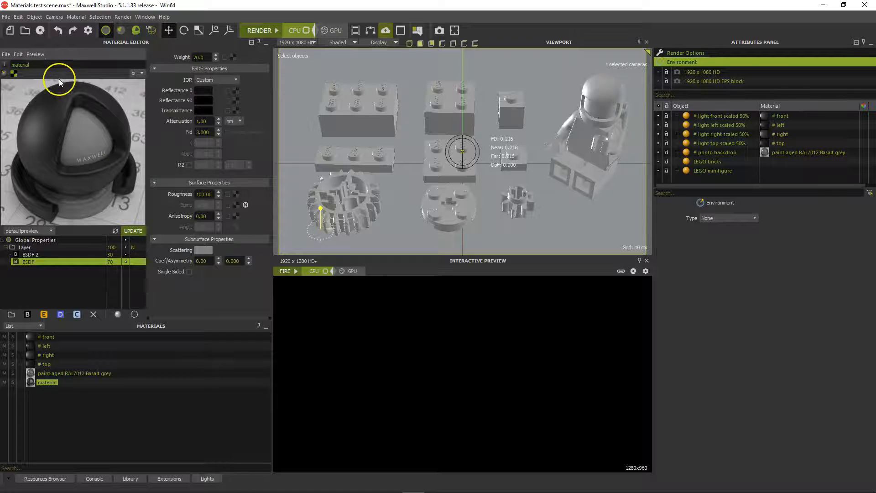
# Rename the material as "plastic ABS matt".
pyautogui.doubleClick(30, 65)
pyautogui.write('plastic ABS matt')
pyautogui.press('Return')
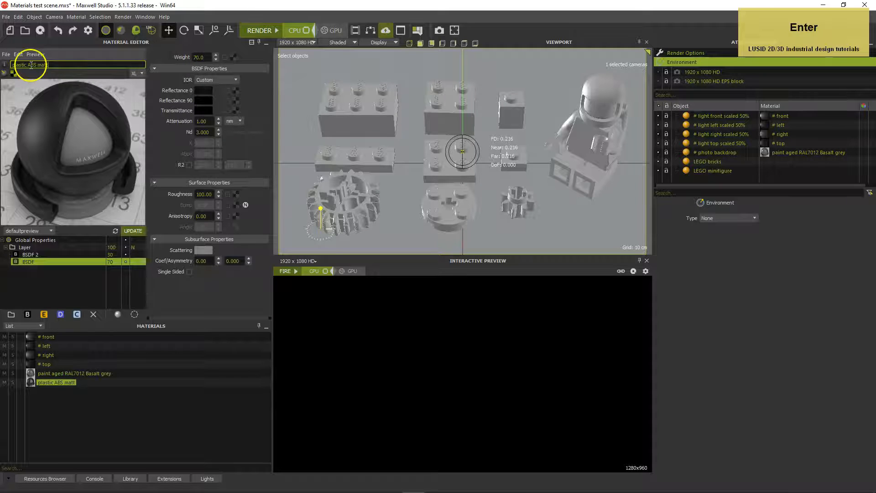
# Apply the plastic ABS matt material to the LEGO bricks and the LEGO minifigure, and render the scene.
pyautogui.moveTo(33, 388); pyautogui.dragTo(355, 208)
pyautogui.click(170, 339)
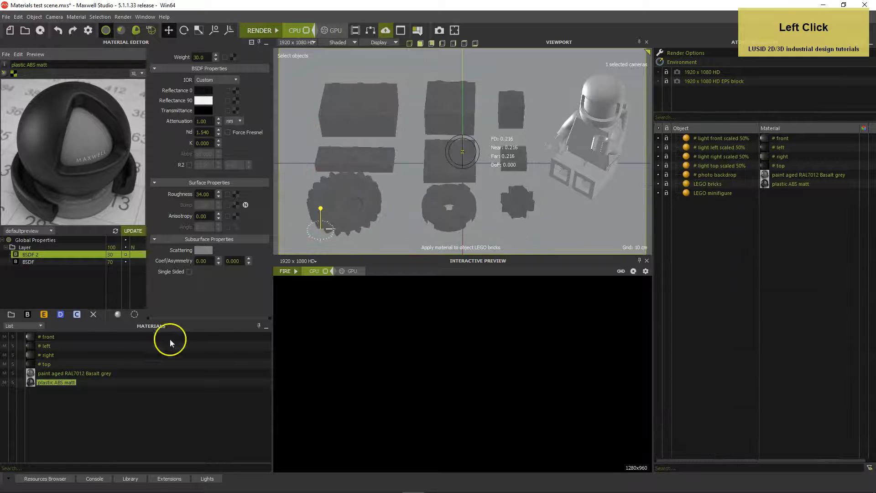
pyautogui.moveTo(57, 373); pyautogui.dragTo(585, 170)
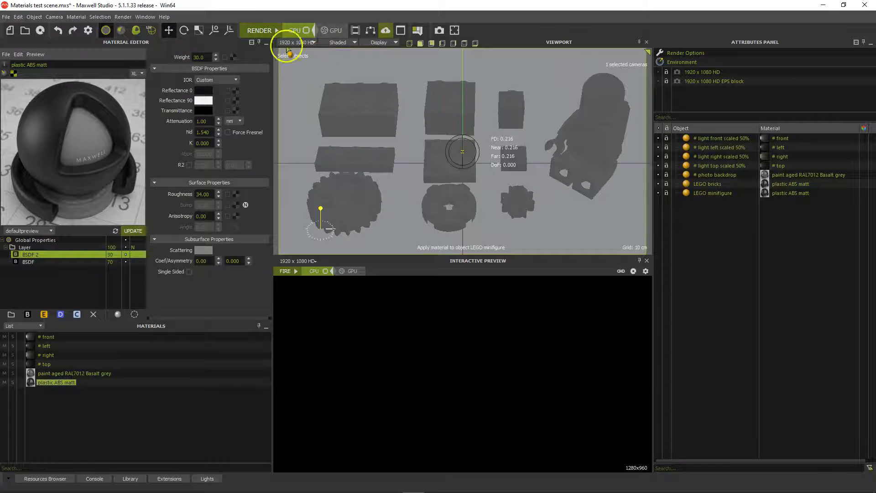
pyautogui.click(264, 30)
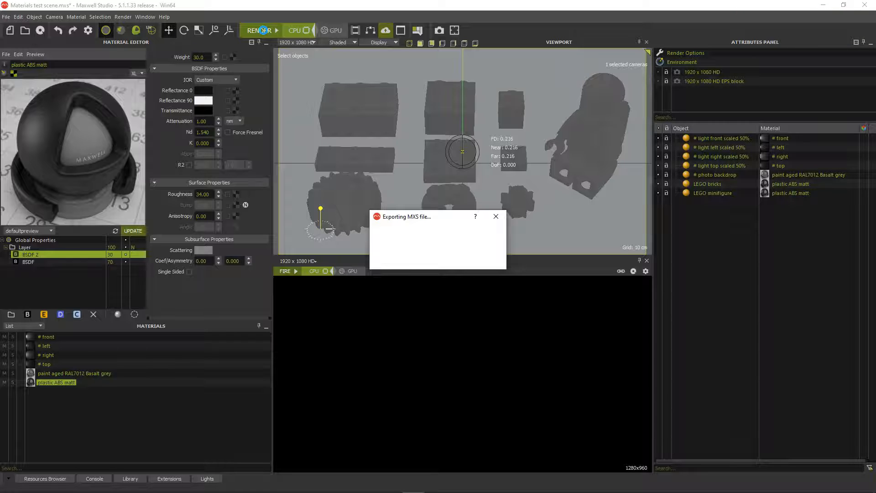
pyautogui.press('Return')
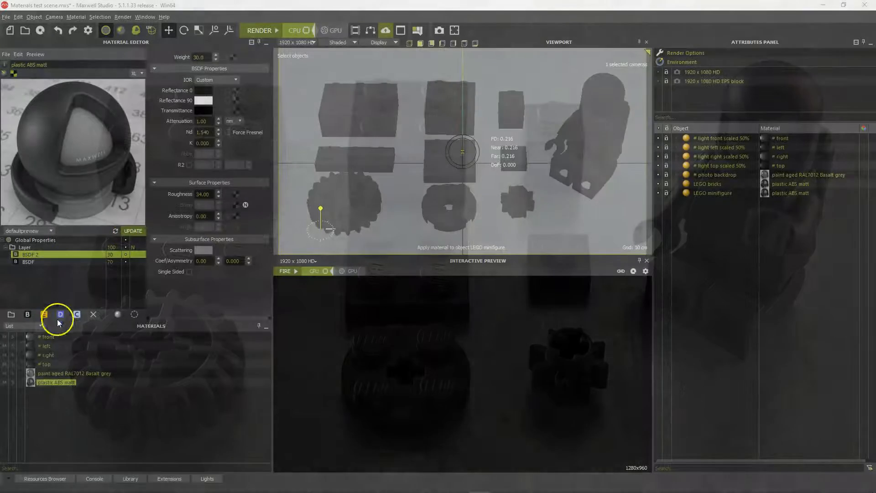
# Clone the plastic ABS matt material and add a third BSDF to the copy's layer.
pyautogui.click(36, 382)
pyautogui.rightClick(35, 379)
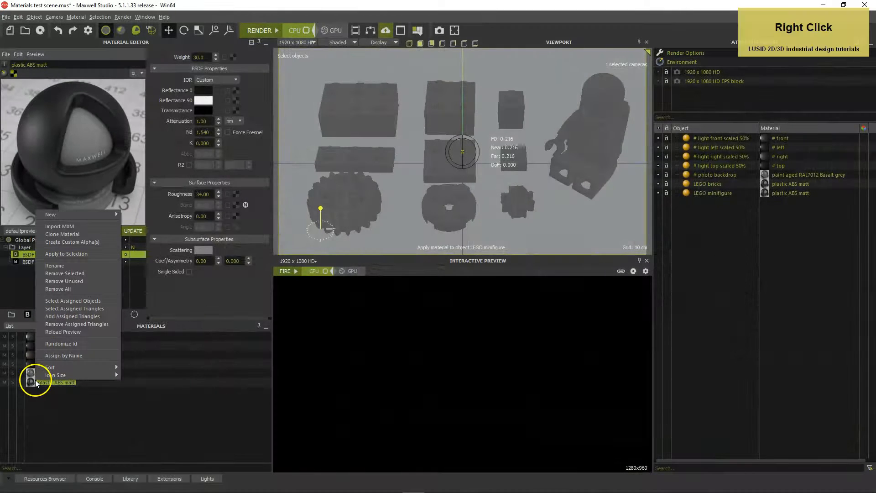
pyautogui.click(73, 235)
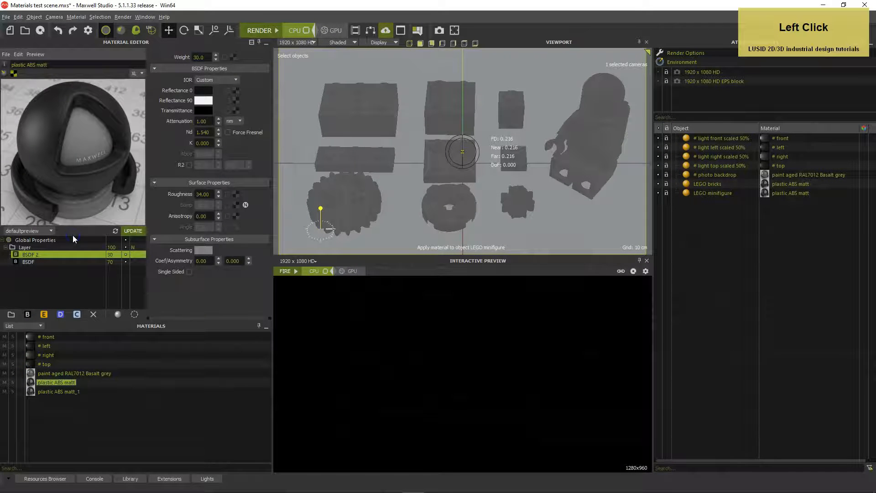
pyautogui.click(77, 391)
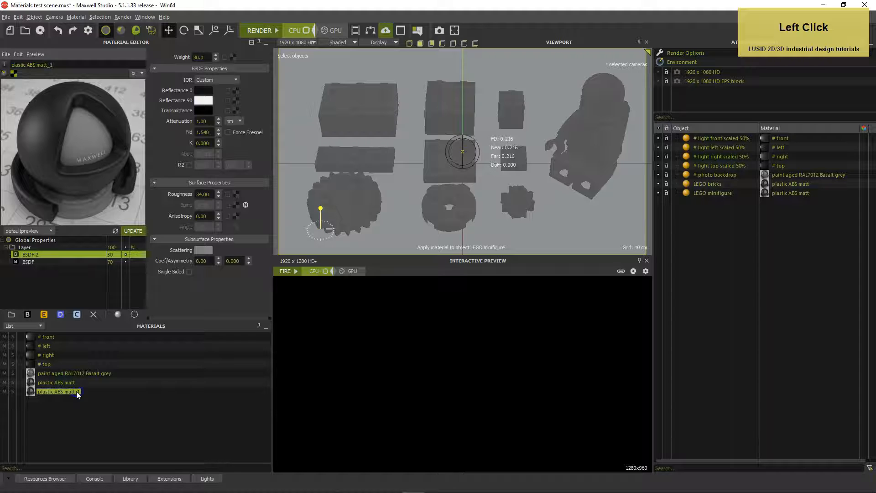
pyautogui.rightClick(55, 253)
pyautogui.click(80, 267)
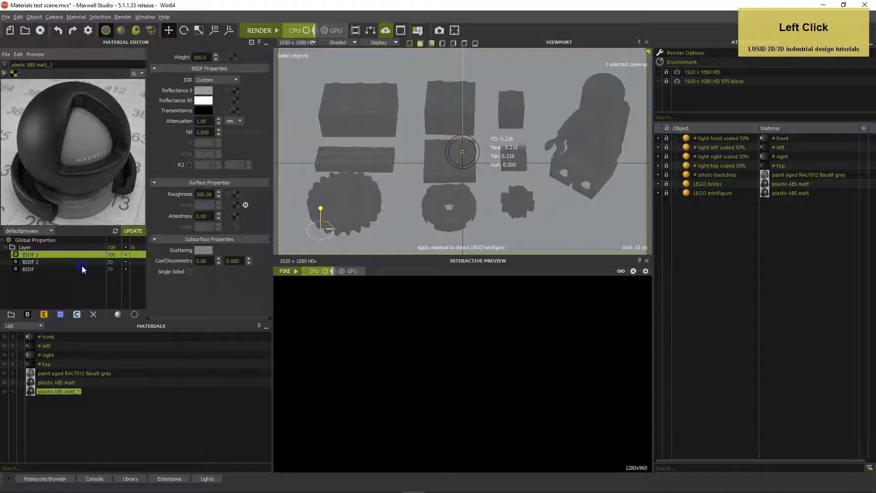
# Copy the first BSDF's black Reflectance 0 colour to BSDF 3's Reflectance 0.
pyautogui.click(76, 270)
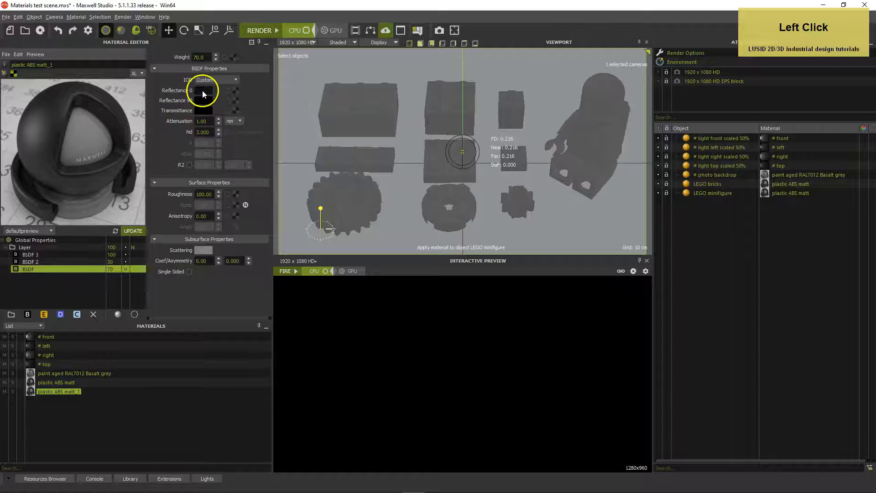
pyautogui.click(142, 255)
pyautogui.moveTo(143, 255); pyautogui.dragTo(196, 92)
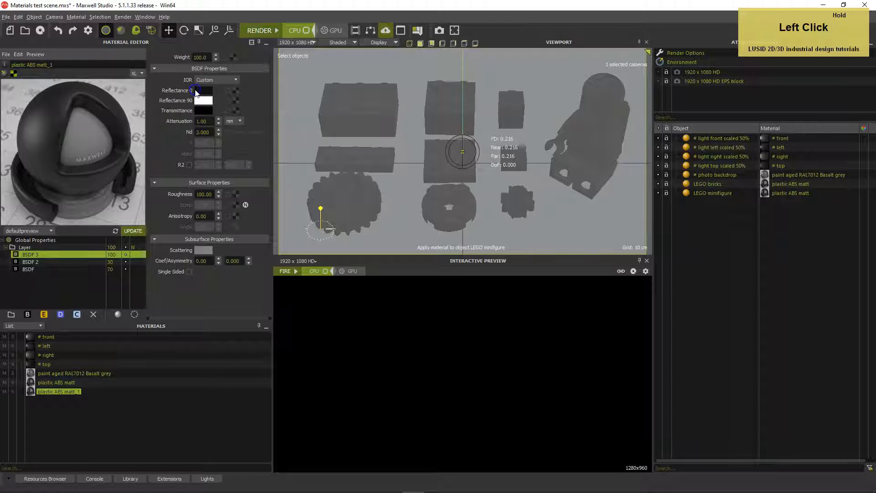
# Set BSDF 3's Reflectance 90 colour to bright lime green with HSV 80, 255, 255.
pyautogui.click(196, 93)
pyautogui.click(252, 210)
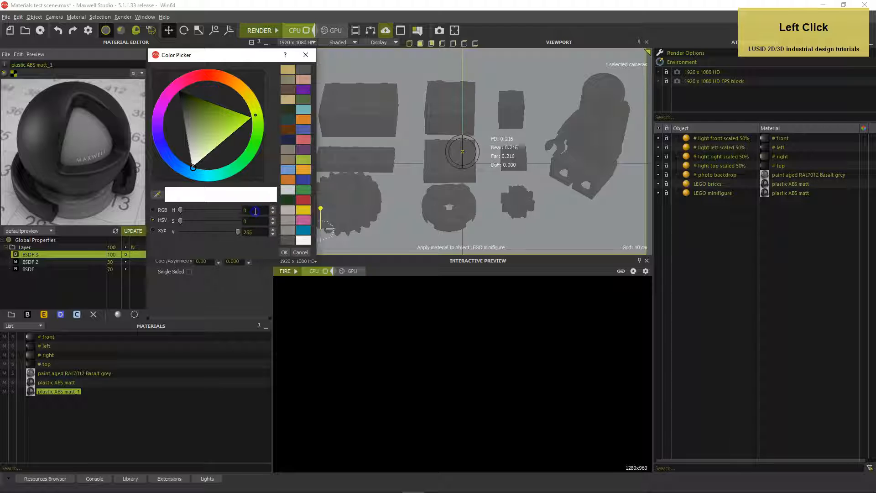
pyautogui.write('80')
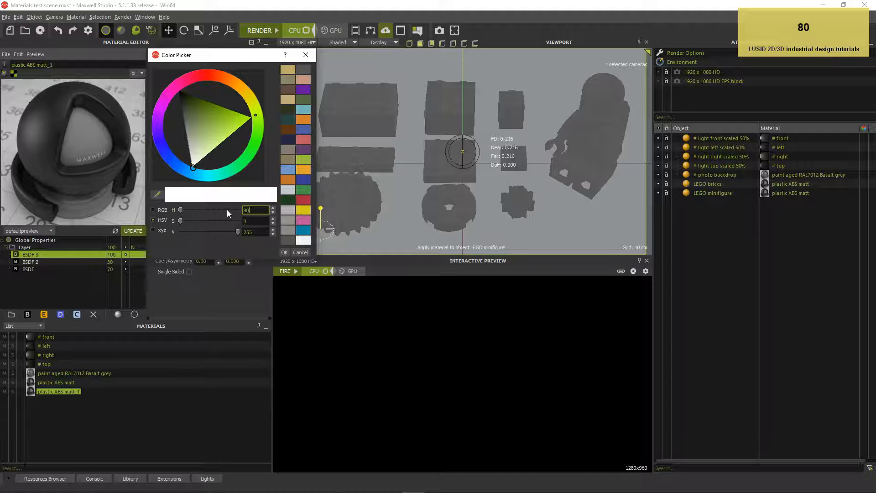
pyautogui.press('Tab')
pyautogui.write('255')
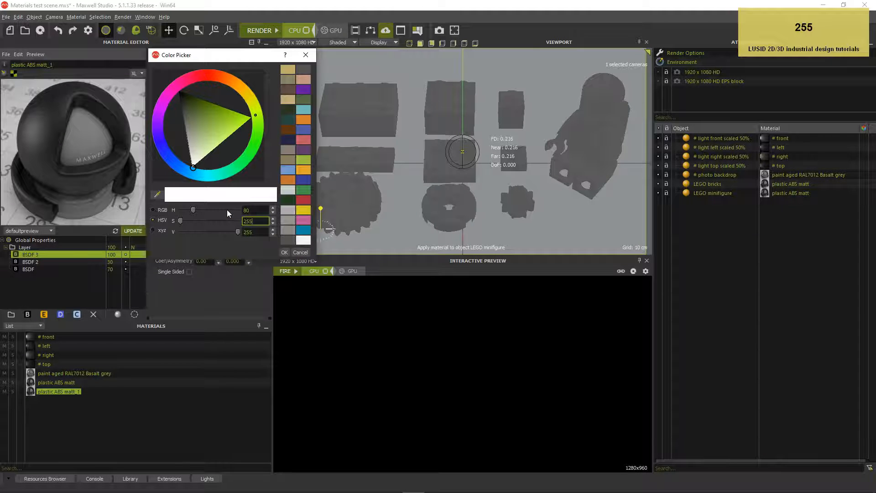
pyautogui.press('Tab')
pyautogui.press('Return')
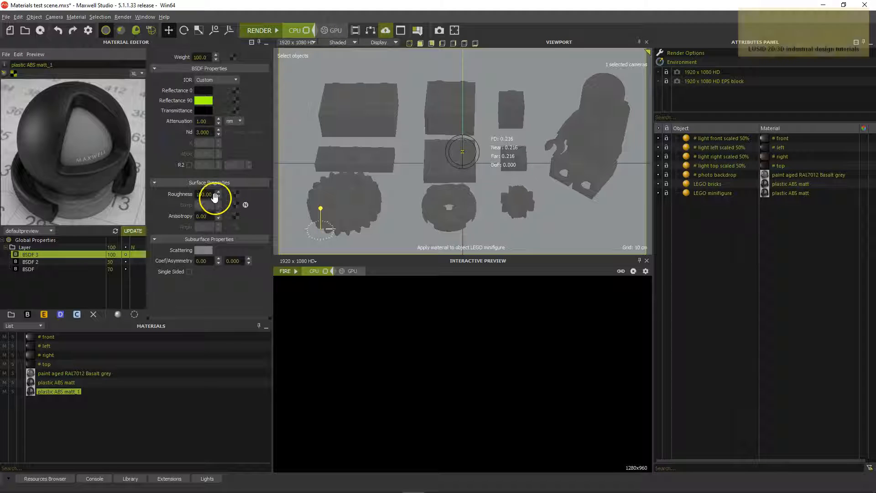
# Set BSDF 3's roughness to 70 and its Nd value to 1.54.
pyautogui.moveTo(205, 194); pyautogui.dragTo(183, 195)
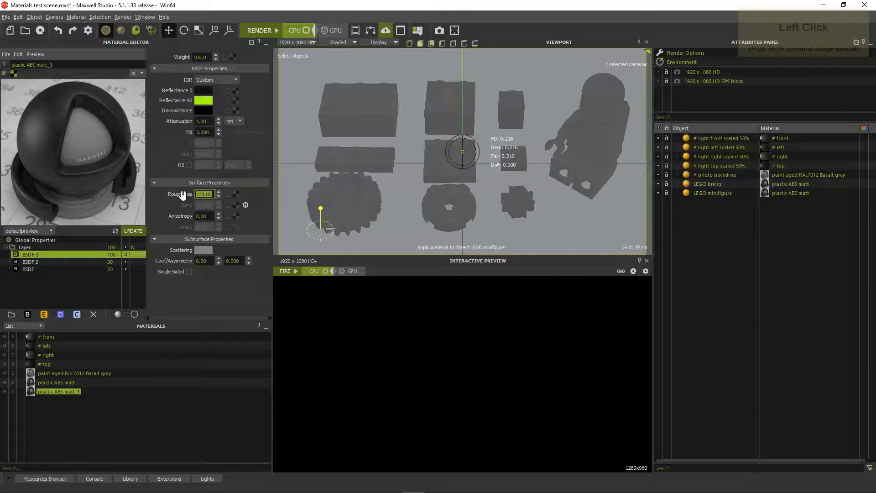
pyautogui.write('70')
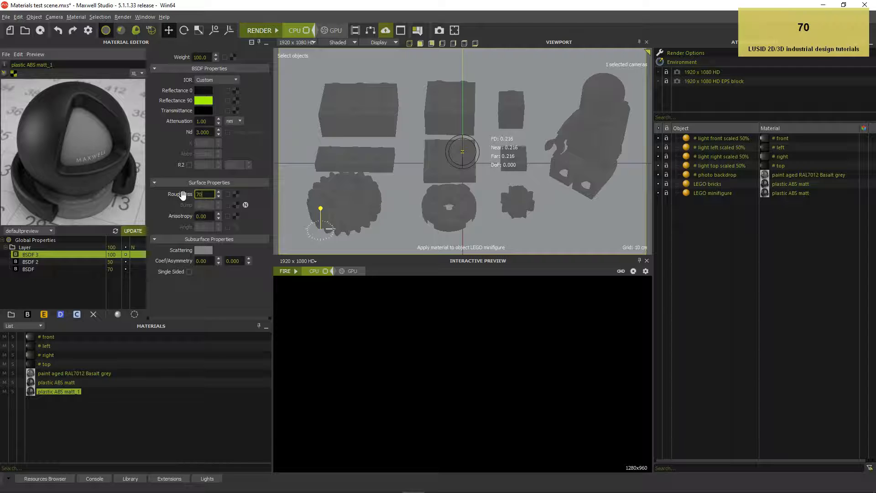
pyautogui.press('Return')
pyautogui.click(202, 132)
pyautogui.write('1,54')
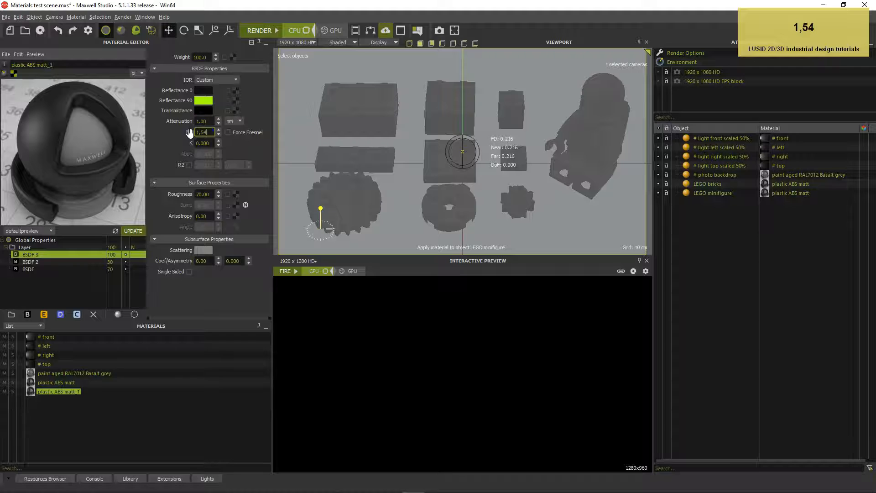
pyautogui.press('Return')
# Enable the R2 option for BSDF 3 and set its first value to 70.
pyautogui.click(189, 165)
pyautogui.click(210, 166)
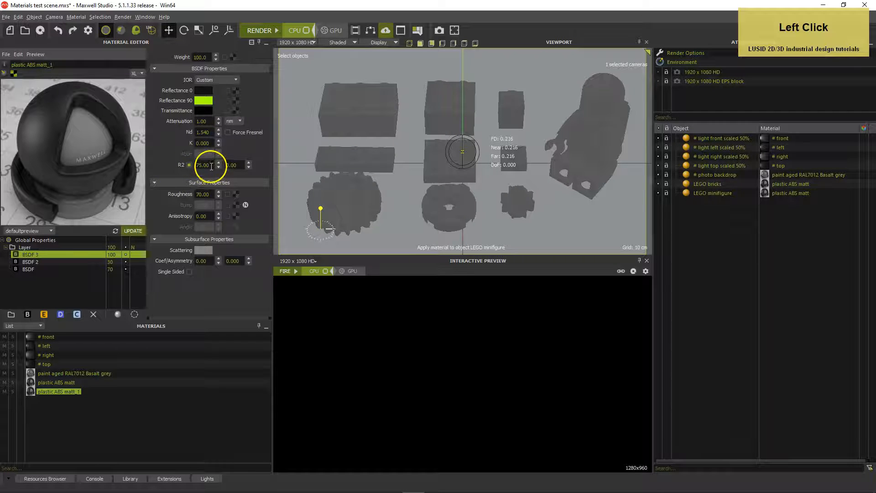
pyautogui.write('70')
pyautogui.press('Return')
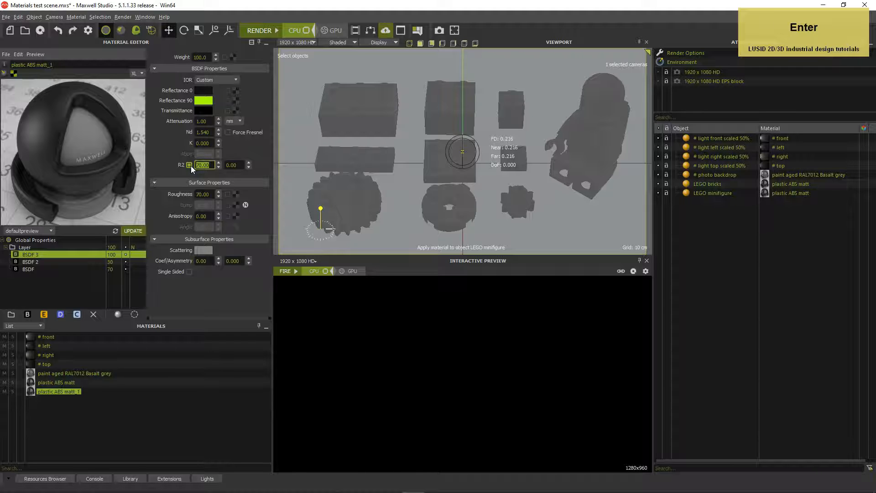
# Update the cloned material's preview, stopping its render once the result is clear enough.
pyautogui.click(140, 232)
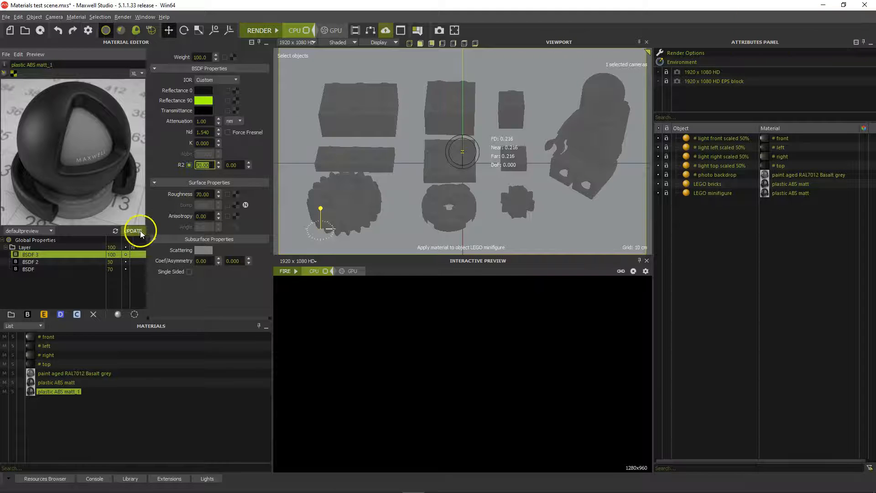
pyautogui.click(133, 233)
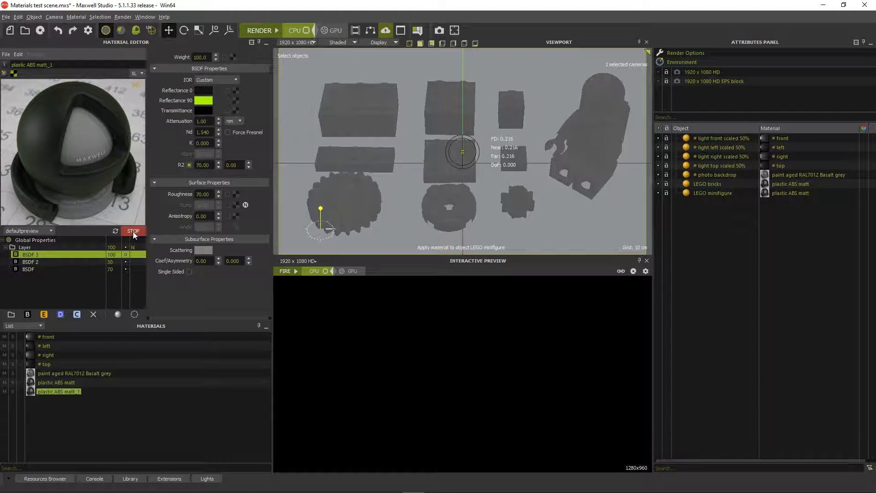
pyautogui.click(132, 231)
# Set BSDF 3's Reflectance 90 colour to the white swatch.
pyautogui.click(201, 101)
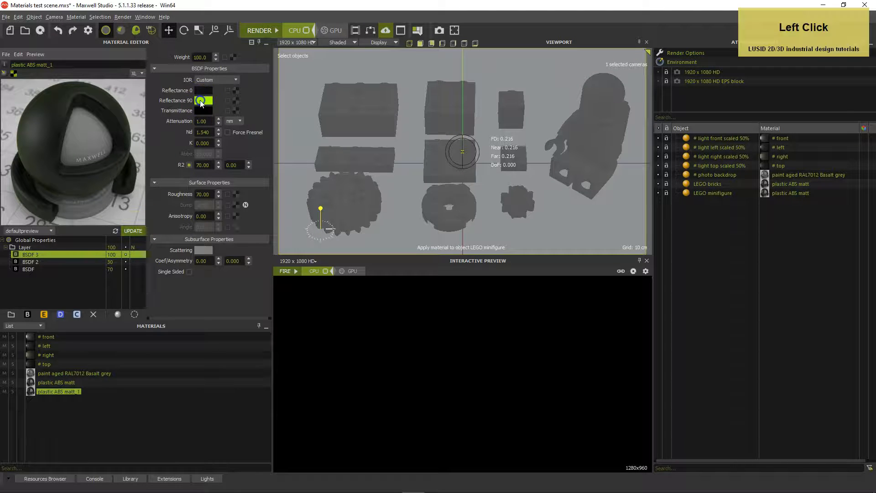
pyautogui.click(304, 239)
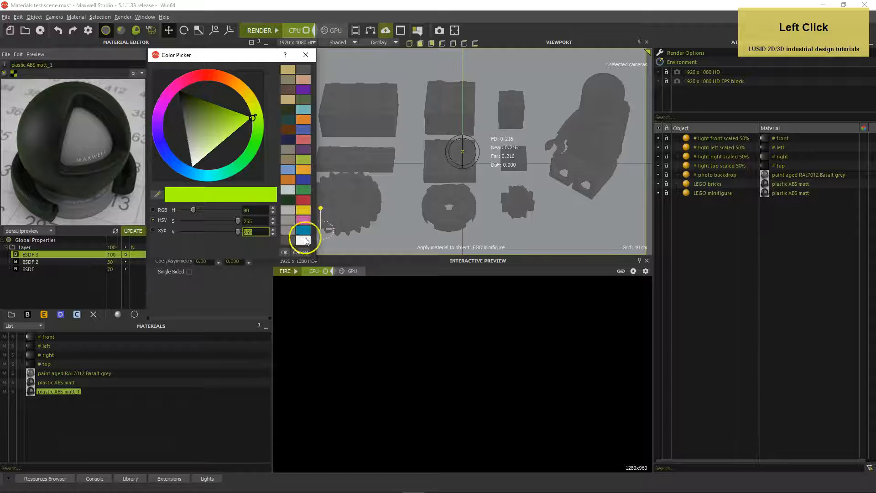
pyautogui.click(286, 252)
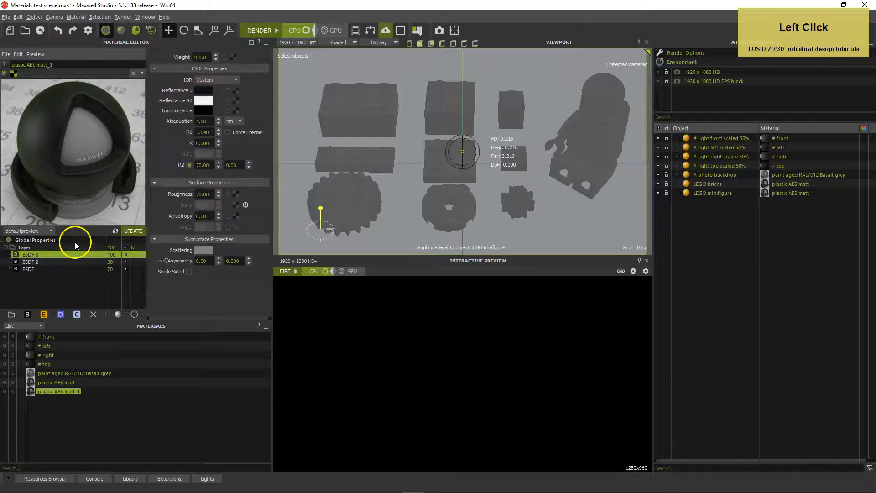
# Load noise_microscratches_n.png from the Maxwell Render tutorials Textures folder as the material's Global Bump texture.
pyautogui.click(74, 240)
pyautogui.click(120, 231)
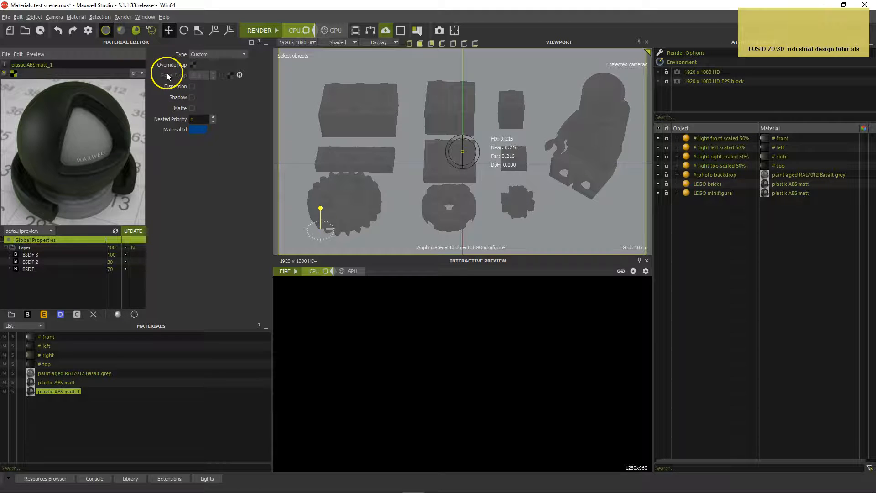
pyautogui.click(230, 75)
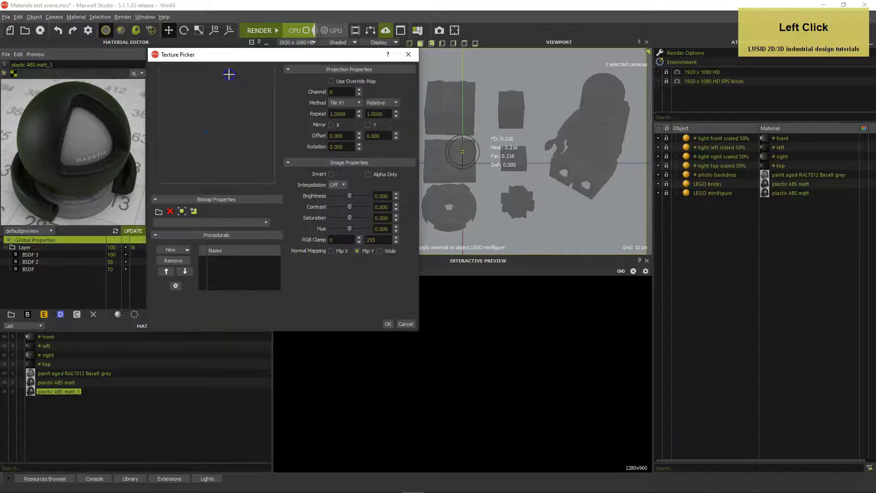
pyautogui.click(159, 212)
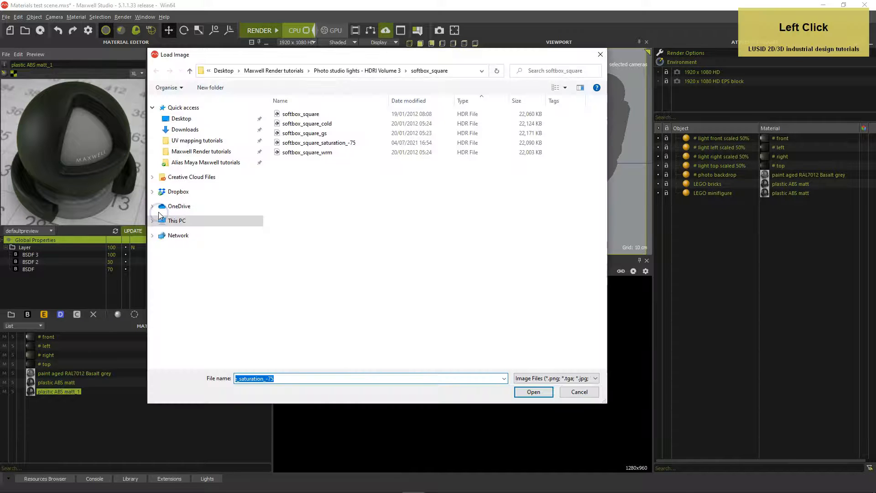
pyautogui.click(196, 152)
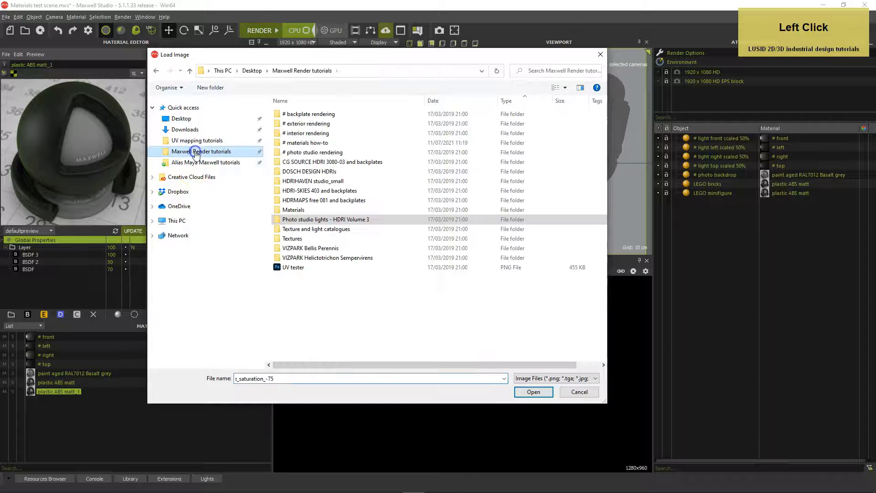
pyautogui.doubleClick(277, 238)
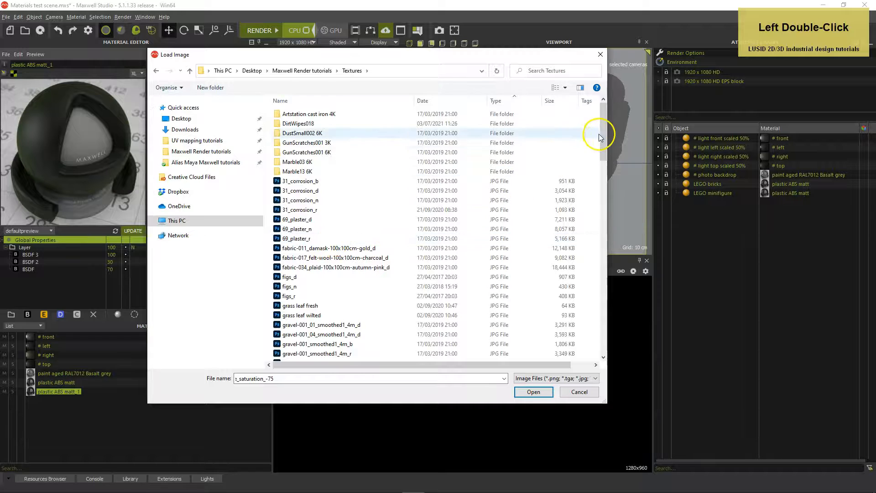
pyautogui.moveTo(603, 131); pyautogui.dragTo(599, 295)
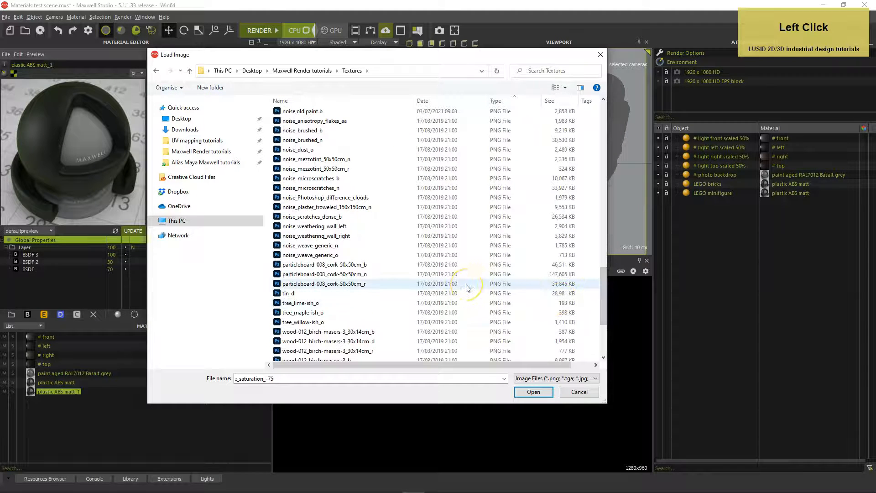
pyautogui.doubleClick(293, 187)
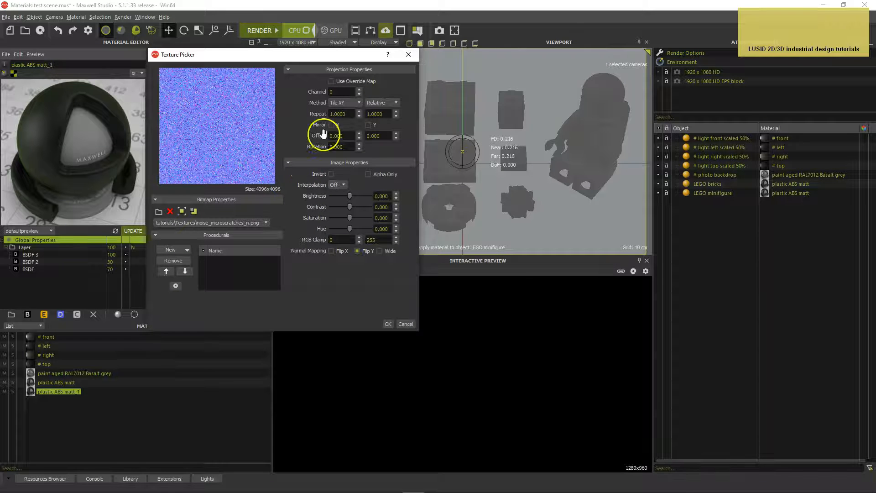
# Set the microscratches texture's repeat to 2 in both directions and accept the texture.
pyautogui.click(327, 114)
pyautogui.write('2')
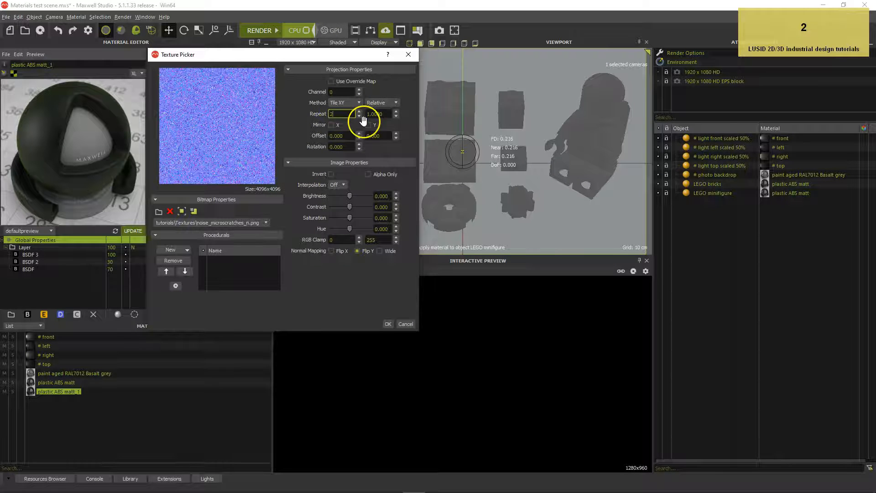
pyautogui.click(382, 113)
pyautogui.write('2')
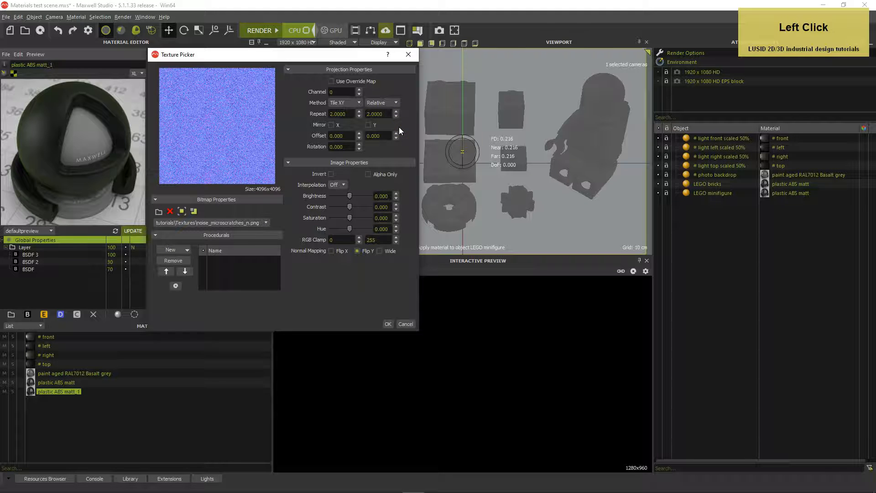
pyautogui.press('Return')
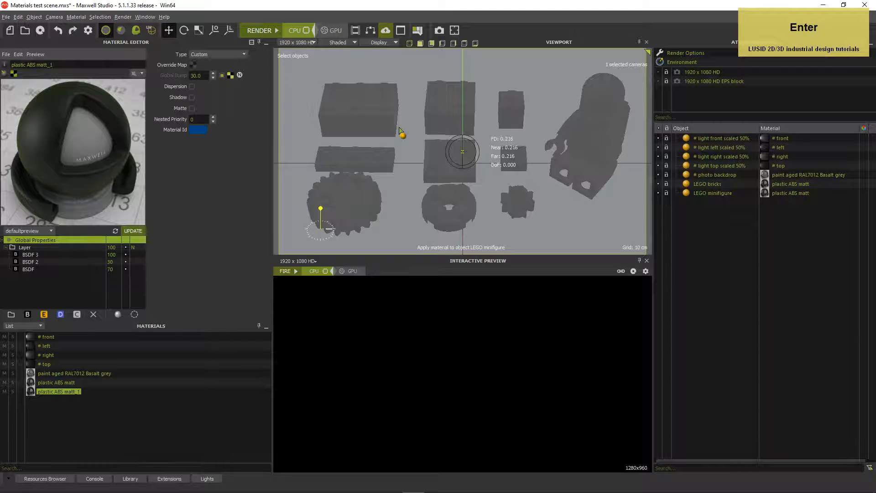
# Switch the Global Bump to normal mapping and update the material preview, stopping its render once the result is clear enough.
pyautogui.click(240, 75)
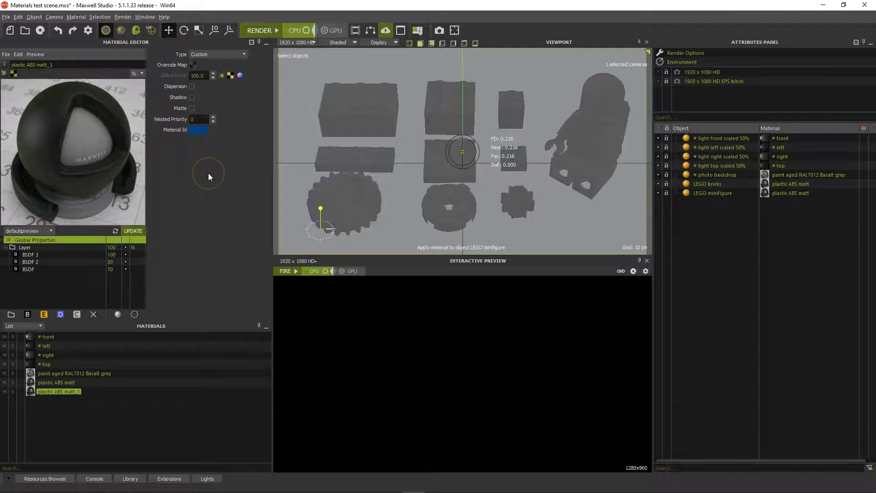
pyautogui.click(136, 230)
pyautogui.click(136, 231)
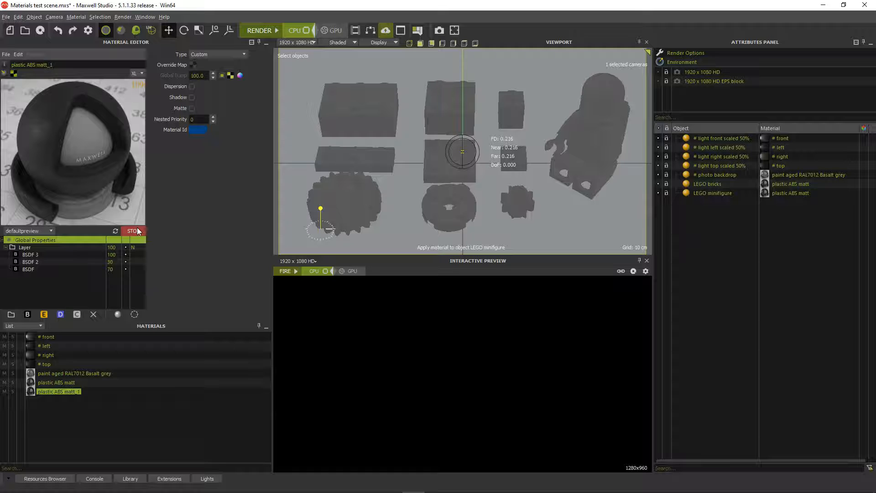
pyautogui.click(138, 232)
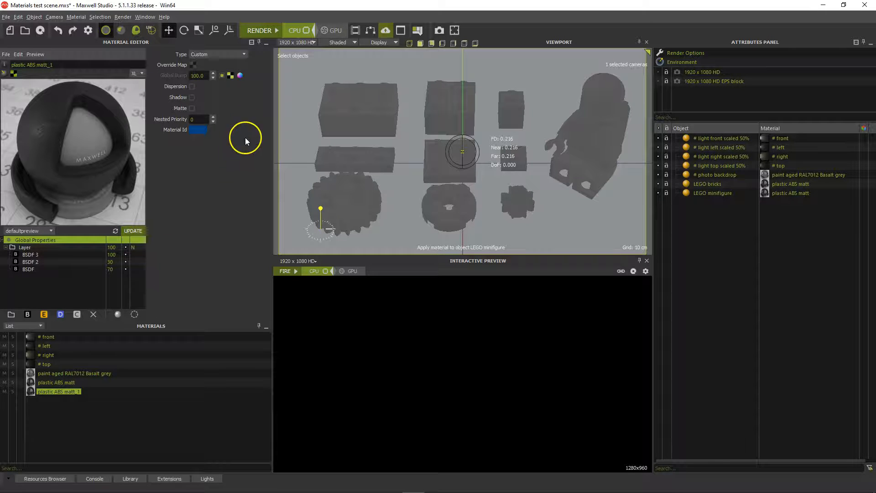
# Change the Global Bump texture's tiling from relative to Meters with a repeat of 0.025 in both directions.
pyautogui.click(229, 76)
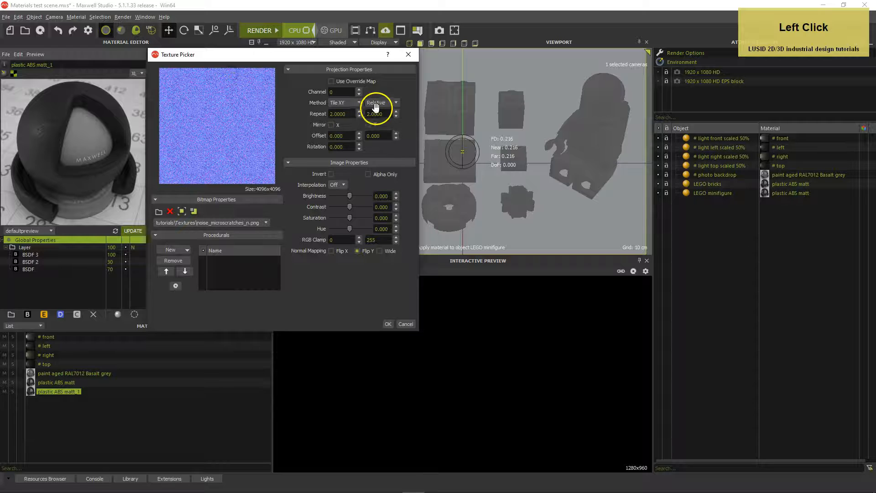
pyautogui.click(379, 102)
pyautogui.click(377, 114)
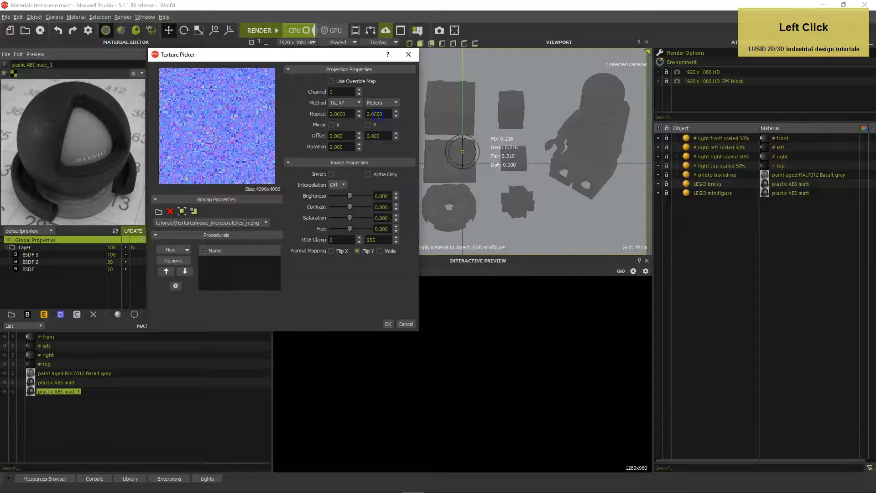
pyautogui.doubleClick(342, 113)
pyautogui.write('0.025')
pyautogui.press('Tab')
pyautogui.write('0.0')
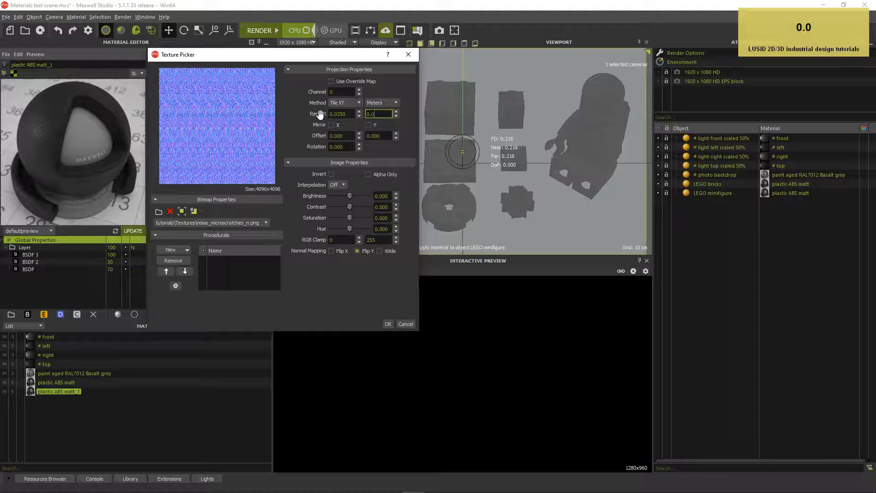
pyautogui.write('25')
pyautogui.press('Tab')
pyautogui.press('Return')
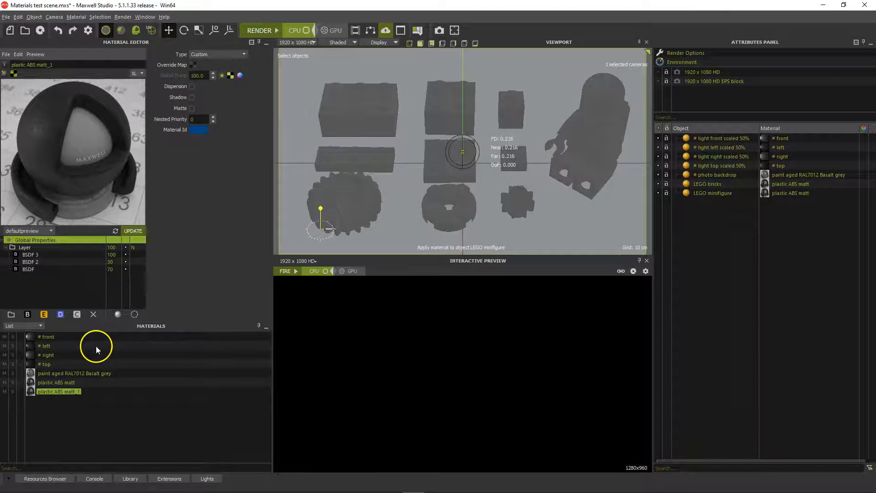
# Apply the plastic ABS matt_1 material to the LEGO minifigure and the LEGO bricks.
pyautogui.moveTo(31, 392); pyautogui.dragTo(580, 157)
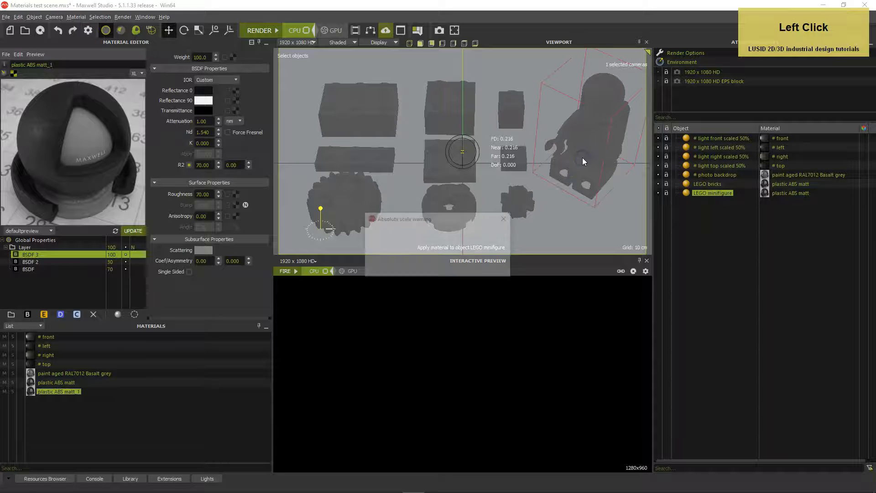
pyautogui.click(416, 269)
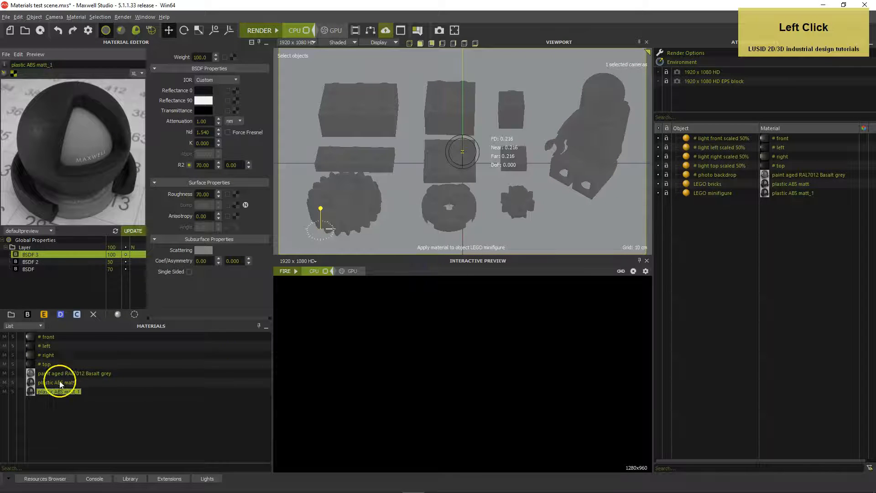
pyautogui.moveTo(29, 390); pyautogui.dragTo(353, 202)
pyautogui.click(413, 270)
# Normalize the cubic UV projector of the LEGO bricks object.
pyautogui.click(707, 183)
pyautogui.click(770, 213)
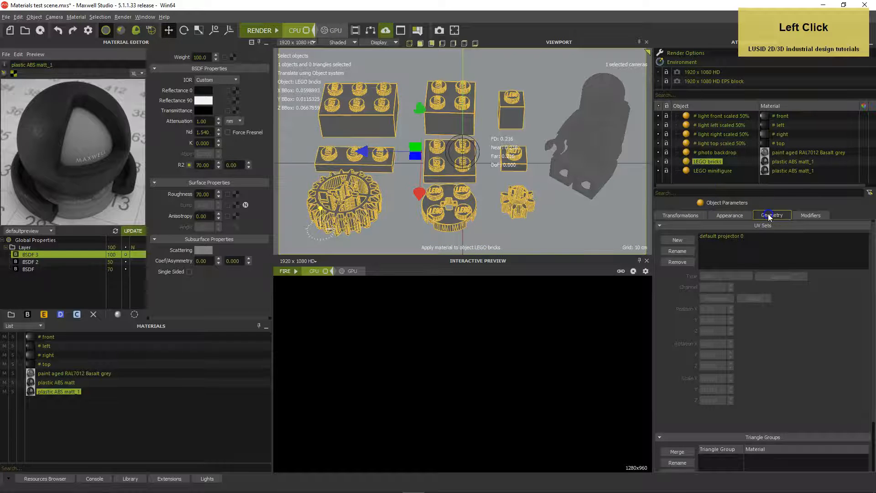
pyautogui.click(730, 237)
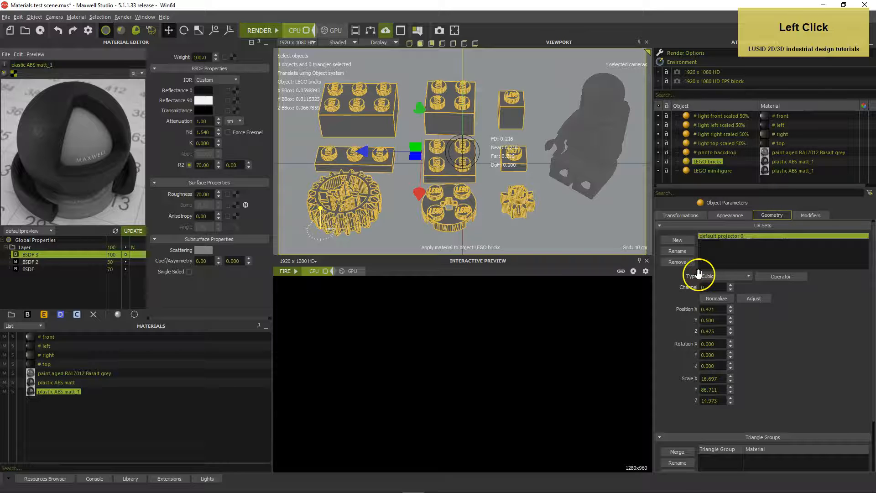
pyautogui.click(716, 298)
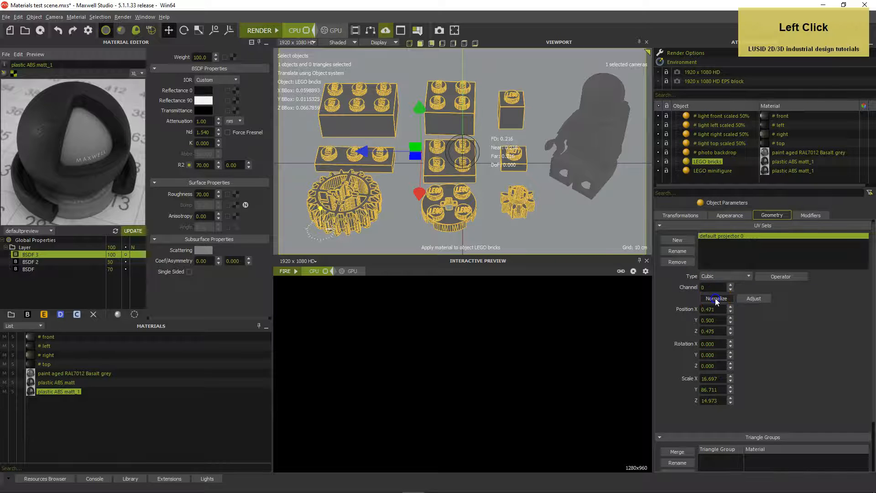
# Normalize the cubic UV projector of the LEGO minifigure object and clear the selection.
pyautogui.click(707, 170)
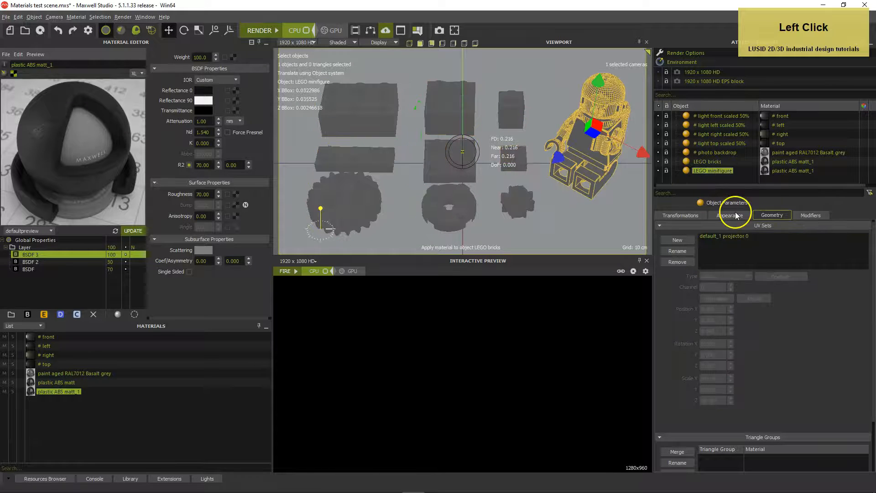
pyautogui.click(728, 238)
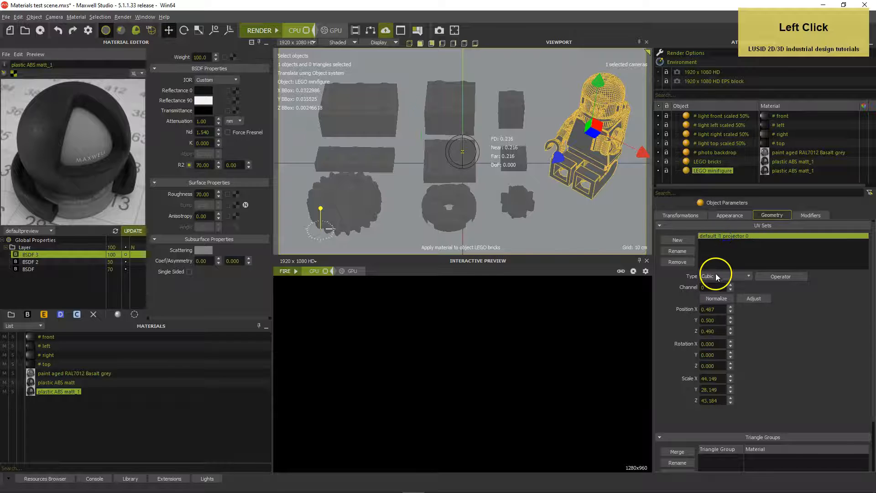
pyautogui.click(716, 299)
pyautogui.click(708, 181)
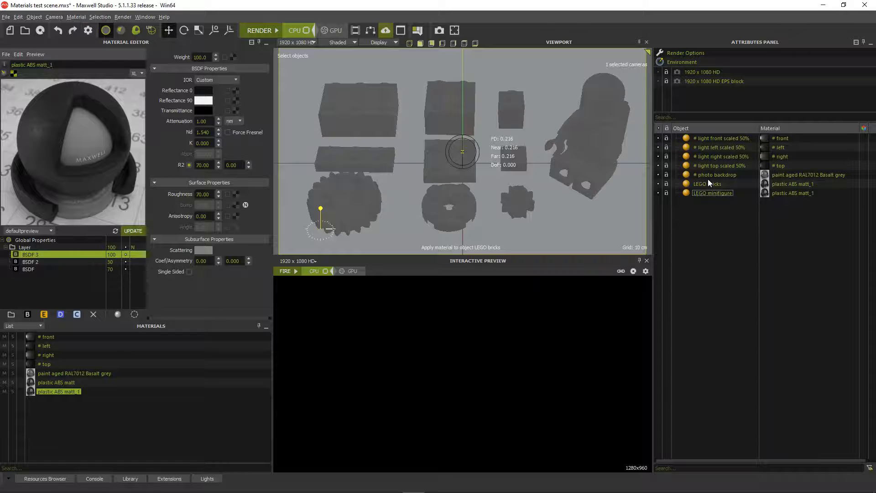
# Set the material's Global Bump value to 53.
pyautogui.click(78, 240)
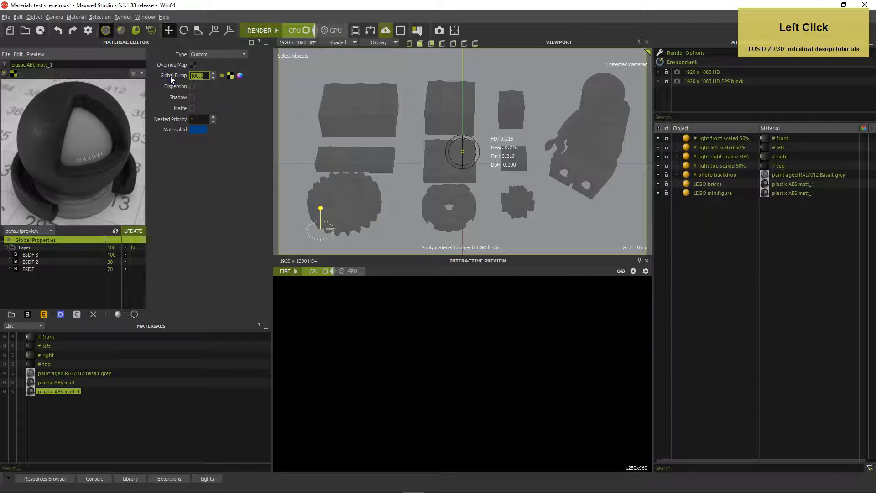
pyautogui.write('53')
pyautogui.press('Return')
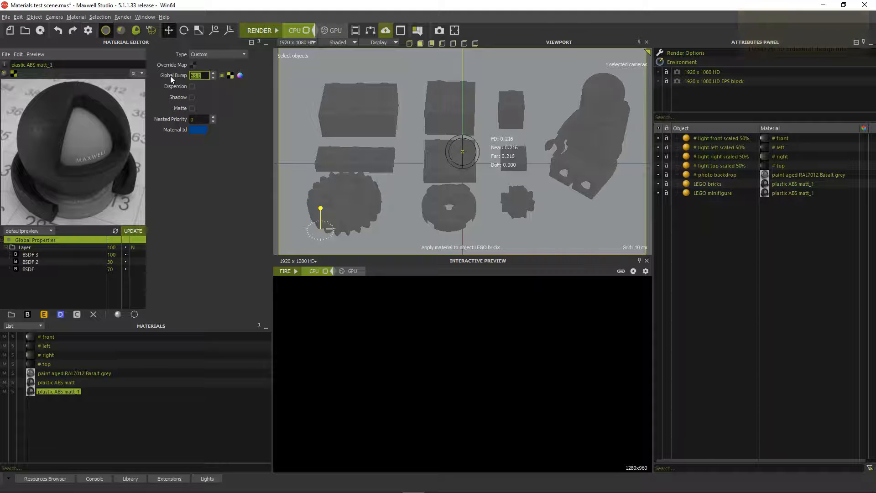
# Rename the plastic ABS matt_1 material as plastic ABS matt scratches.
pyautogui.click(69, 40)
pyautogui.click(59, 65)
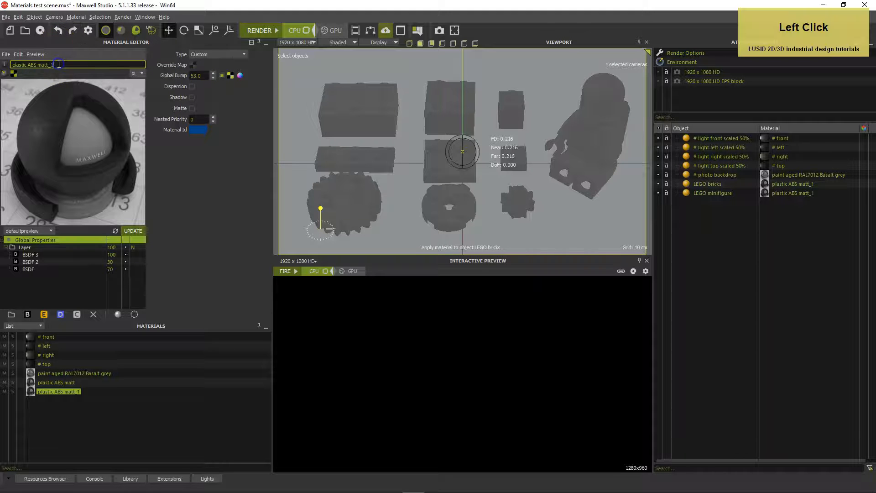
pyautogui.press('BackSpace')
pyautogui.write('scratches')
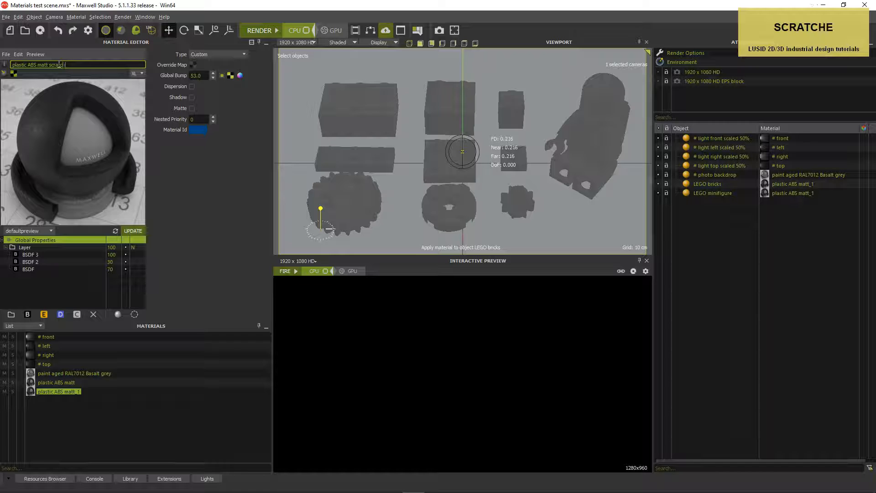
pyautogui.press('Return')
pyautogui.click(176, 186)
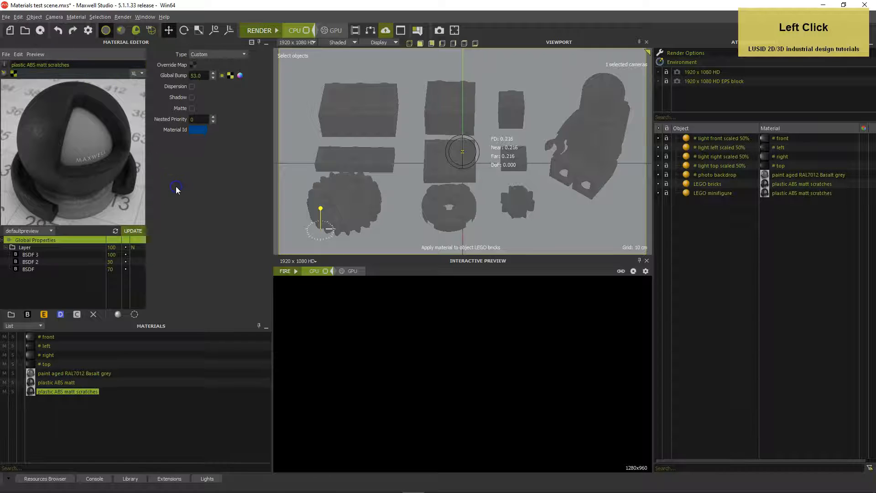
# Render the scene with the scratched material, overwriting the existing tutorials.png output image.
pyautogui.click(258, 31)
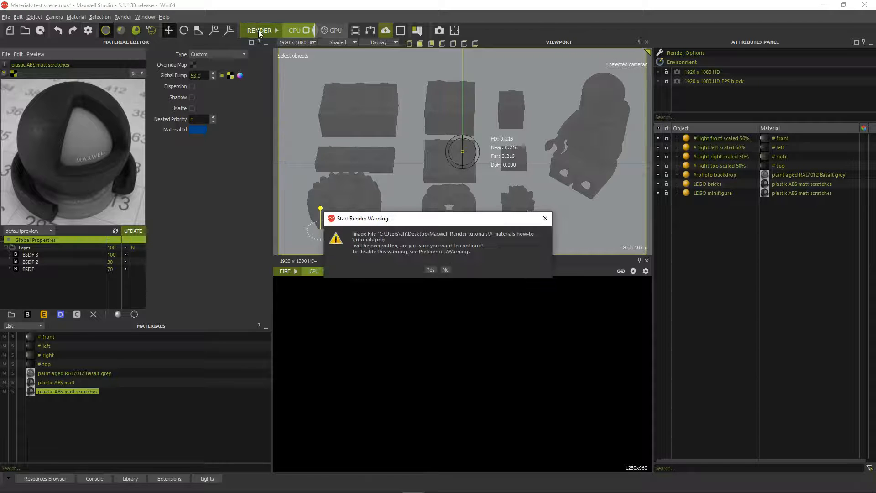
pyautogui.press('Return')
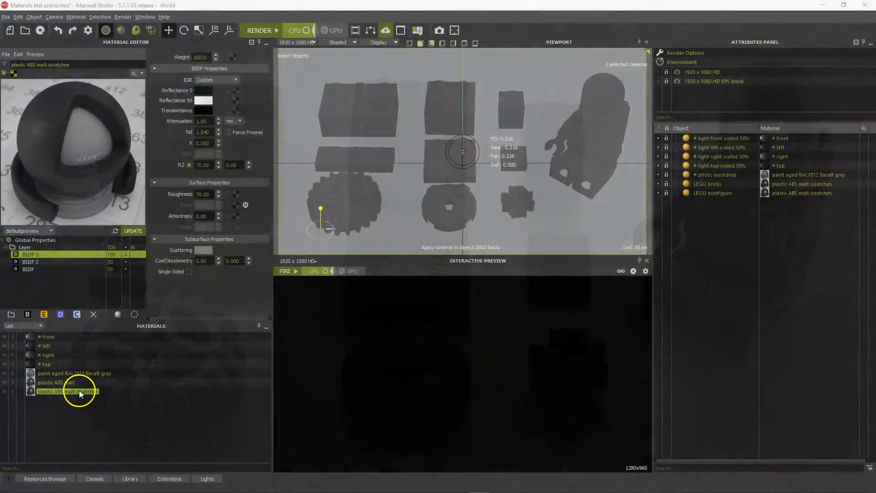
# Clone the plastic ABS matt scratches material and remove BSDF 3 from the copy.
pyautogui.rightClick(79, 392)
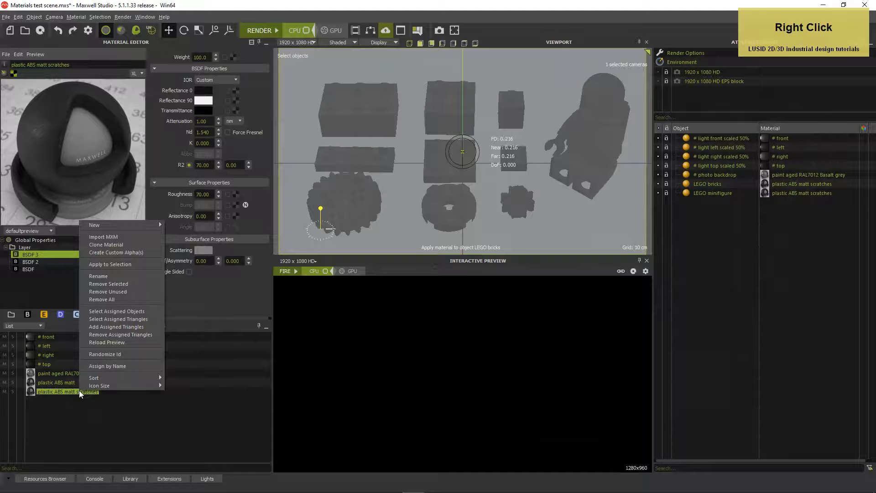
pyautogui.click(102, 245)
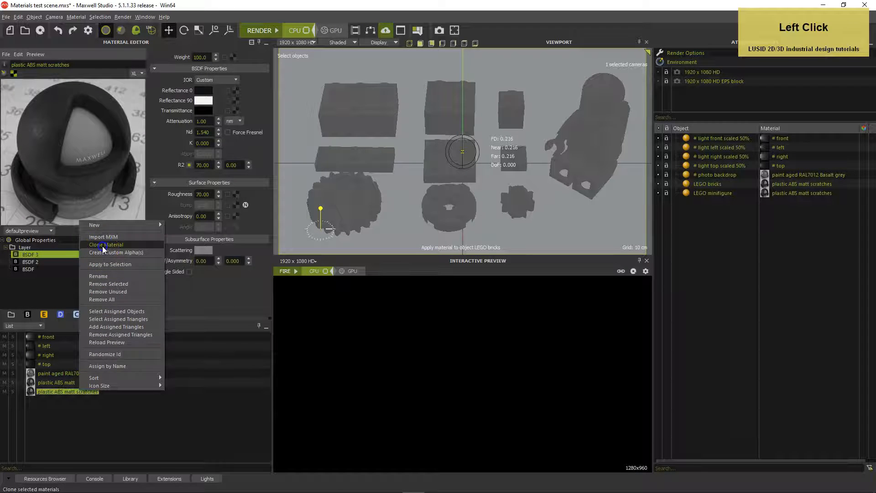
pyautogui.click(73, 401)
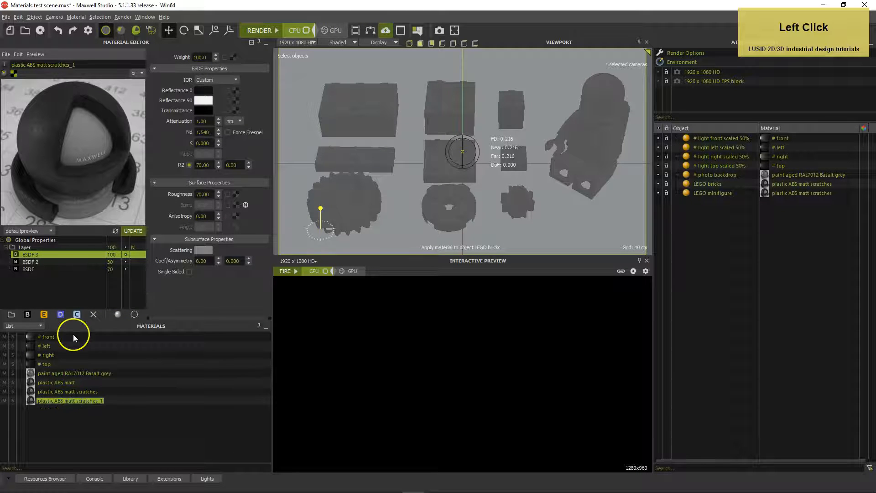
pyautogui.rightClick(43, 254)
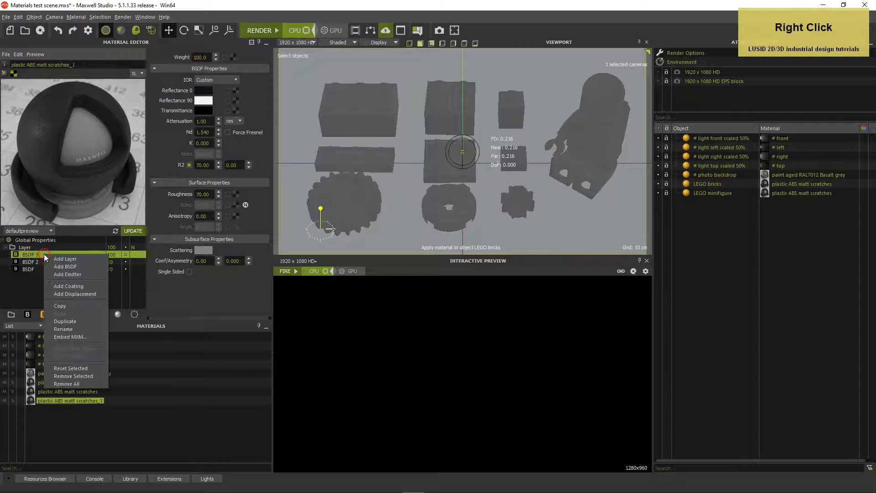
pyautogui.click(69, 377)
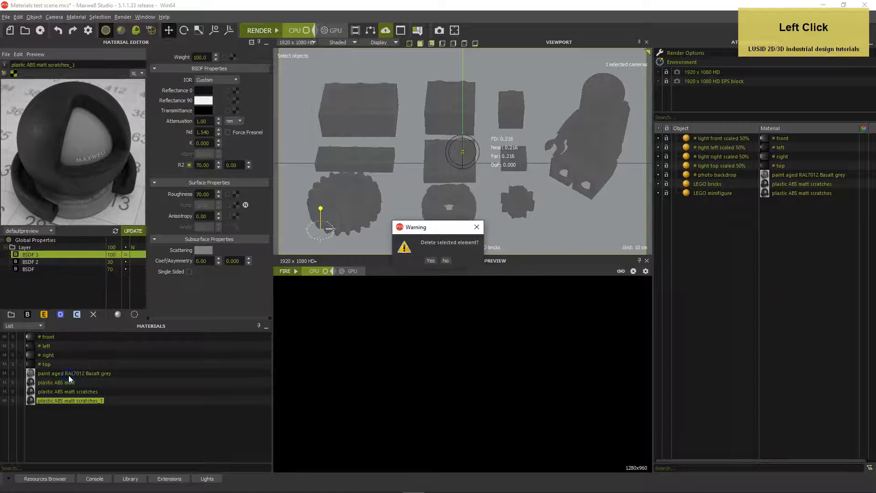
pyautogui.click(431, 261)
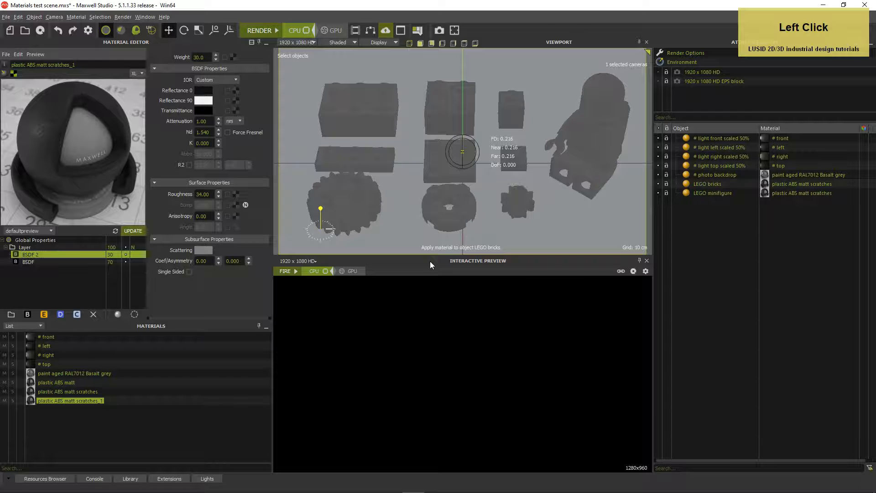
# Set the roughness of BSDF 2 to 26 and its anisotropy to 50.
pyautogui.click(214, 196)
pyautogui.write('26')
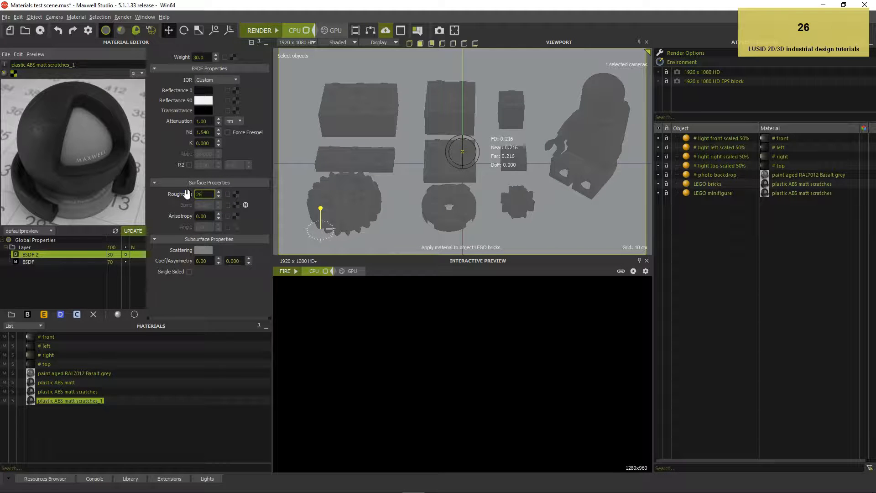
pyautogui.press('Return')
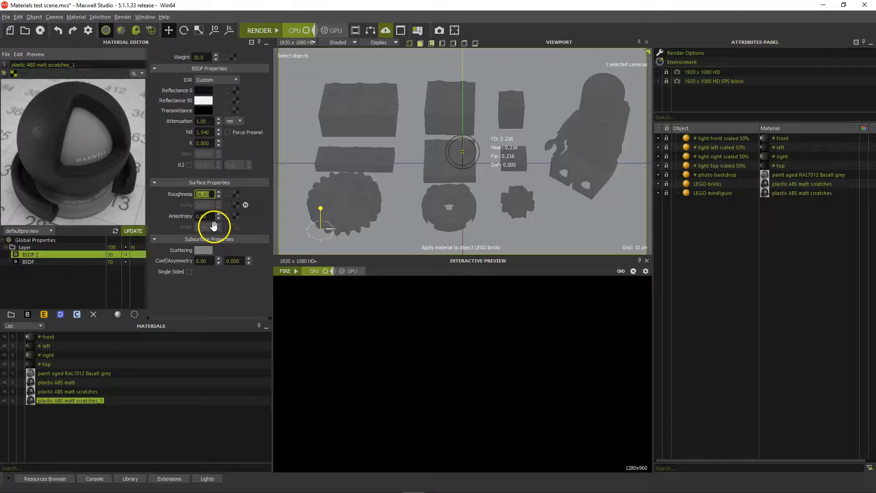
pyautogui.click(181, 219)
pyautogui.write('50')
pyautogui.press('Return')
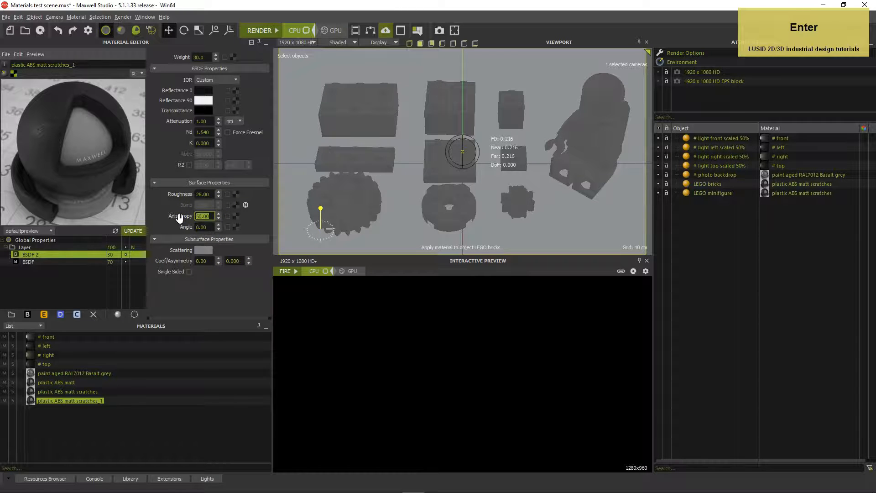
# Load noise_anisotropy_flakes_aa.png as the anisotropy angle texture of BSDF 2, with a repeat of 0.5 in both directions.
pyautogui.click(236, 227)
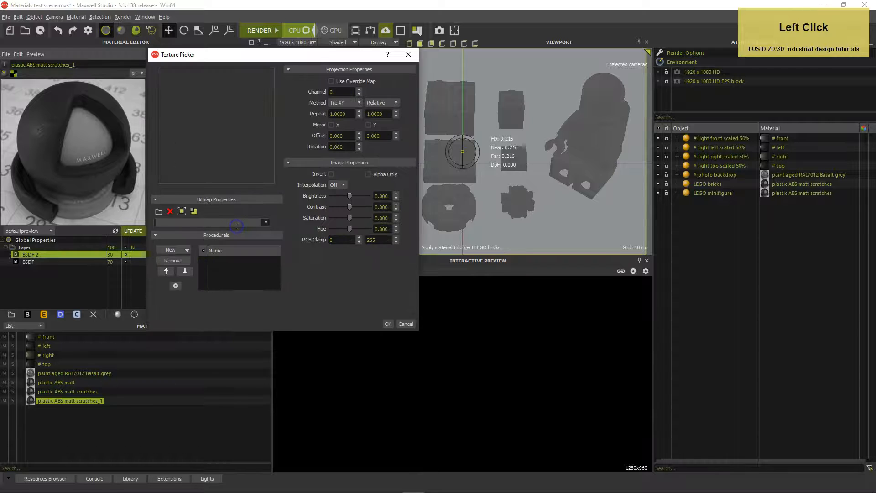
pyautogui.click(159, 211)
pyautogui.moveTo(607, 156); pyautogui.dragTo(592, 295)
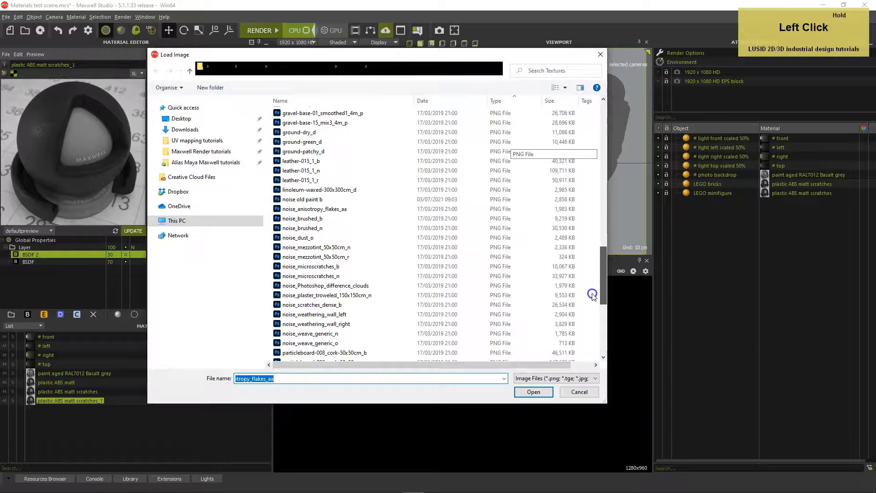
pyautogui.doubleClick(335, 208)
pyautogui.click(340, 114)
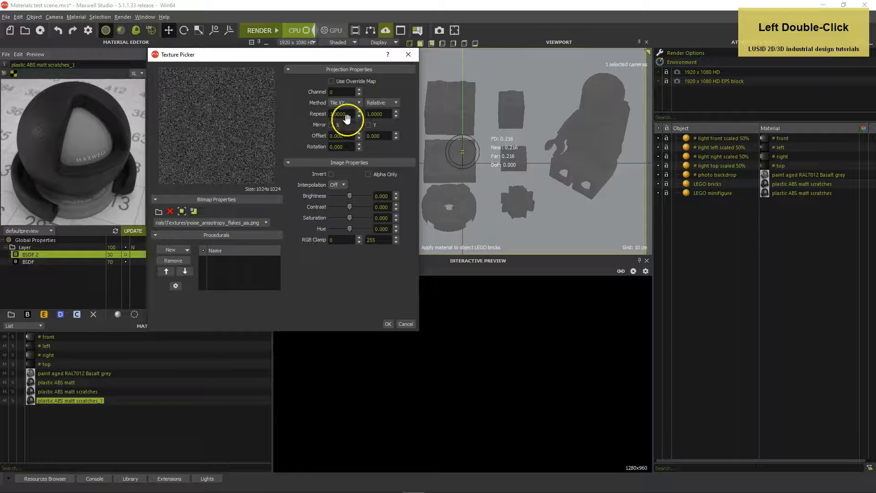
pyautogui.write(',5')
pyautogui.press('Tab')
pyautogui.write(',5')
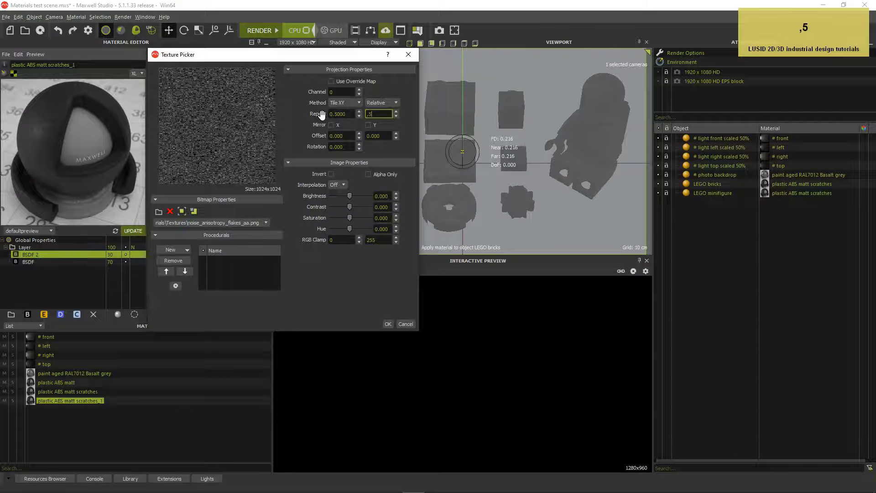
pyautogui.press('Tab')
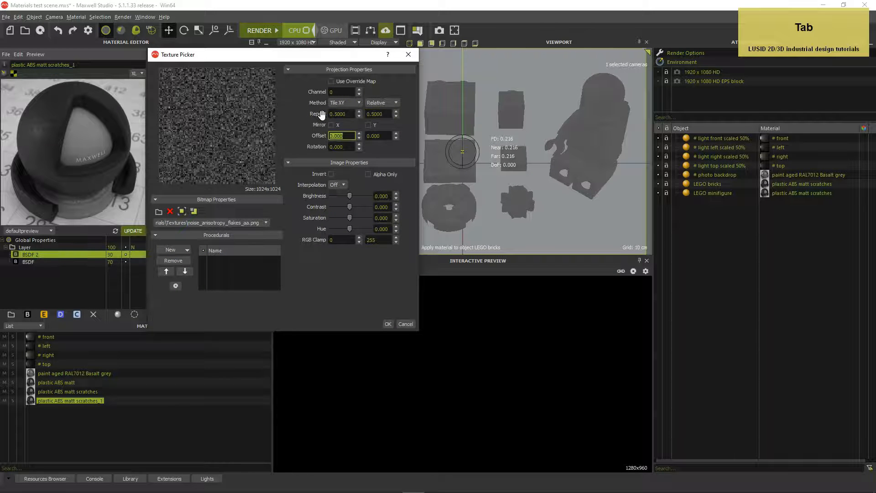
pyautogui.click(387, 324)
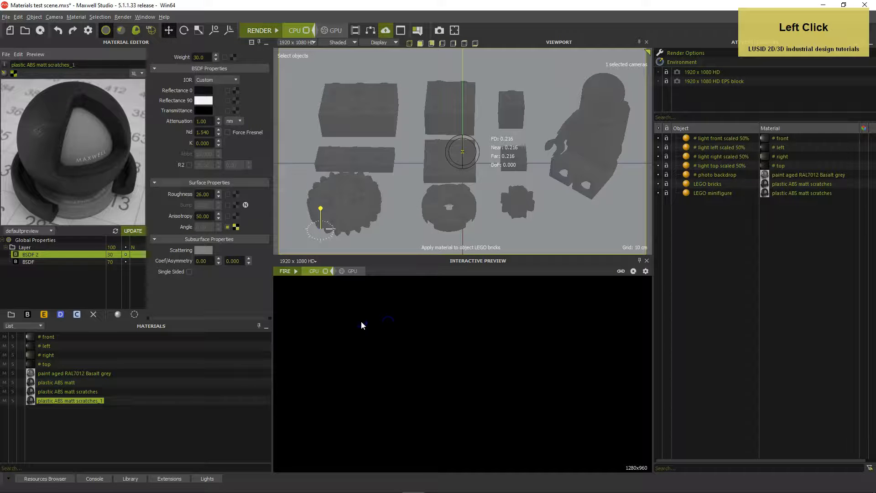
# Copy the anisotropy angle texture of BSDF 2 to the Global Bump texture in the material's Global Properties.
pyautogui.click(235, 227)
pyautogui.moveTo(236, 228)
pyautogui.mouseDown()
pyautogui.moveTo(206, 238)
pyautogui.moveTo(126, 240)
pyautogui.mouseUp()
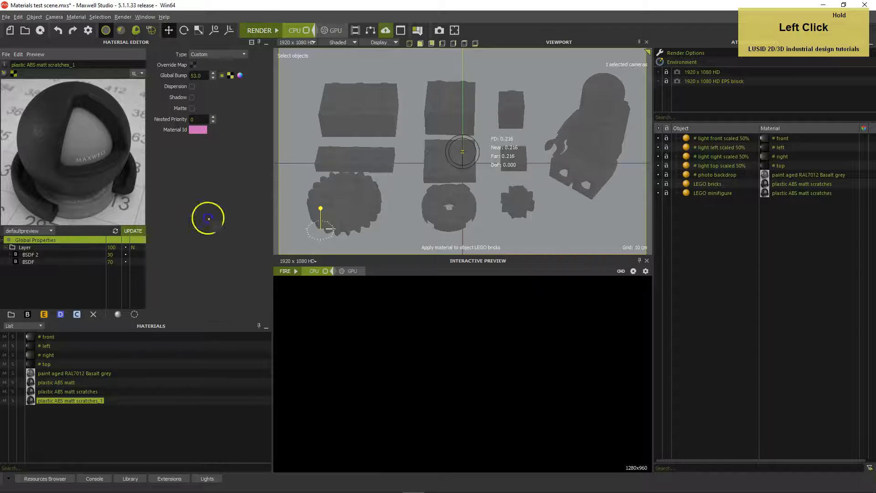
pyautogui.click(230, 76)
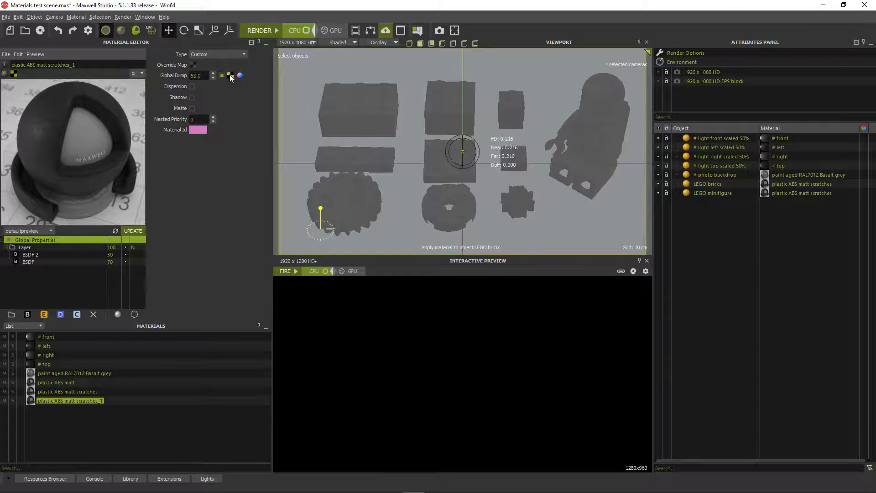
pyautogui.click(229, 75)
# Set the Global Bump to 8 with normal mapping enabled, and refresh the material preview.
pyautogui.click(199, 76)
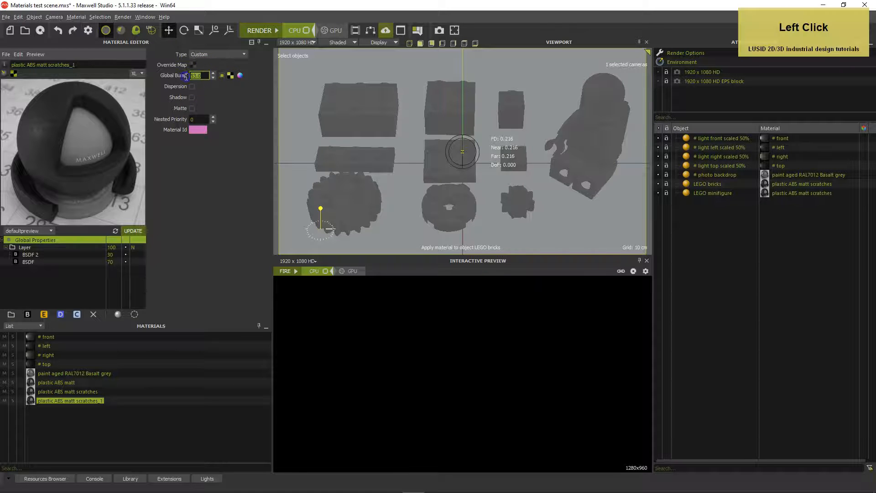
pyautogui.write('8')
pyautogui.press('Return')
pyautogui.click(240, 75)
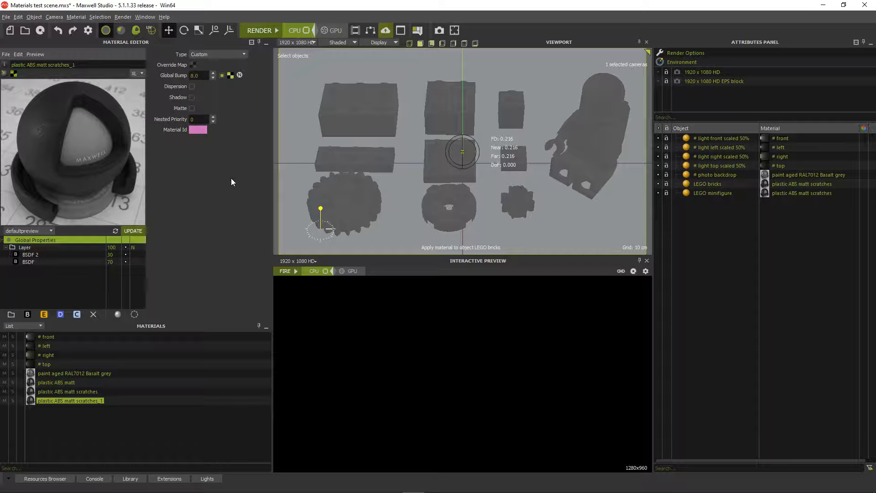
pyautogui.click(131, 230)
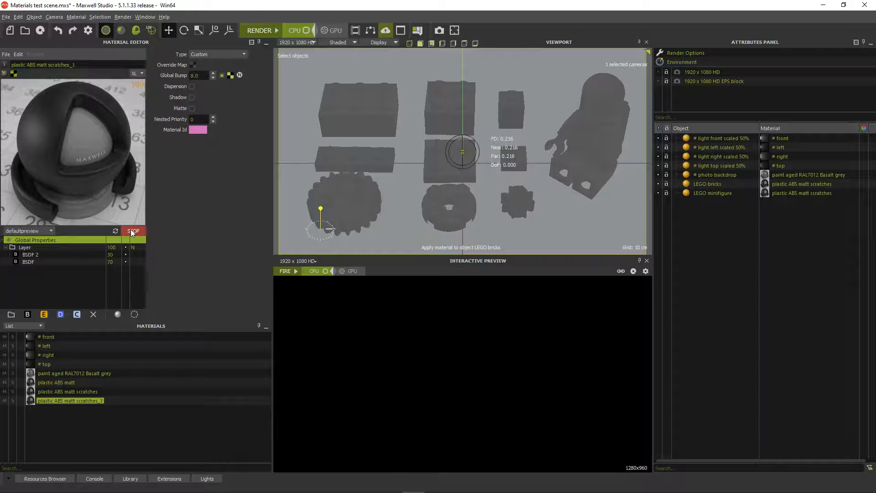
pyautogui.click(131, 231)
# Set the Global Bump value to 0.4.
pyautogui.click(200, 76)
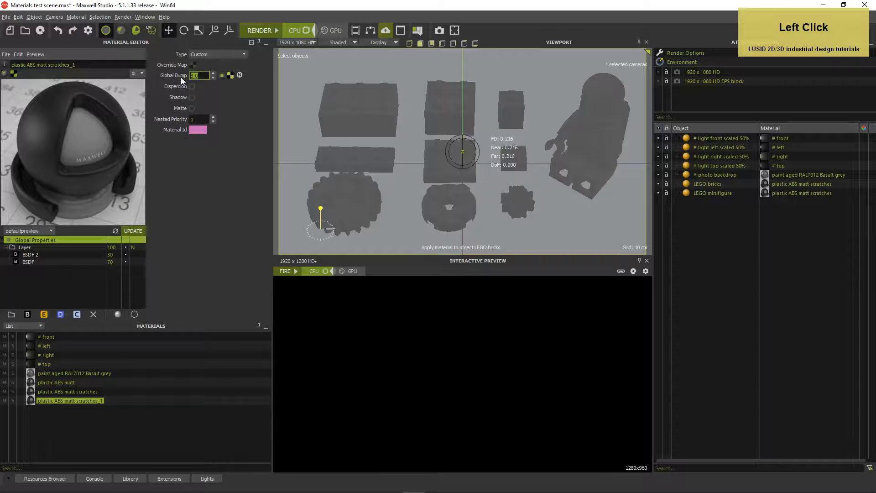
pyautogui.write('0.4')
pyautogui.press('Return')
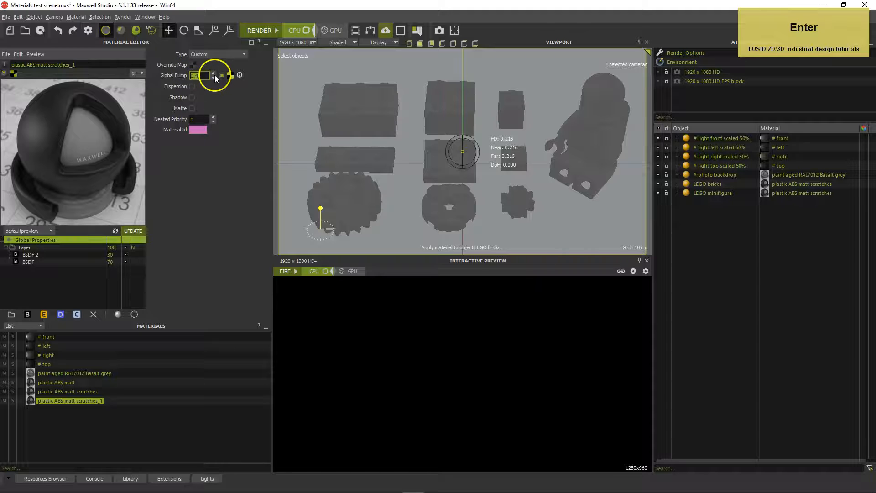
# Change the Global Bump texture's tiling units to Meters and set its repeat to 0.1 in both directions.
pyautogui.click(227, 73)
pyautogui.click(376, 102)
pyautogui.click(377, 116)
pyautogui.doubleClick(355, 114)
pyautogui.write('0.1')
pyautogui.press('Tab')
pyautogui.write('0.1')
pyautogui.press('Tab')
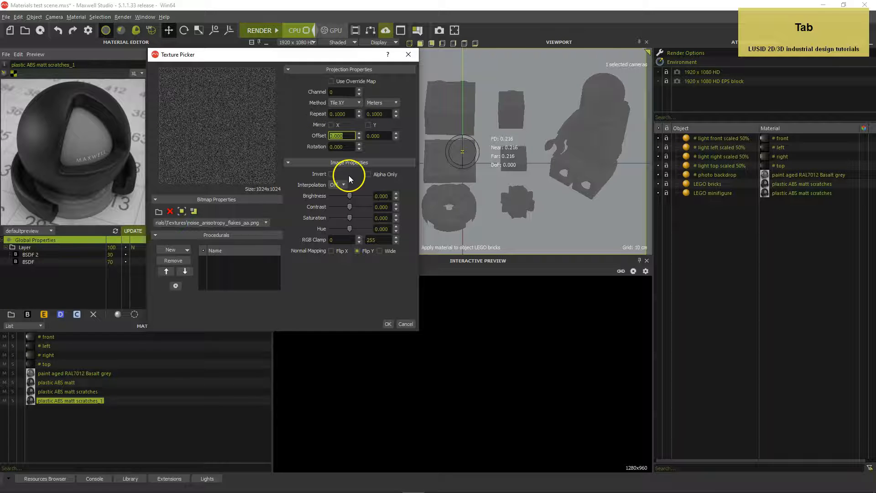
pyautogui.click(387, 323)
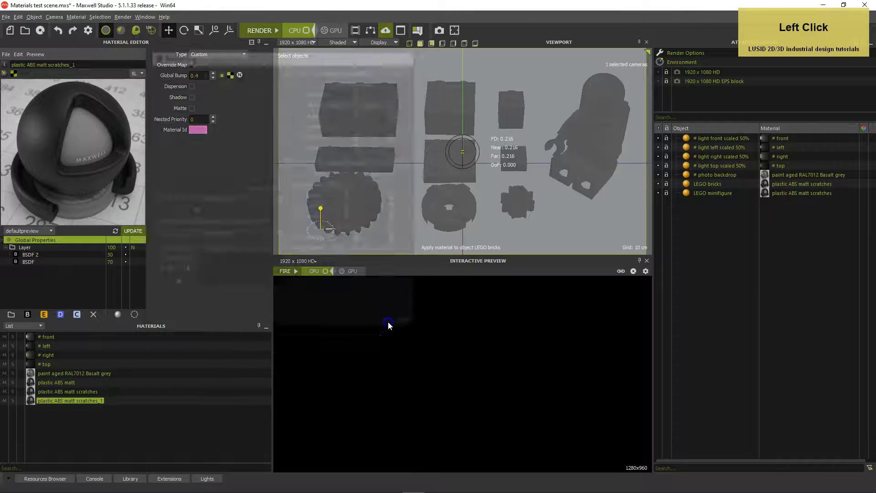
# Change the tiling units of BSDF 2's anisotropy angle texture to Meters, with a repeat of 0.1 in both directions.
pyautogui.click(70, 256)
pyautogui.click(227, 229)
pyautogui.click(381, 103)
pyautogui.click(380, 117)
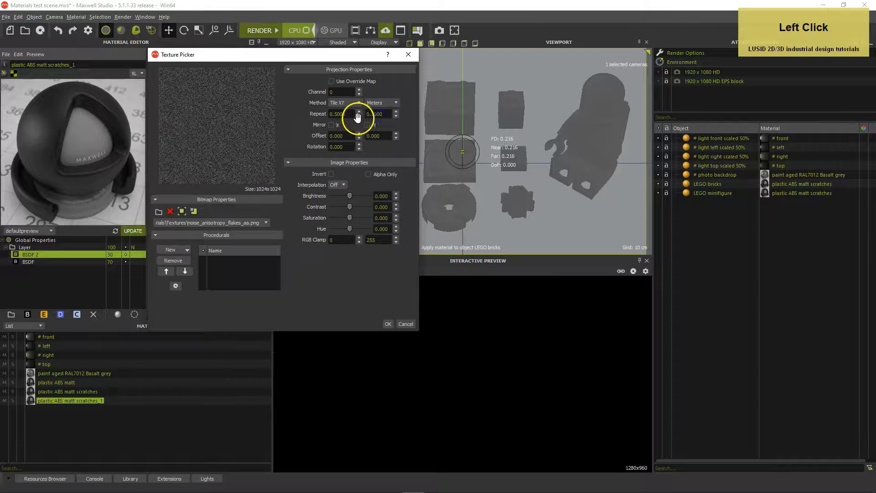
pyautogui.click(313, 115)
pyautogui.write('.1')
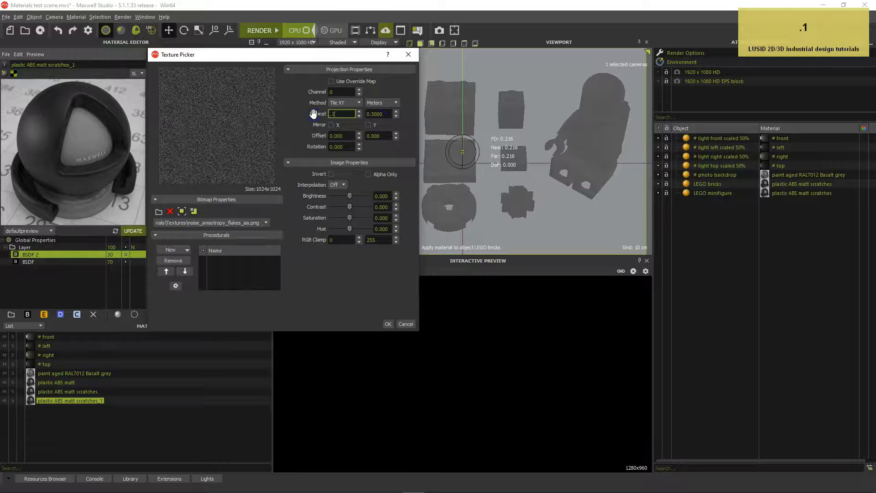
pyautogui.press('Return')
pyautogui.click(234, 228)
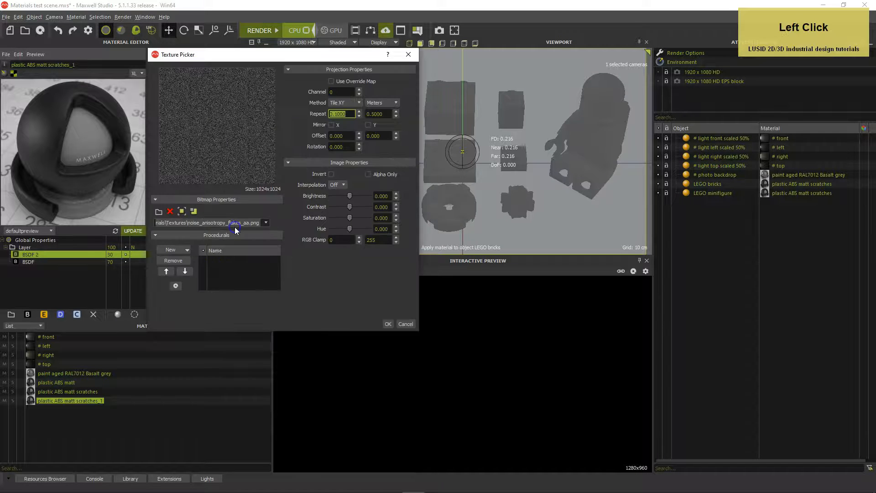
pyautogui.click(379, 114)
pyautogui.write('.1')
pyautogui.press('Tab')
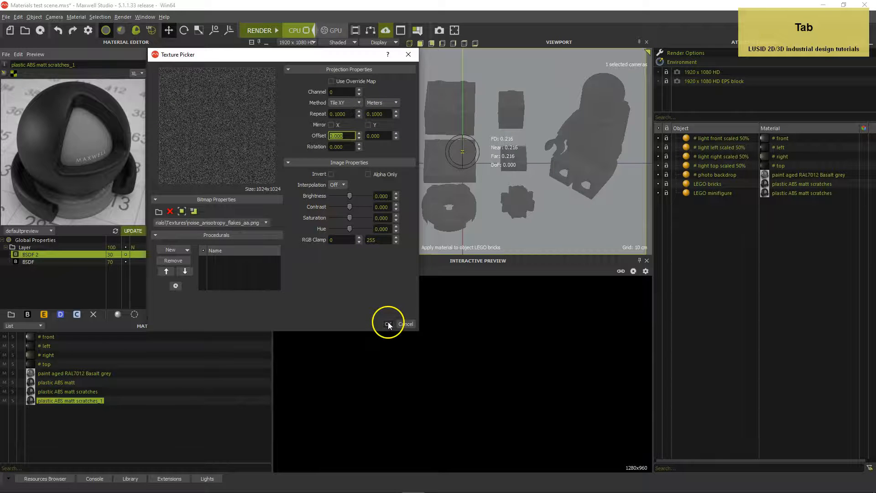
pyautogui.click(389, 322)
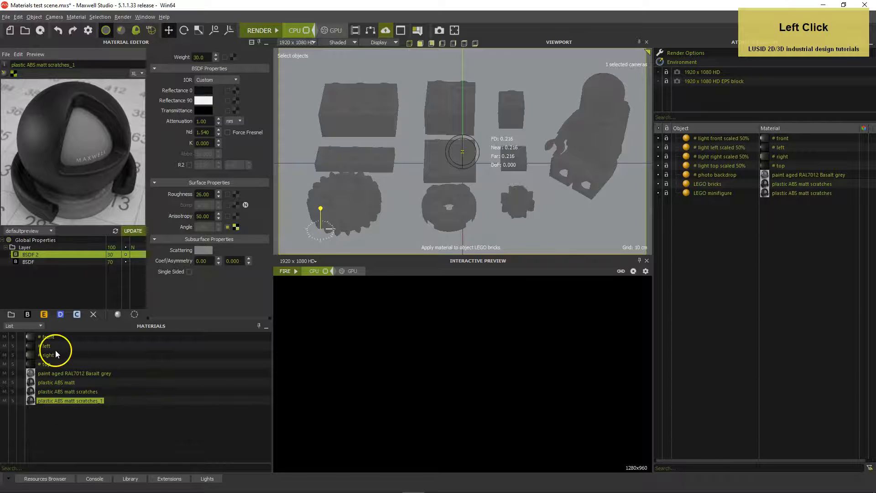
# Rename the cloned material as plastic ABS textured.
pyautogui.moveTo(82, 65); pyautogui.dragTo(39, 74)
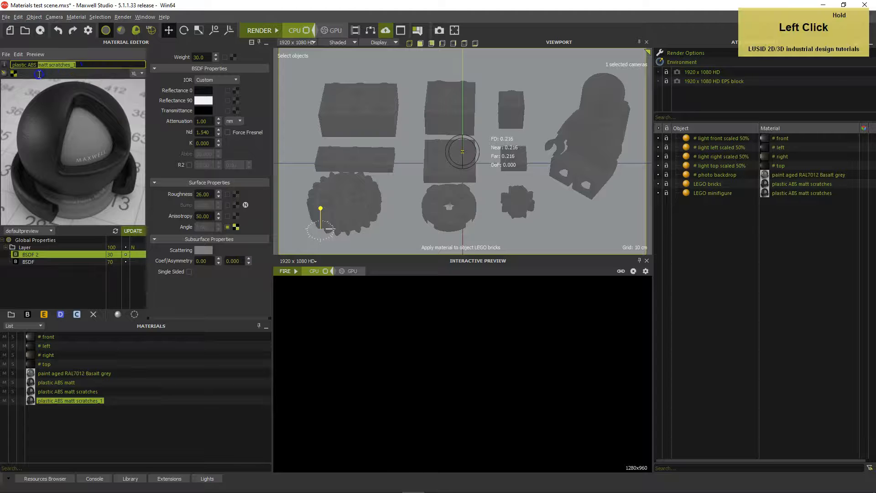
pyautogui.write('textured')
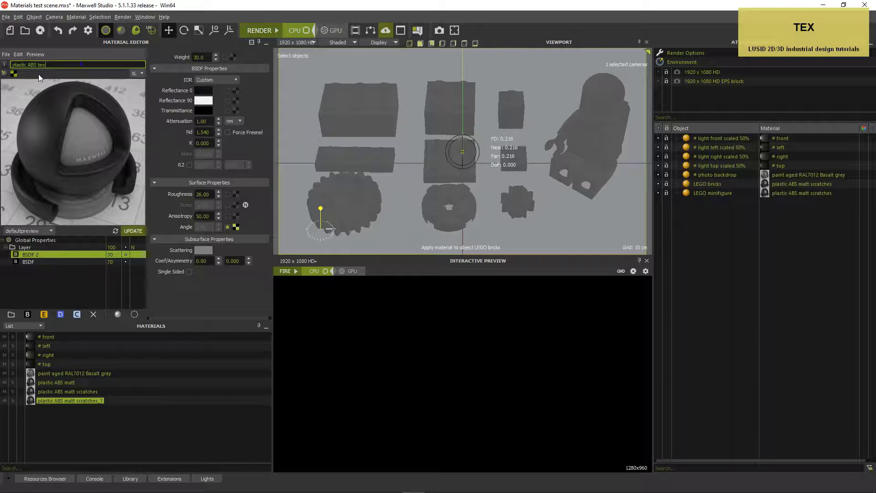
pyautogui.press('Return')
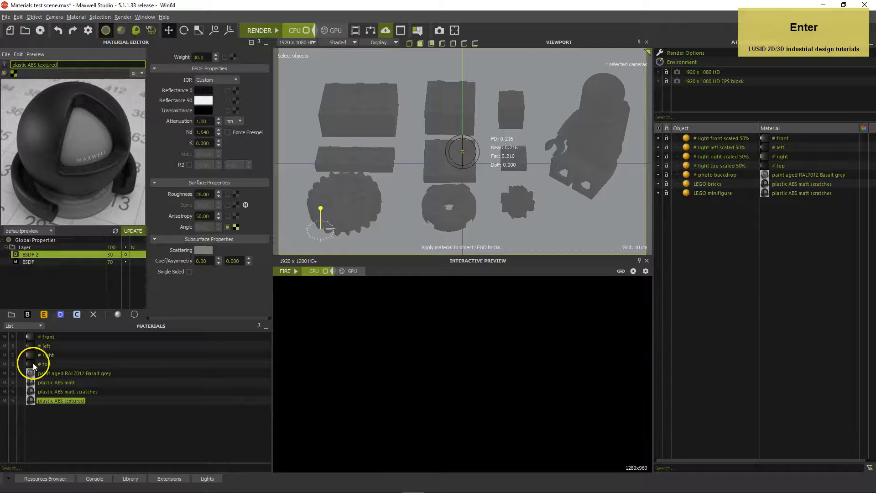
# Apply plastic ABS textured to the LEGO bricks and minifigure, accepting the absolute-scale projector edits, and render over the existing image file.
pyautogui.moveTo(31, 401); pyautogui.dragTo(440, 211)
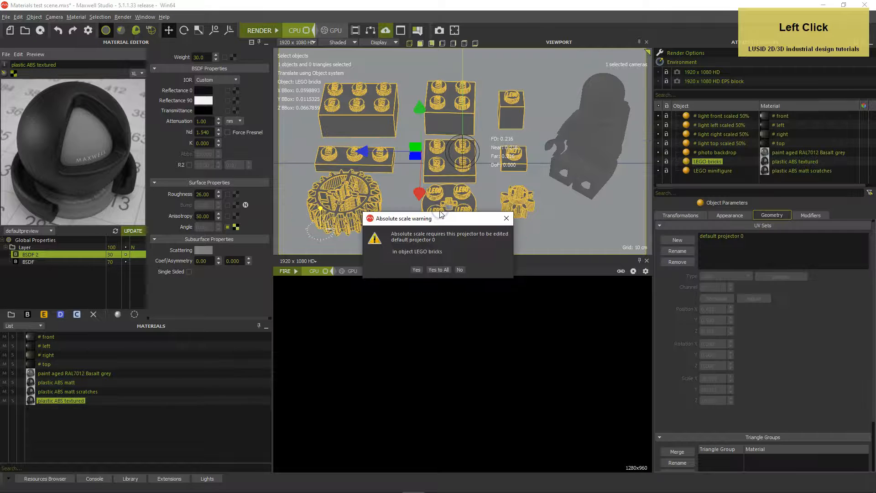
pyautogui.click(416, 271)
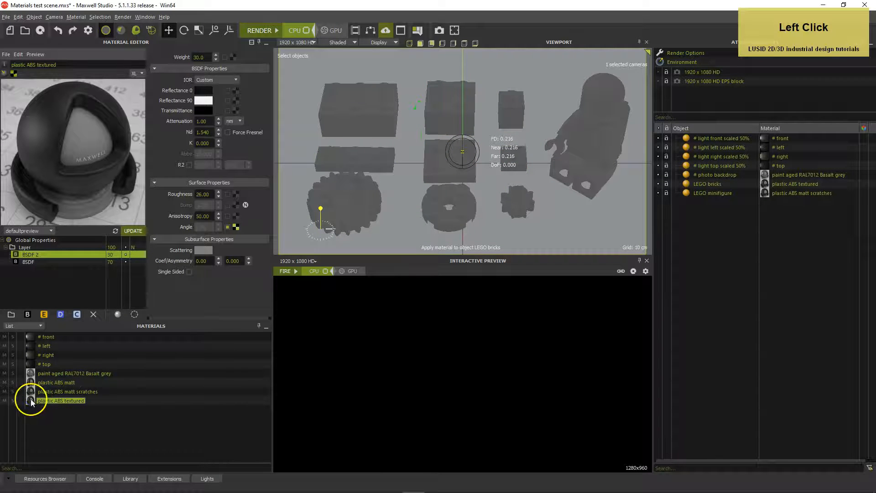
pyautogui.moveTo(30, 399); pyautogui.dragTo(594, 164)
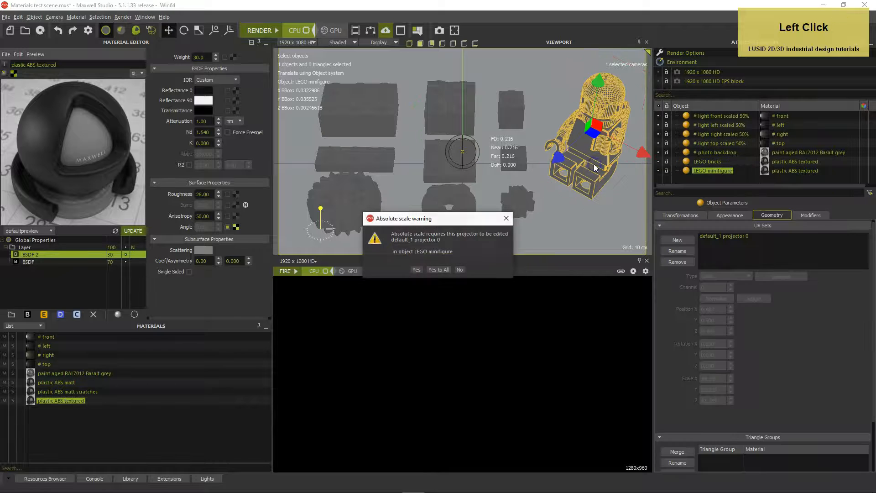
pyautogui.click(416, 270)
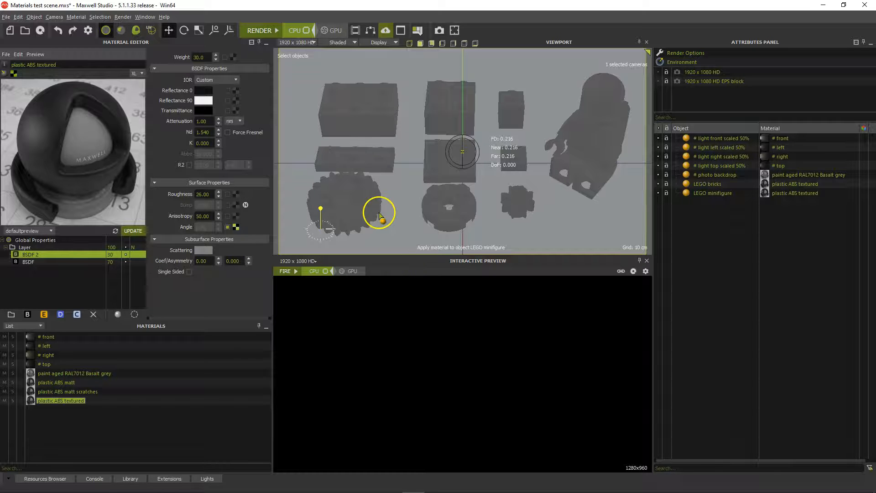
pyautogui.click(266, 30)
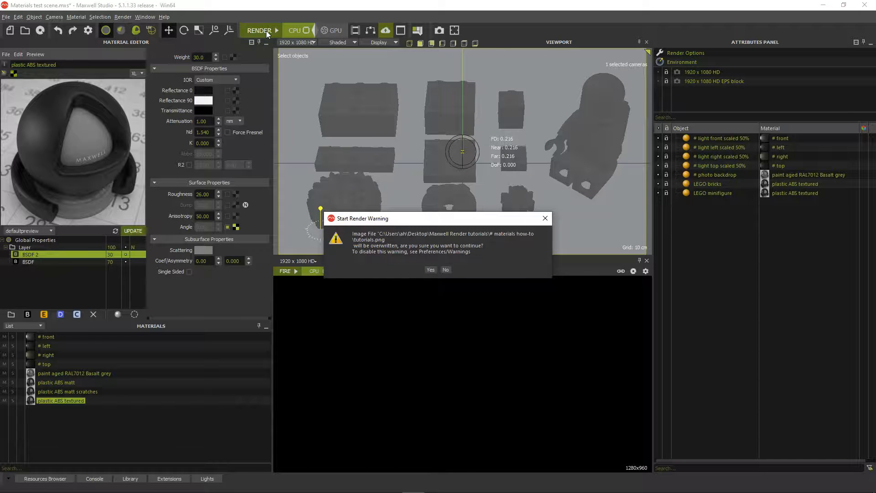
pyautogui.press('Return')
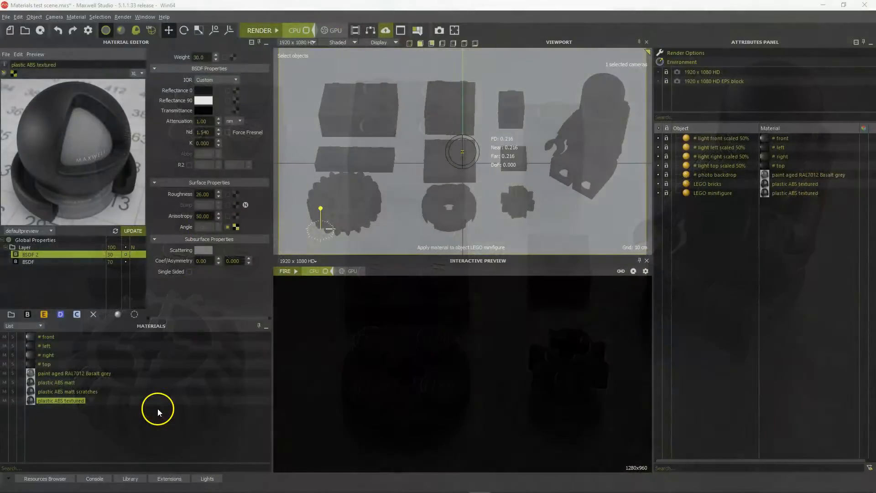
# Create a new material in the scene's materials list.
pyautogui.rightClick(157, 409)
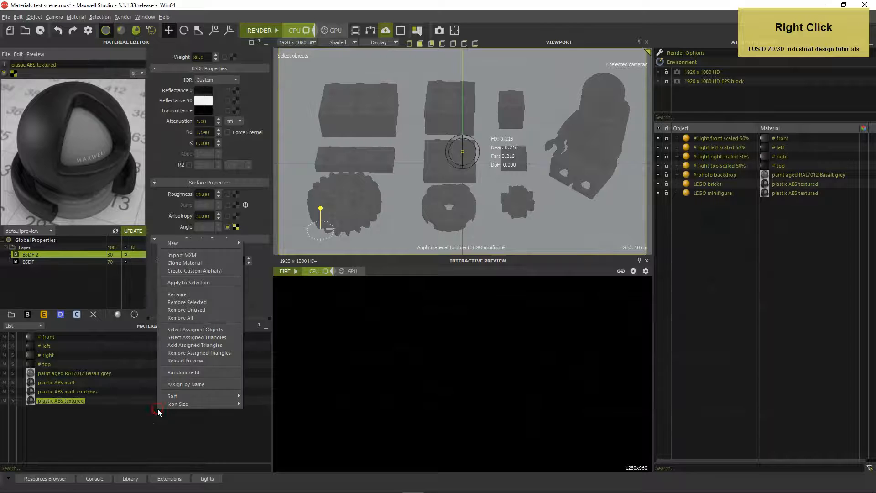
pyautogui.moveTo(163, 242)
pyautogui.click(261, 242)
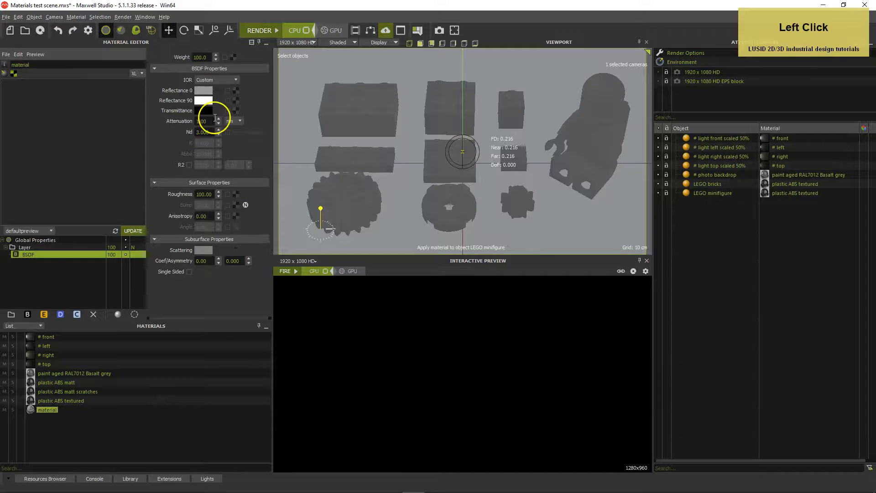
# Set the new material's BSDF Reflectance 0 colour to orange with HSV 27, 190, 189.
pyautogui.click(204, 90)
pyautogui.click(263, 215)
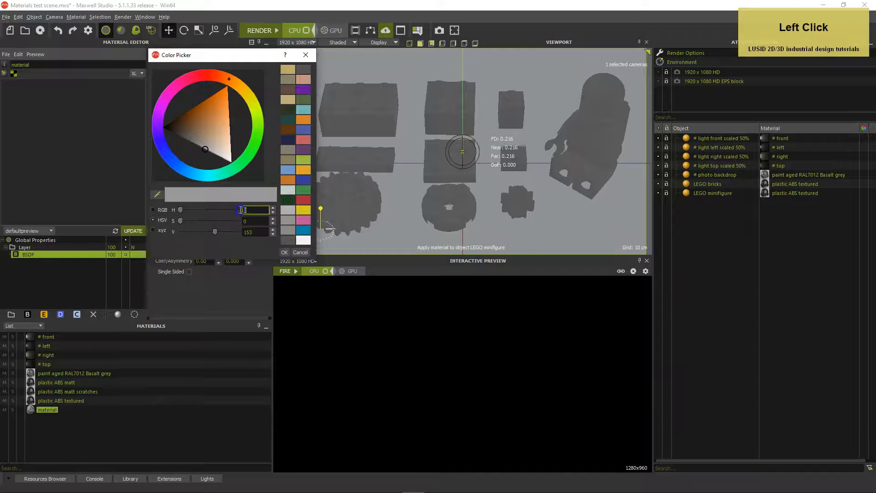
pyautogui.write('27')
pyautogui.press('Tab')
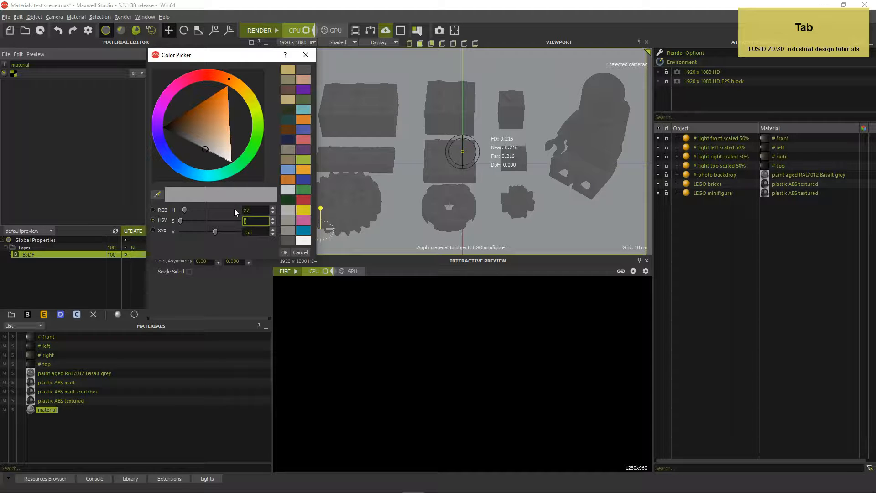
pyautogui.write('190')
pyautogui.press('Tab')
pyautogui.write('189')
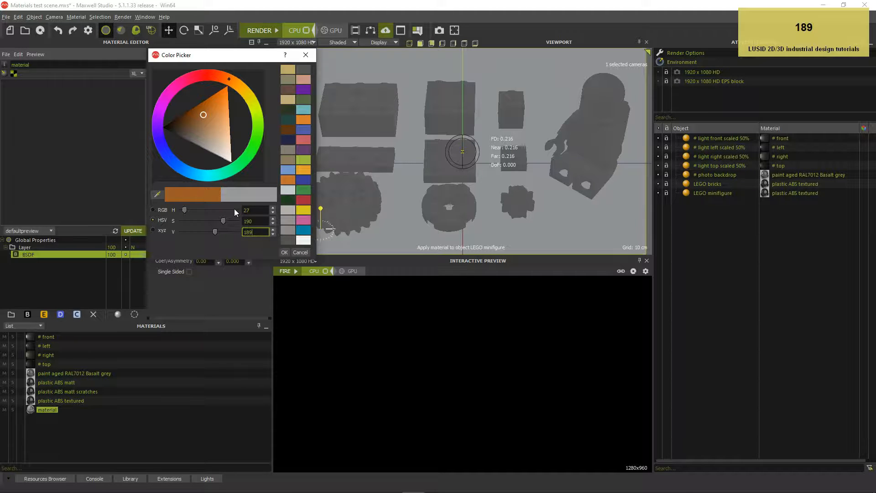
pyautogui.press('Tab')
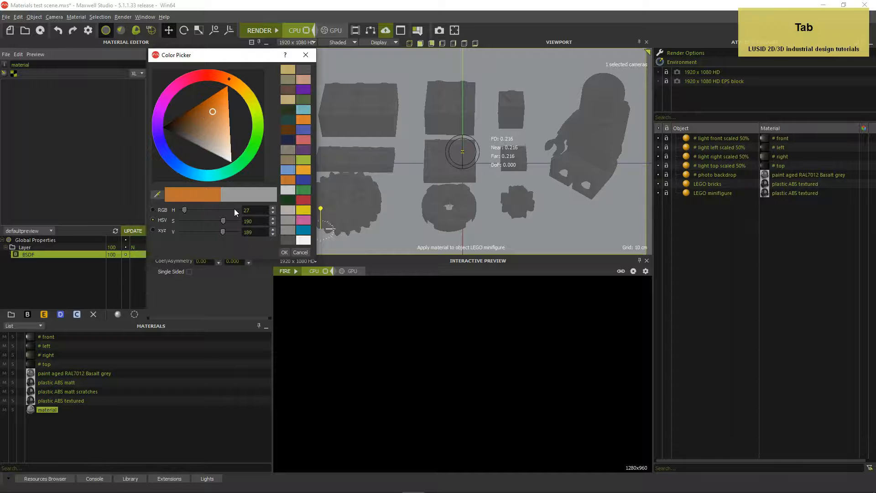
pyautogui.press('Return')
# Set the BSDF's Reflectance 90 colour to black with an HSV value of 0.
pyautogui.click(207, 101)
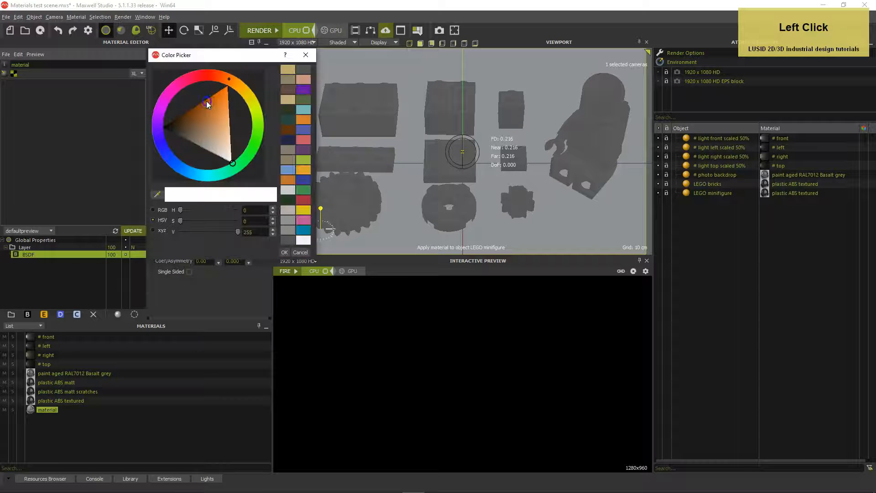
pyautogui.moveTo(236, 231); pyautogui.dragTo(119, 238)
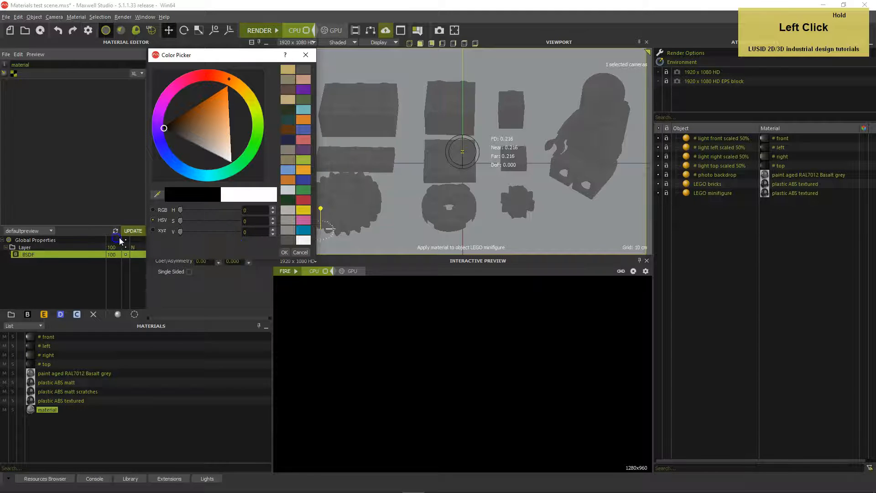
pyautogui.click(284, 253)
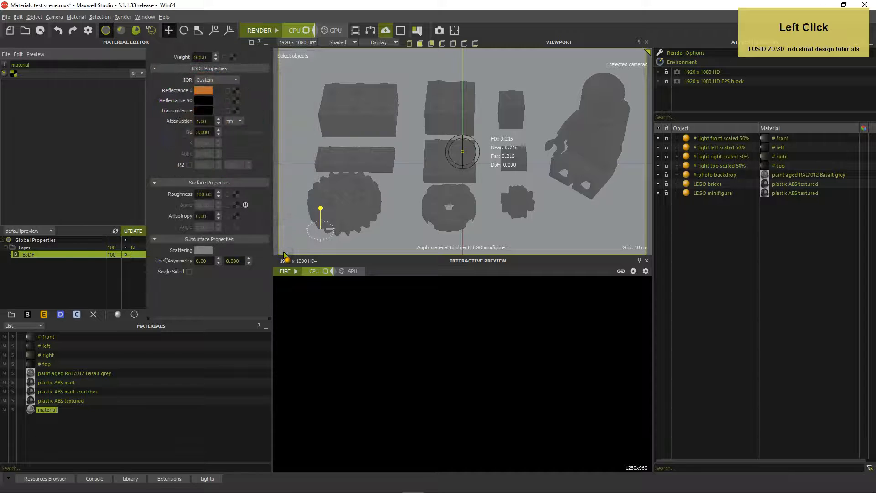
# Add a second BSDF to the layer and copy the orange Reflectance 0 colour from the first BSDF onto it.
pyautogui.rightClick(82, 254)
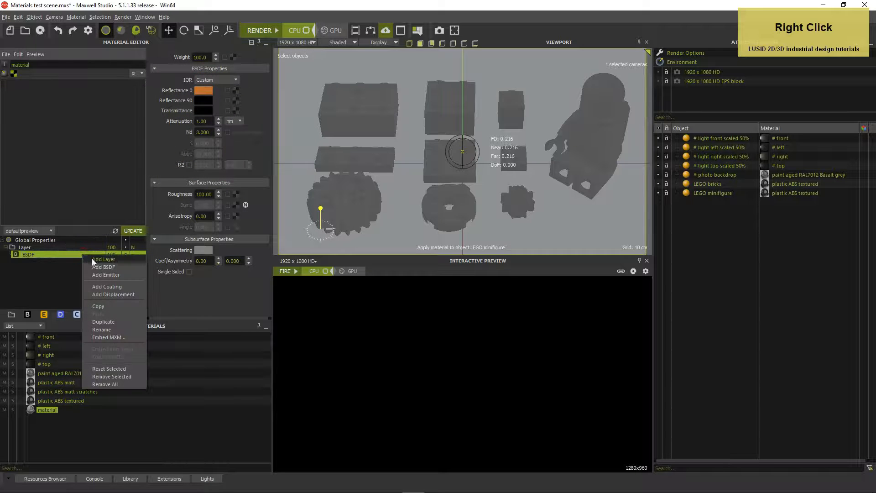
pyautogui.click(101, 266)
pyautogui.click(85, 262)
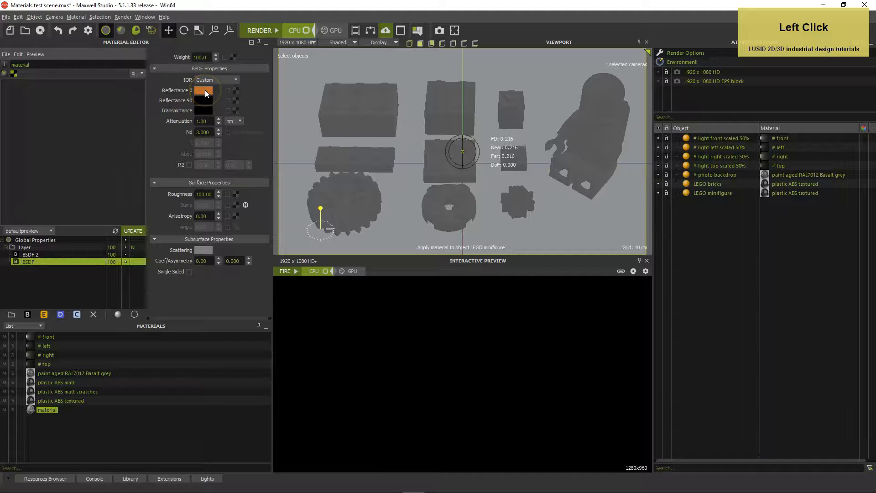
pyautogui.moveTo(204, 90); pyautogui.dragTo(146, 253)
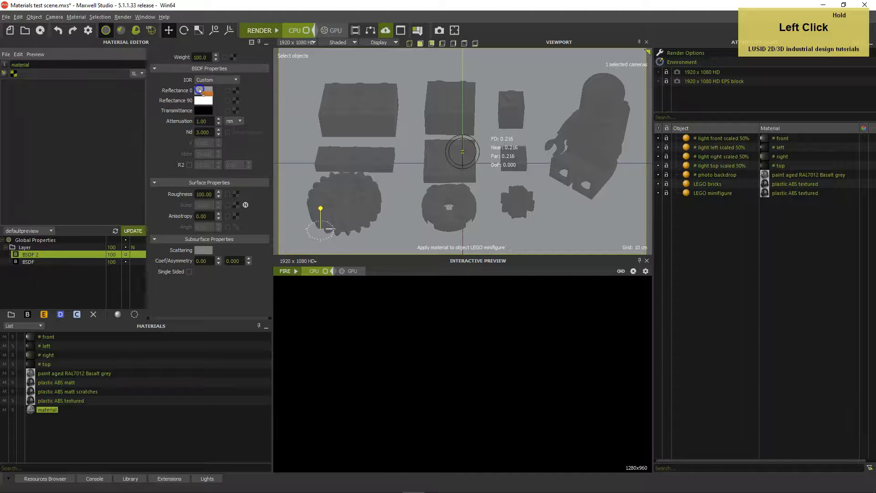
pyautogui.click(201, 100)
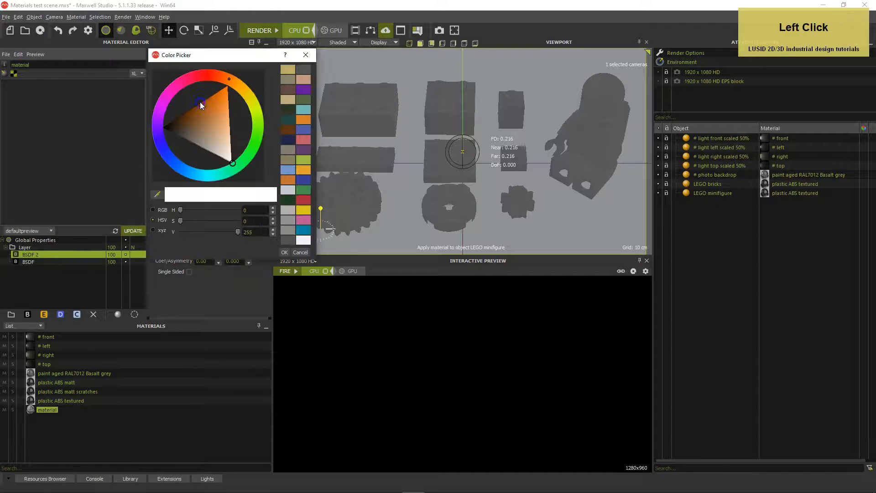
pyautogui.click(299, 252)
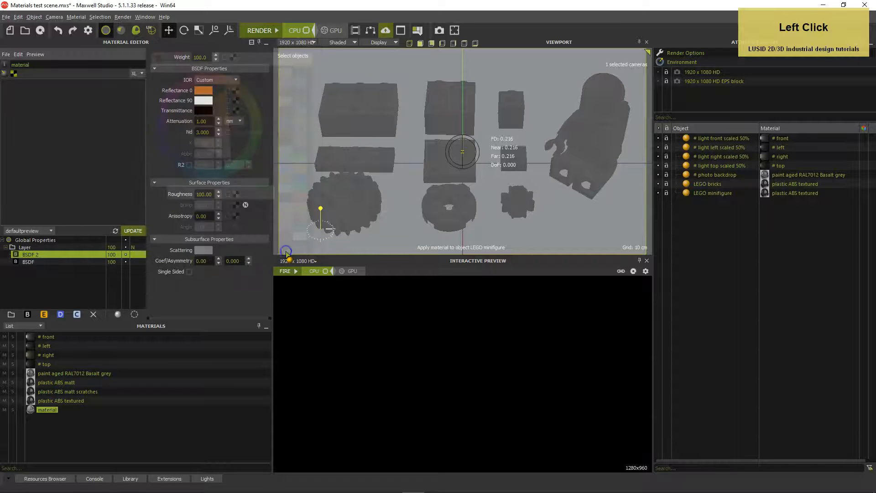
# Set BSDF 2's roughness to 7.
pyautogui.click(214, 196)
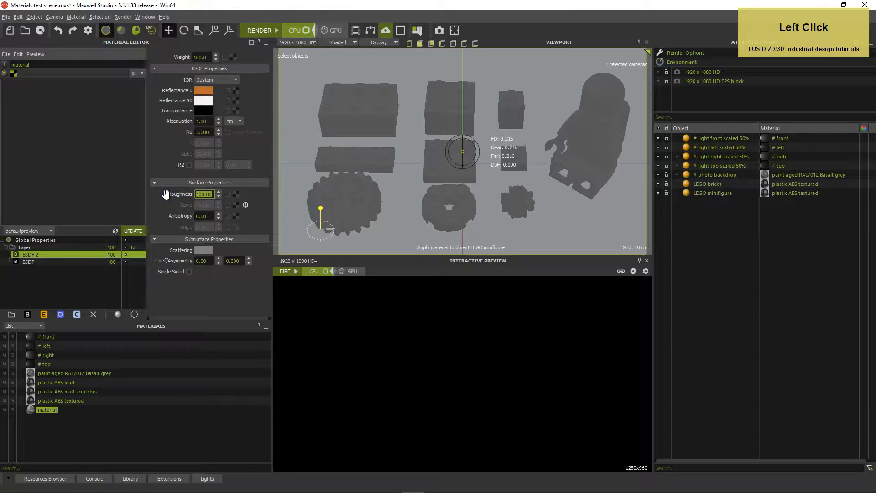
pyautogui.write('7')
pyautogui.press('Return')
# Set BSDF 2's Nd to 1.54 and enable Force Fresnel.
pyautogui.click(204, 132)
pyautogui.write('1,54')
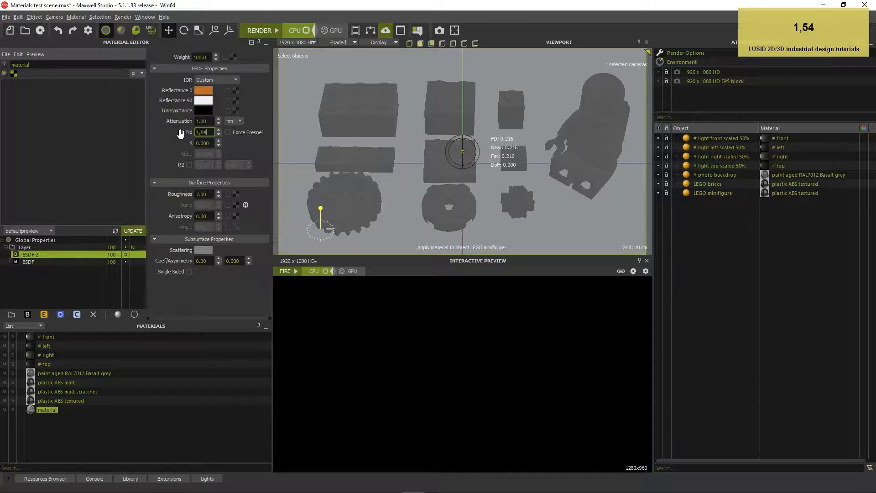
pyautogui.press('Return')
pyautogui.click(227, 133)
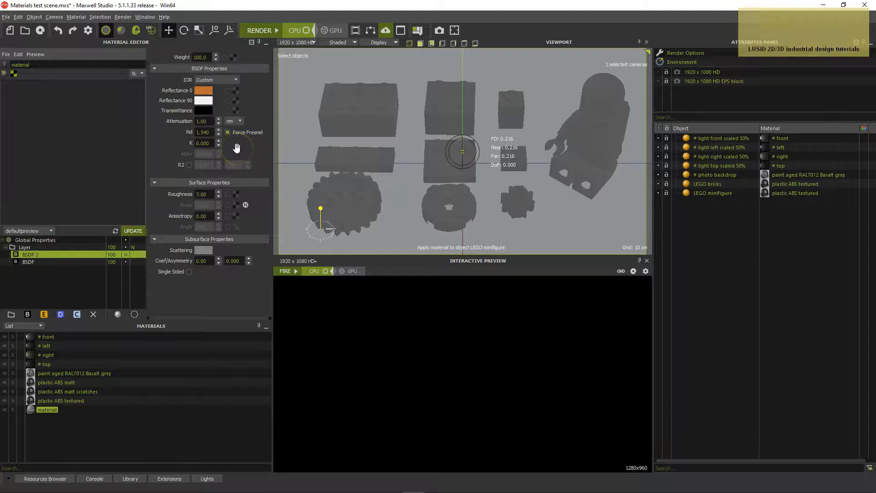
# Set the weight of BSDF 2 to 30 and the weight of the first BSDF to 70.
pyautogui.click(205, 57)
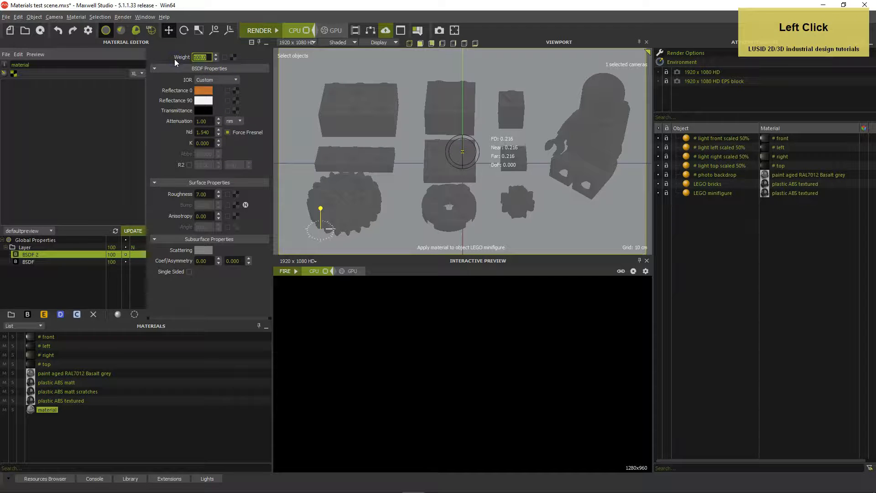
pyautogui.write('30')
pyautogui.press('Return')
pyautogui.click(88, 261)
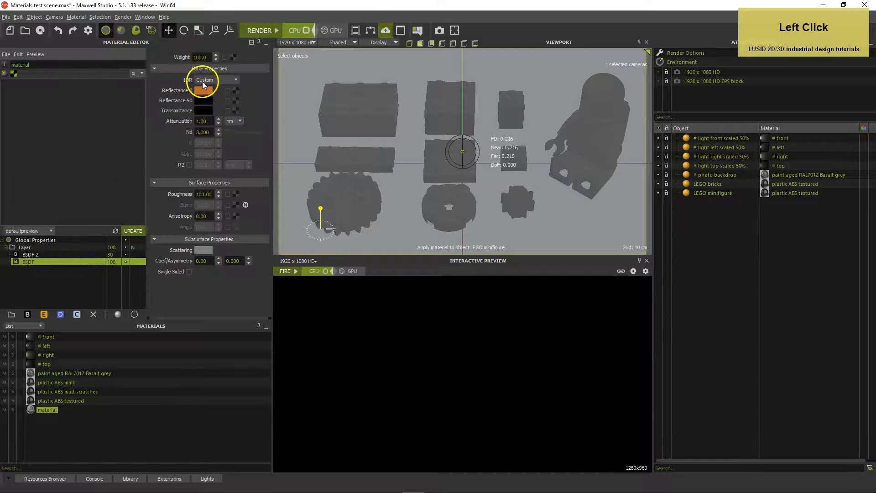
pyautogui.write('70')
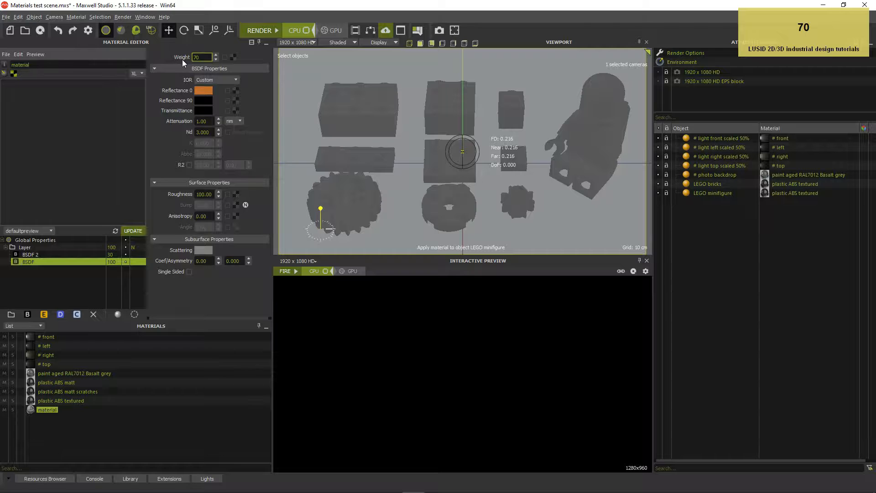
pyautogui.press('Return')
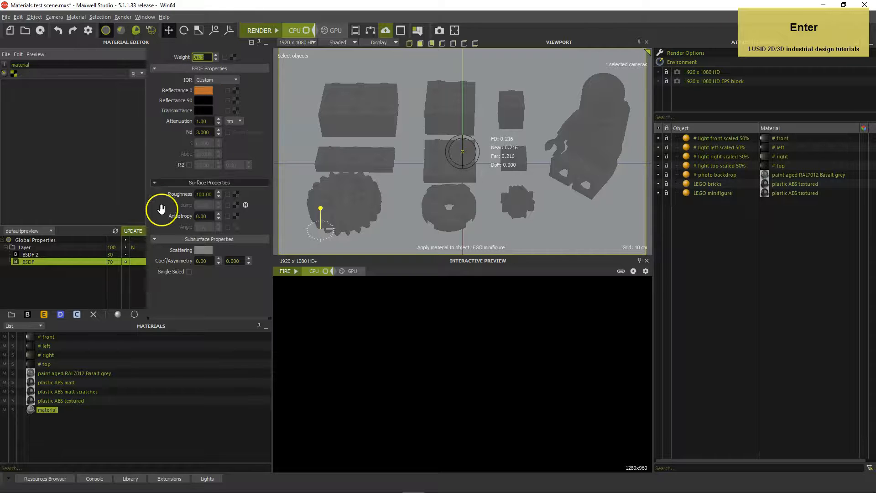
# Update the preview of the orange material and rename the material as plastic ABS shiny.
pyautogui.click(132, 231)
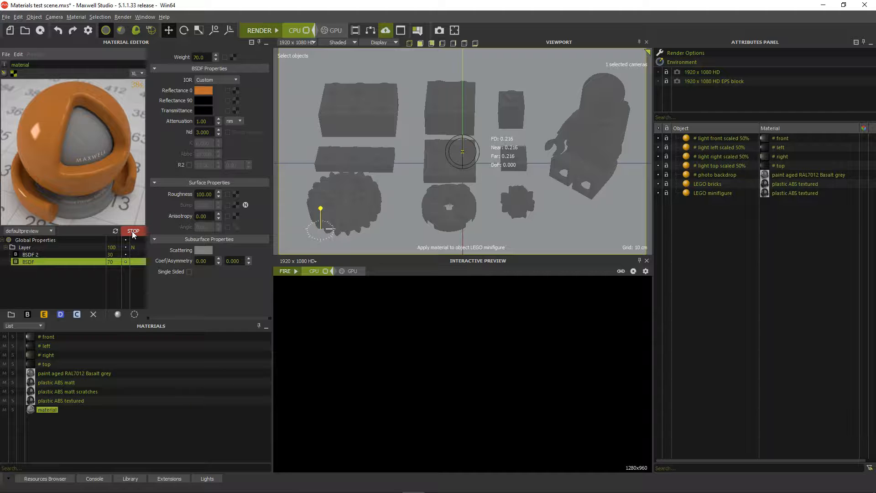
pyautogui.click(132, 231)
pyautogui.click(69, 65)
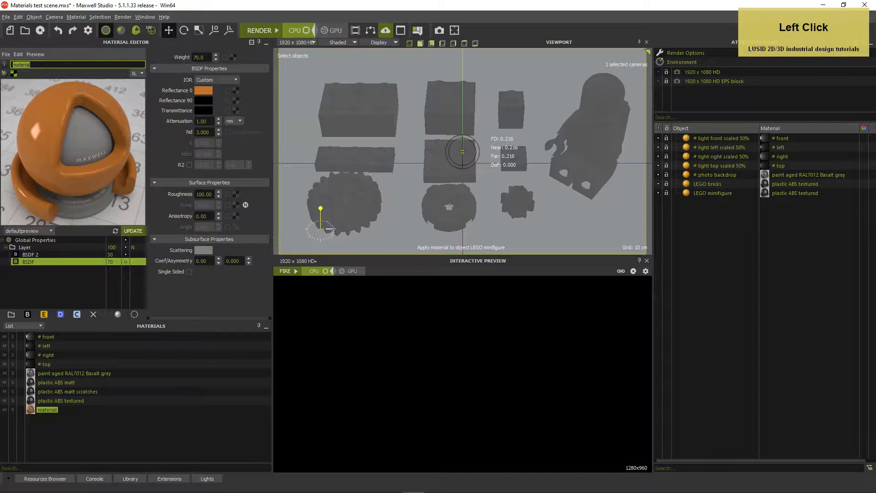
pyautogui.write('plastic')
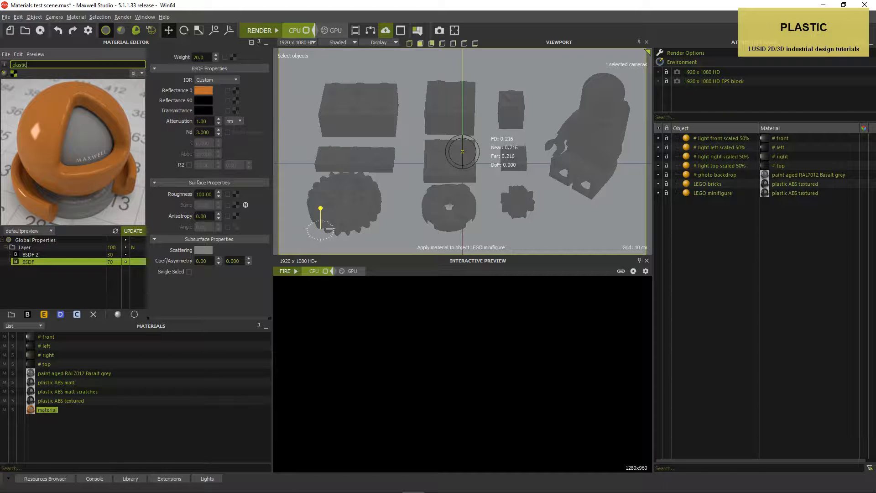
pyautogui.write(' ABS shiny')
pyautogui.press('Return')
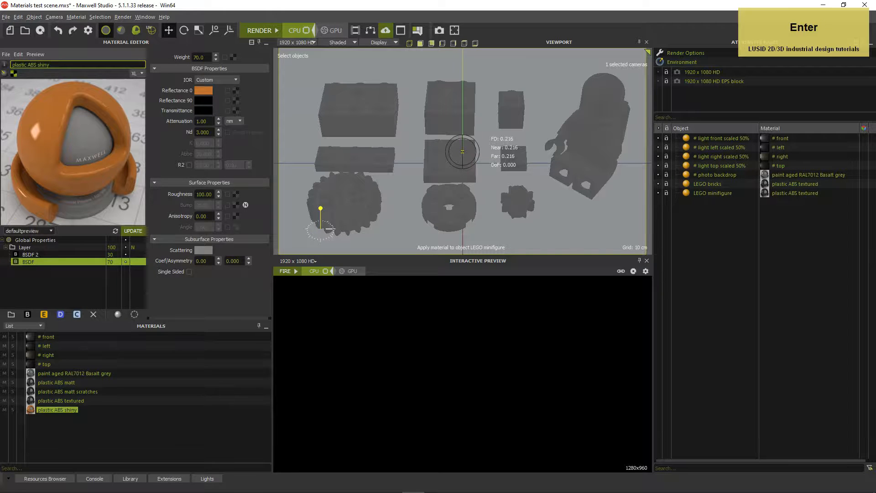
# Apply plastic ABS shiny to the LEGO bricks and minifigure, and render the scene over the existing image file.
pyautogui.moveTo(33, 409); pyautogui.dragTo(350, 218)
pyautogui.moveTo(52, 400); pyautogui.dragTo(589, 170)
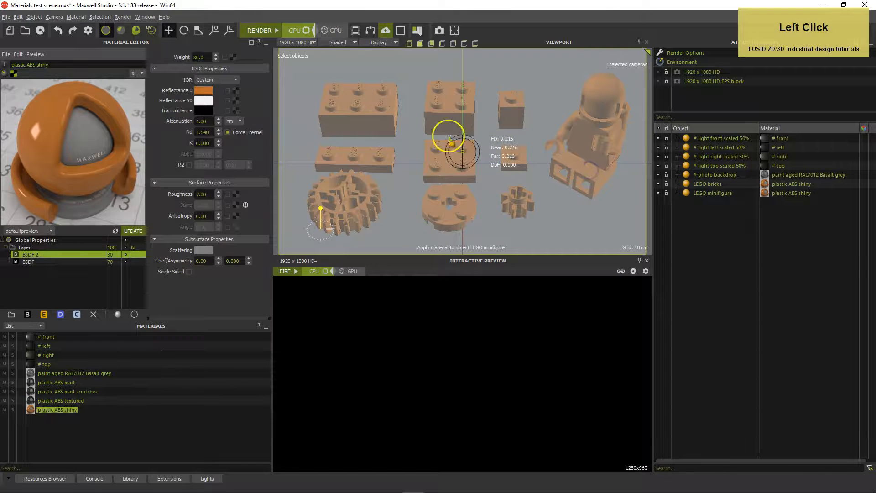
pyautogui.click(264, 30)
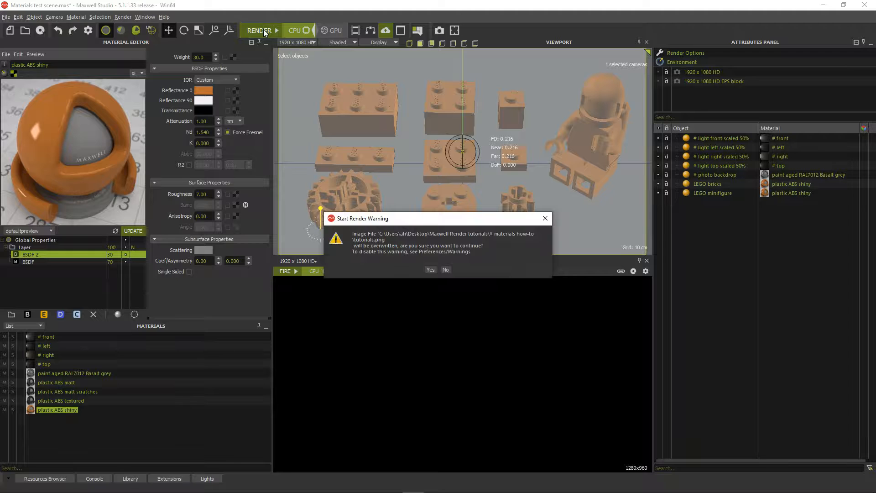
pyautogui.press('Return')
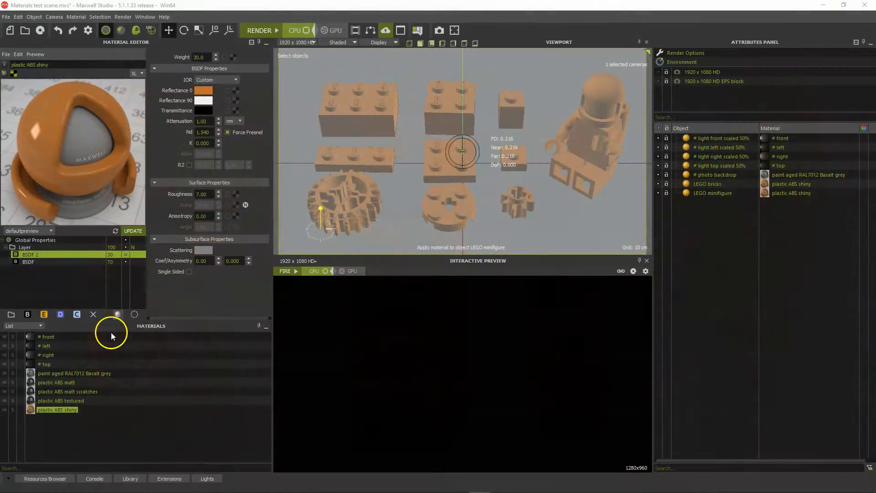
# Clone the plastic ABS shiny material.
pyautogui.rightClick(31, 408)
pyautogui.click(67, 262)
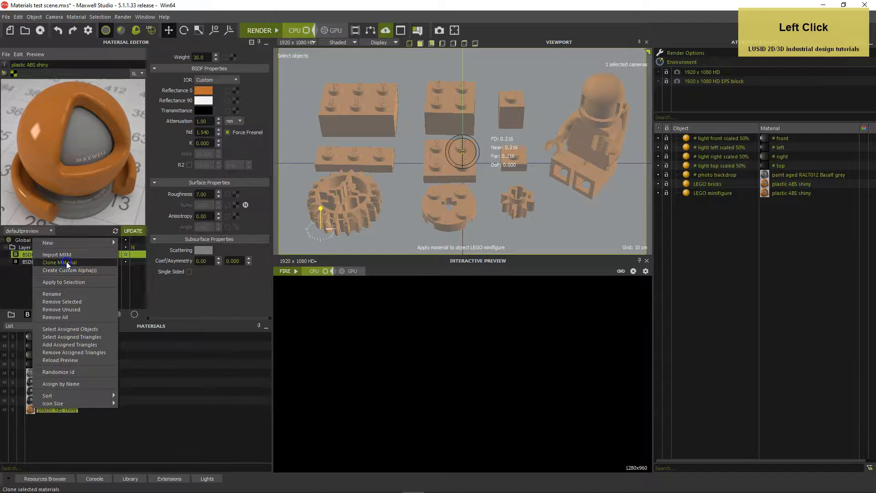
# Load GunScratches001_OVERLAY_VAR2_6K as the bump texture of the cloned plastic ABS shiny material's base BSDF with weight 70.
pyautogui.click(73, 419)
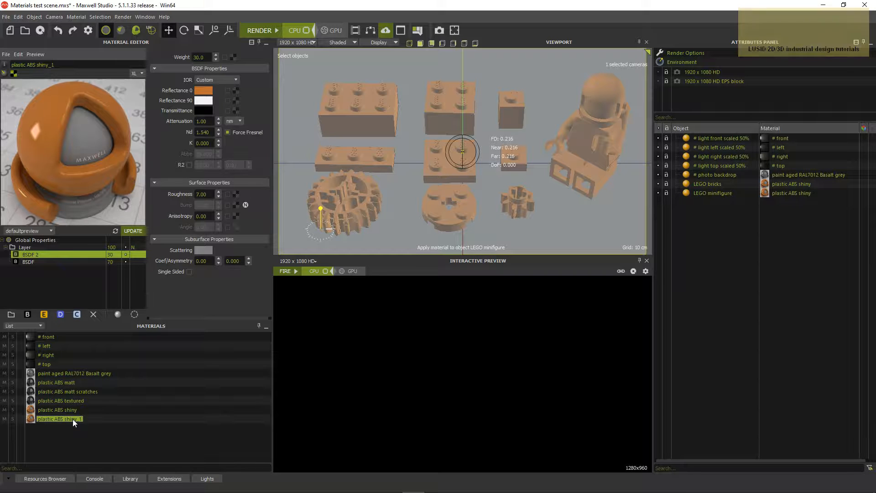
pyautogui.click(99, 260)
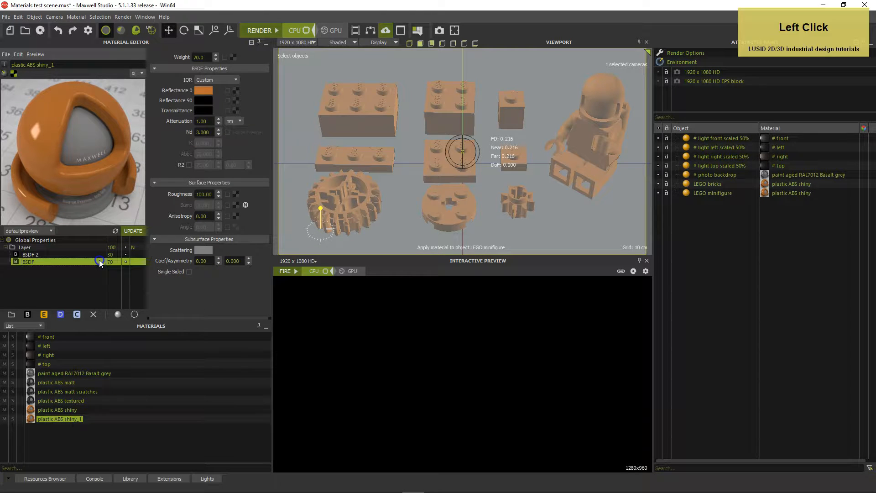
pyautogui.click(236, 204)
pyautogui.click(158, 211)
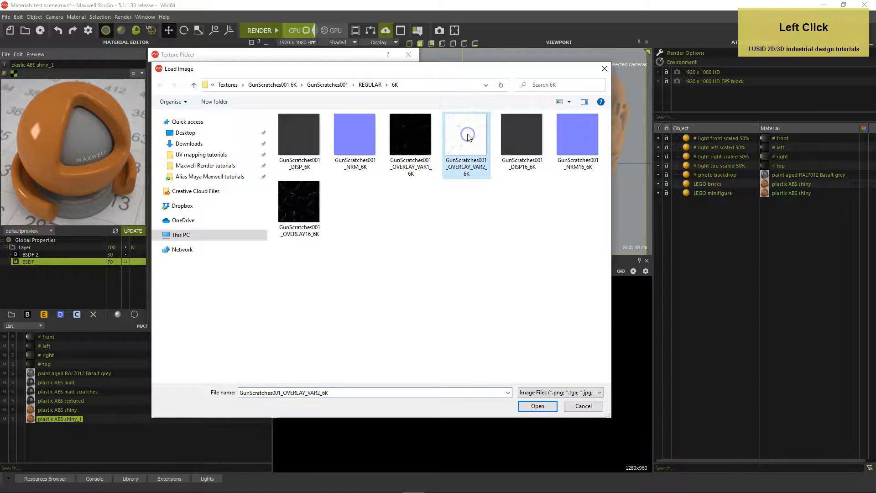
pyautogui.doubleClick(468, 136)
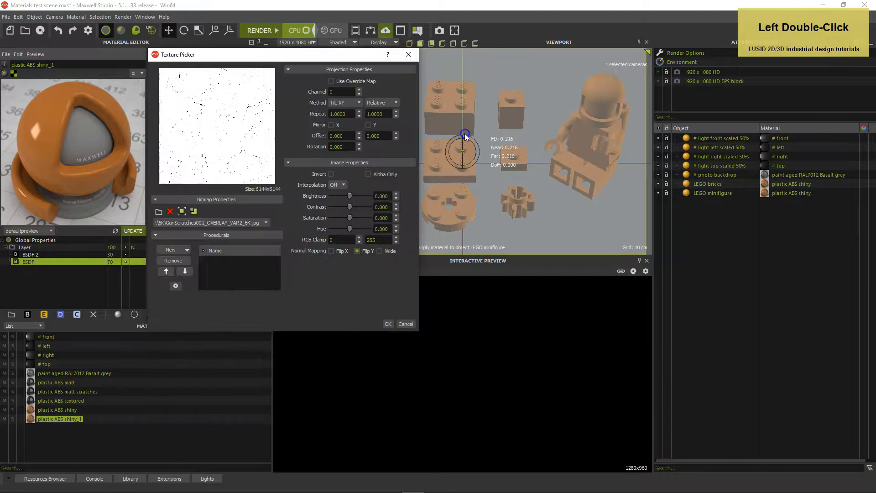
# Set the scratch texture's repeat to 2 in both directions and accept the texture settings.
pyautogui.click(343, 114)
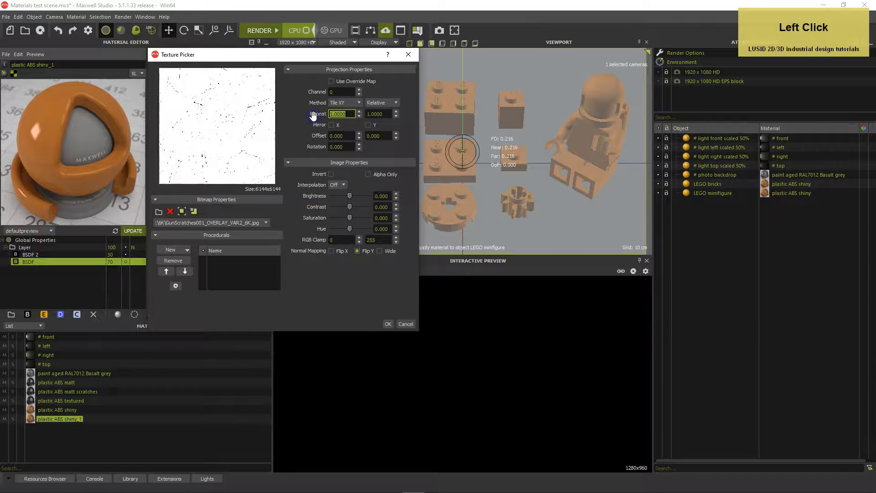
pyautogui.write('2')
pyautogui.click(379, 113)
pyautogui.write('2')
pyautogui.click(344, 275)
pyautogui.click(388, 324)
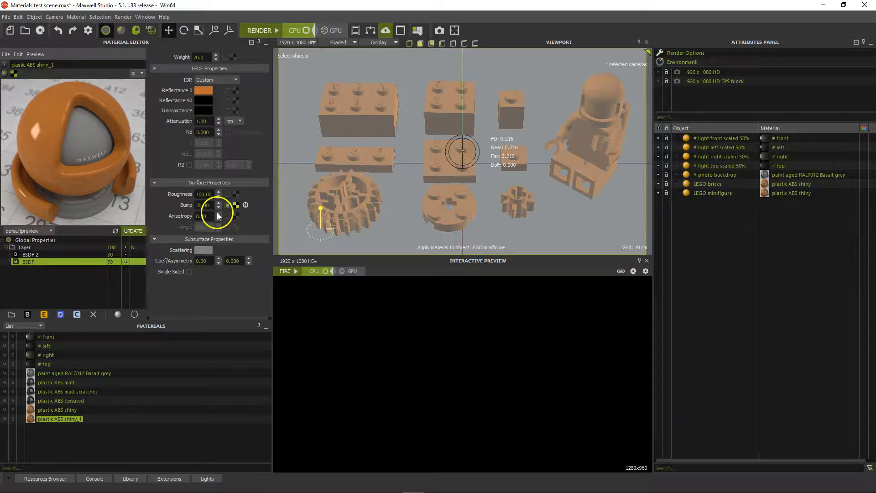
# Set the bump strength of the BSDF with weight 70 to 5.
pyautogui.click(204, 205)
pyautogui.write('5')
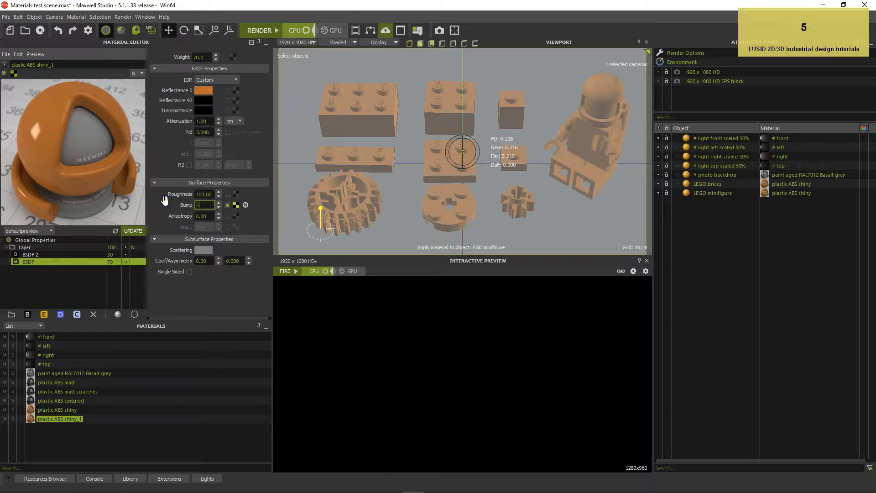
pyautogui.press('Return')
# Copy the scratch bump texture to BSDF 2 and set its bump strength to 5.
pyautogui.moveTo(236, 204)
pyautogui.mouseDown()
pyautogui.moveTo(215, 238)
pyautogui.moveTo(159, 252)
pyautogui.moveTo(133, 245)
pyautogui.moveTo(165, 250)
pyautogui.moveTo(235, 204)
pyautogui.mouseUp()
pyautogui.click(188, 207)
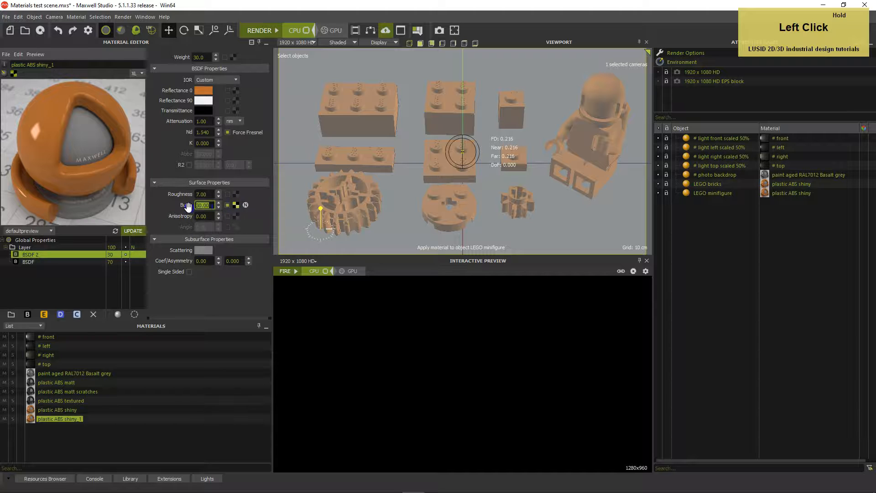
pyautogui.write('5')
pyautogui.press('Return')
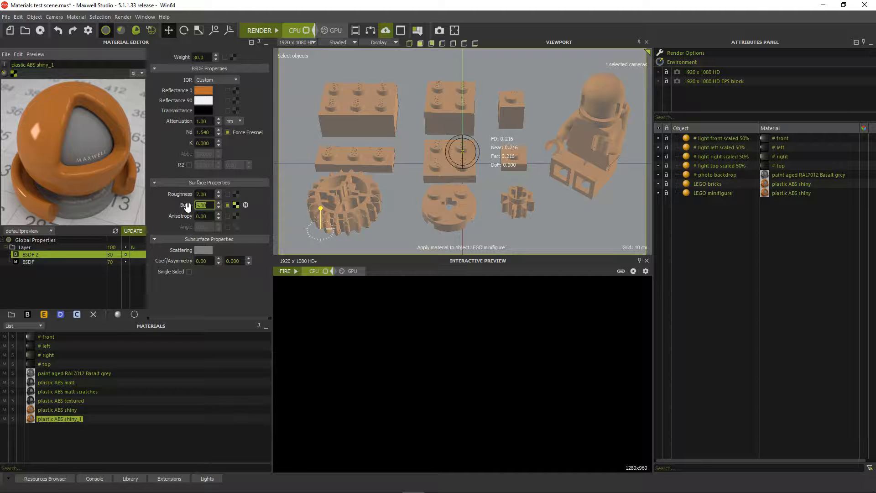
# Add a new layer above the existing layer of the cloned material.
pyautogui.click(91, 230)
pyautogui.click(57, 246)
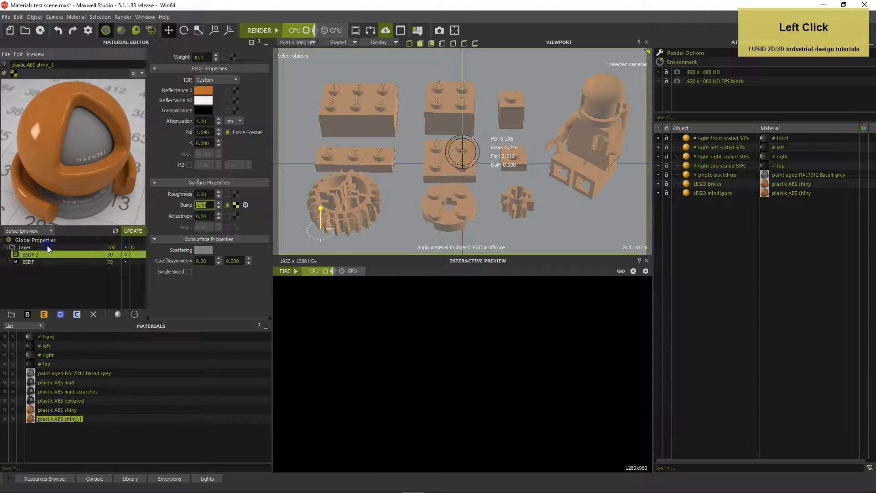
pyautogui.rightClick(48, 247)
pyautogui.click(65, 252)
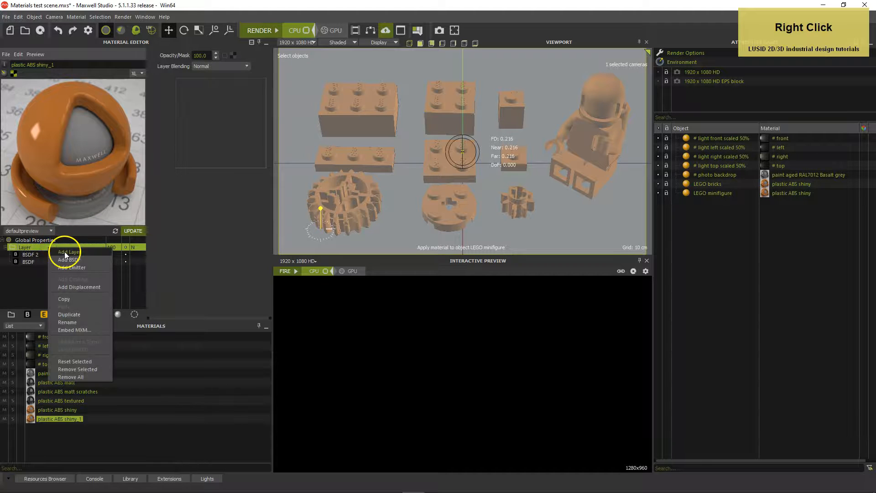
pyautogui.click(68, 252)
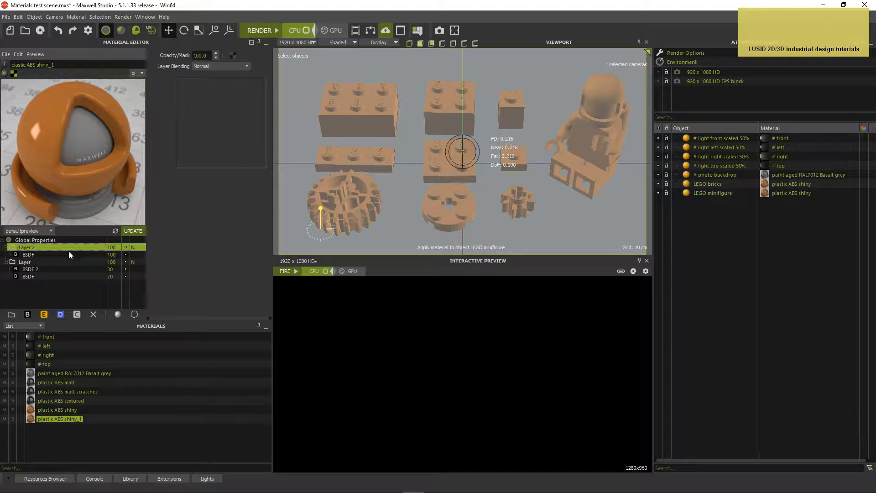
# Set the Reflectance 0 color of the new layer's BSDF to HSV 60, 20, 150.
pyautogui.click(66, 254)
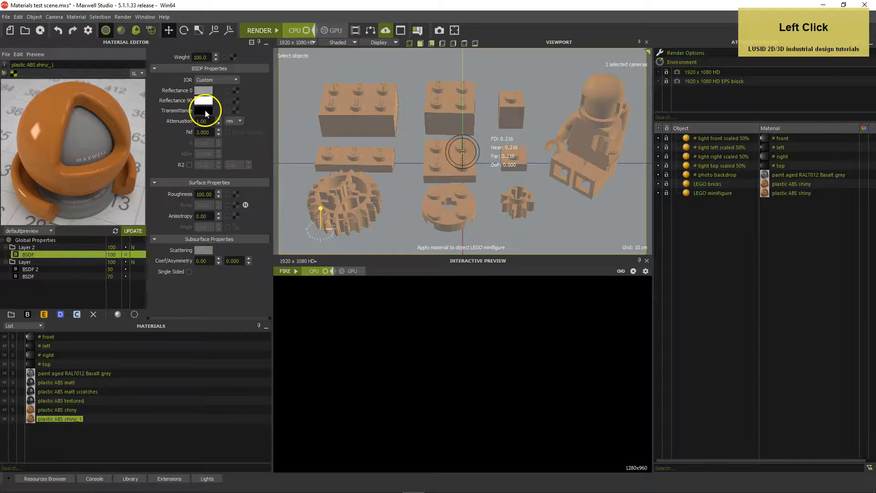
pyautogui.click(204, 90)
pyautogui.click(252, 210)
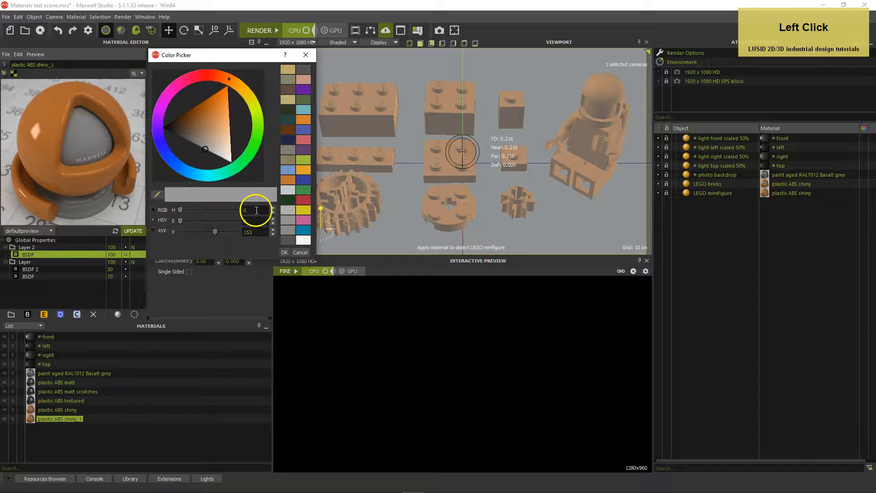
pyautogui.write('60')
pyautogui.press('Tab')
pyautogui.write('20')
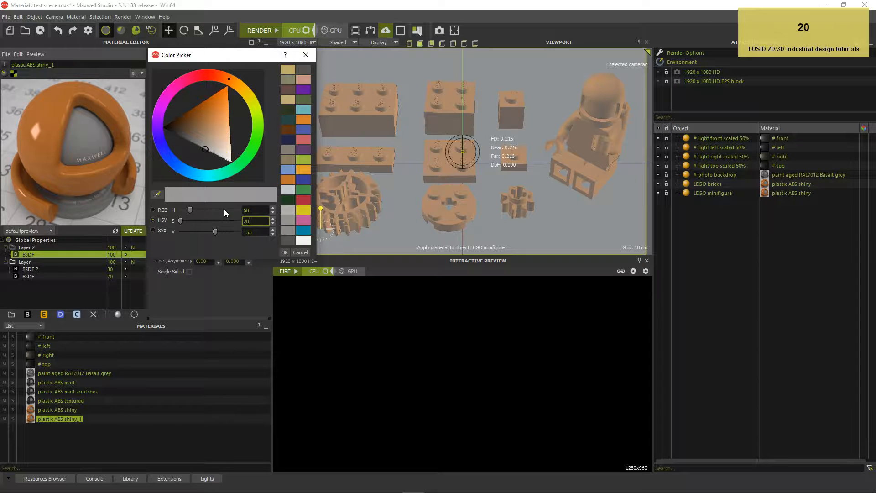
pyautogui.press('Tab')
pyautogui.write('150')
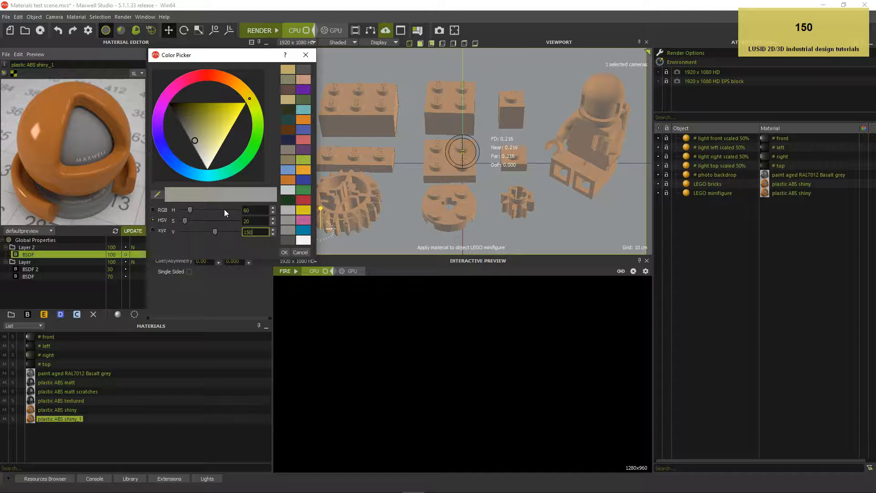
pyautogui.press('Return')
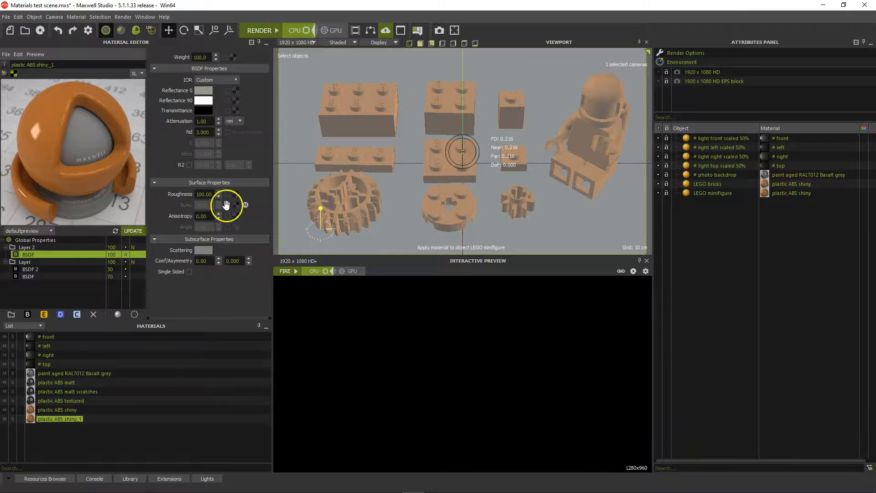
# Set the Reflectance 90 color of the new layer's BSDF to black.
pyautogui.click(205, 101)
pyautogui.moveTo(238, 232); pyautogui.dragTo(166, 231)
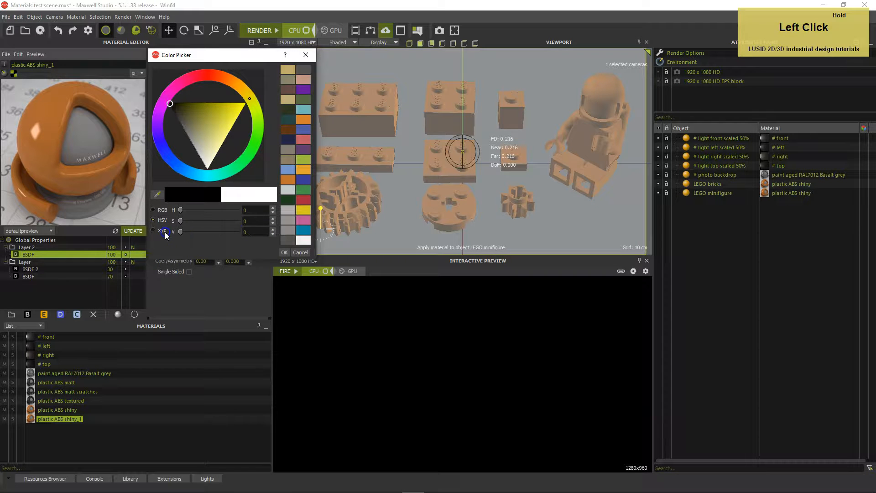
pyautogui.click(285, 253)
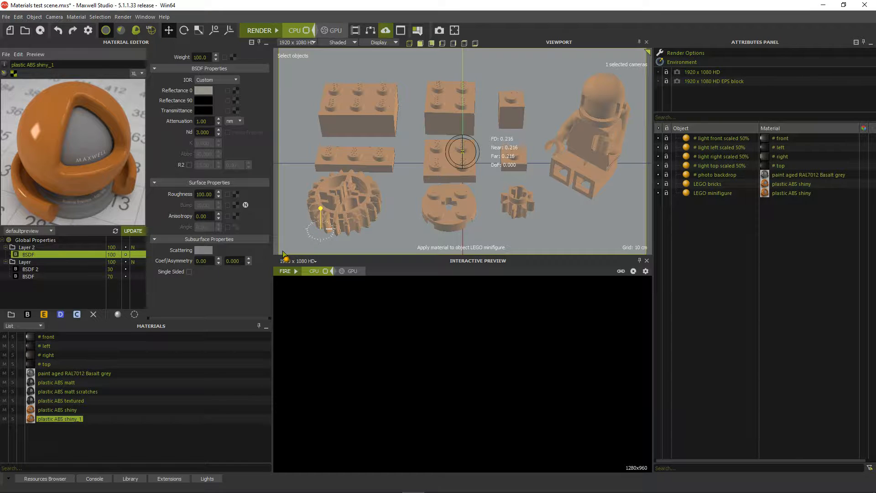
# Load DustSmall002_OVERLAY_6K from the DustSmall002 6K textures folder as the opacity mask of Layer 2.
pyautogui.click(102, 247)
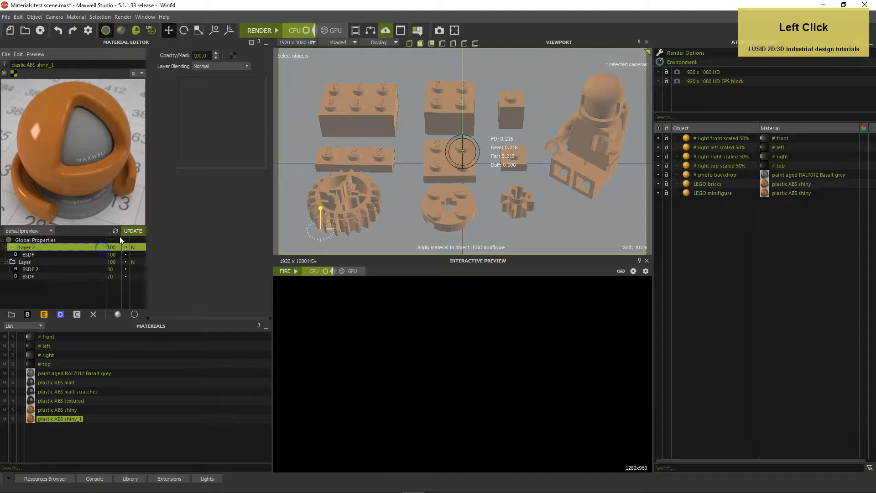
pyautogui.click(233, 55)
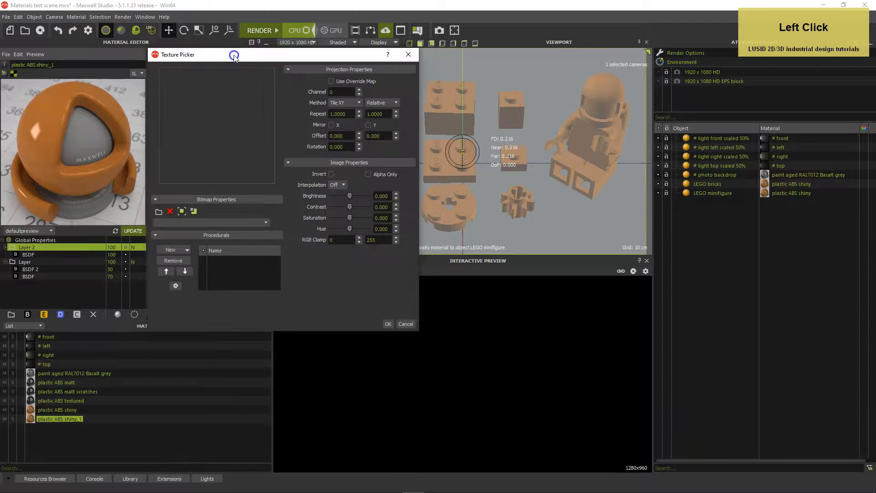
pyautogui.click(158, 212)
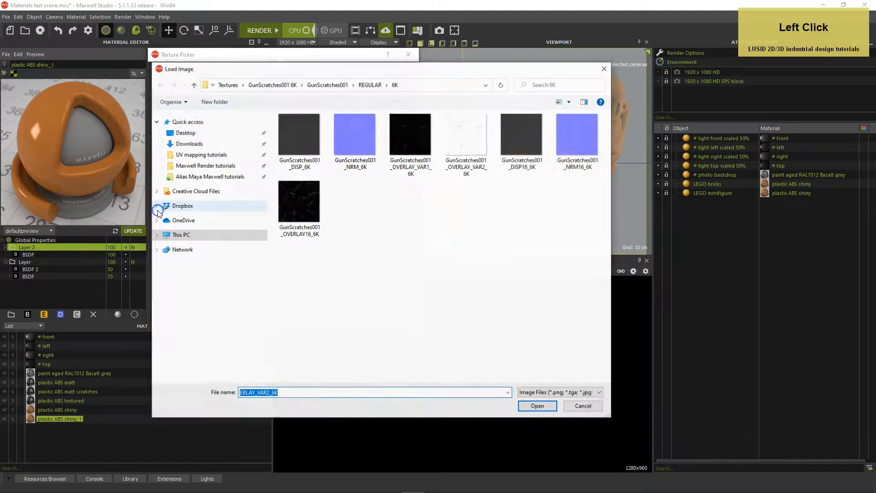
pyautogui.click(228, 85)
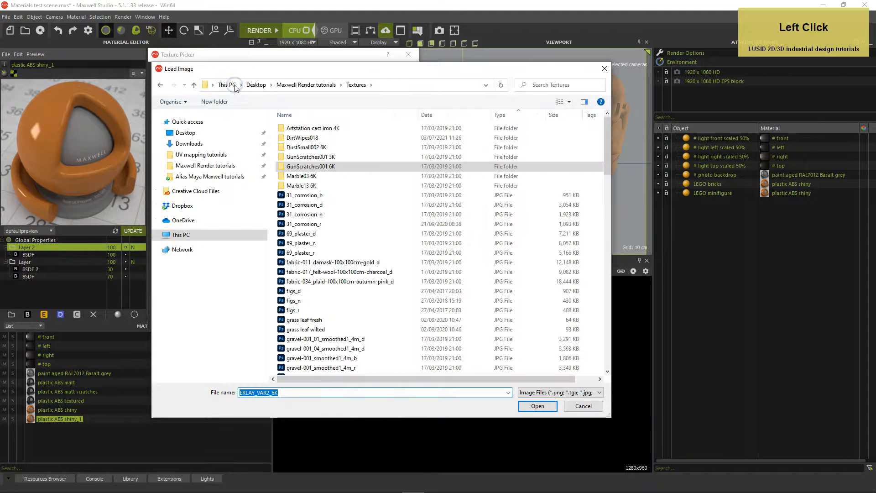
pyautogui.click(300, 147)
pyautogui.doubleClick(300, 148)
pyautogui.doubleClick(297, 138)
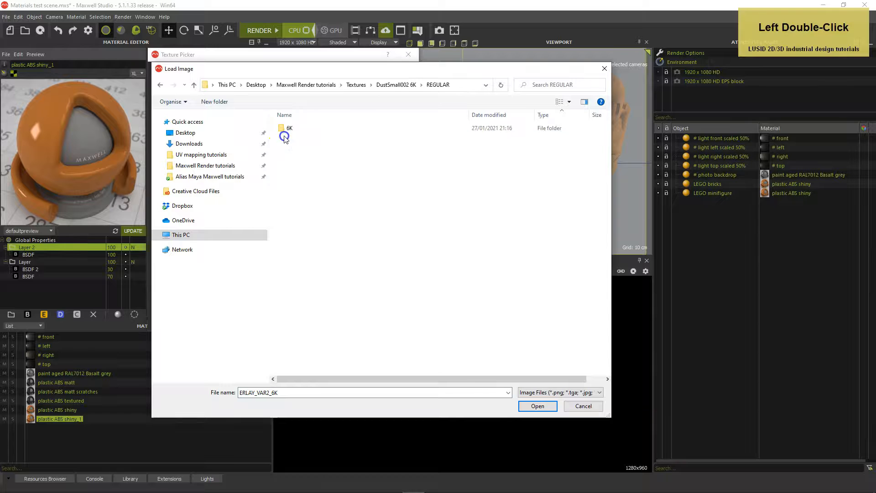
pyautogui.doubleClick(284, 128)
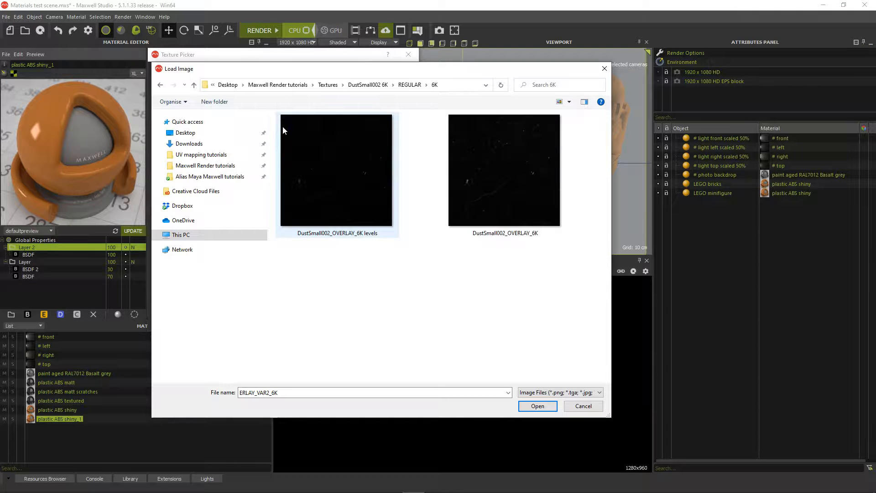
pyautogui.click(492, 170)
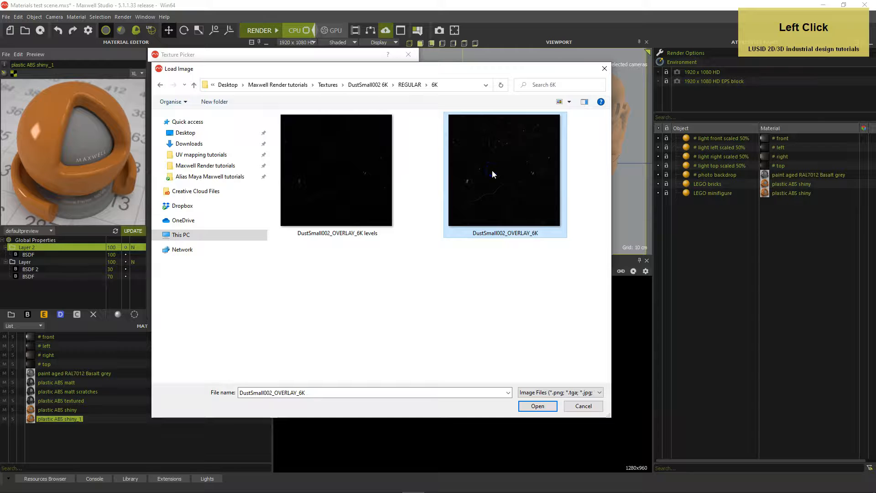
pyautogui.doubleClick(492, 171)
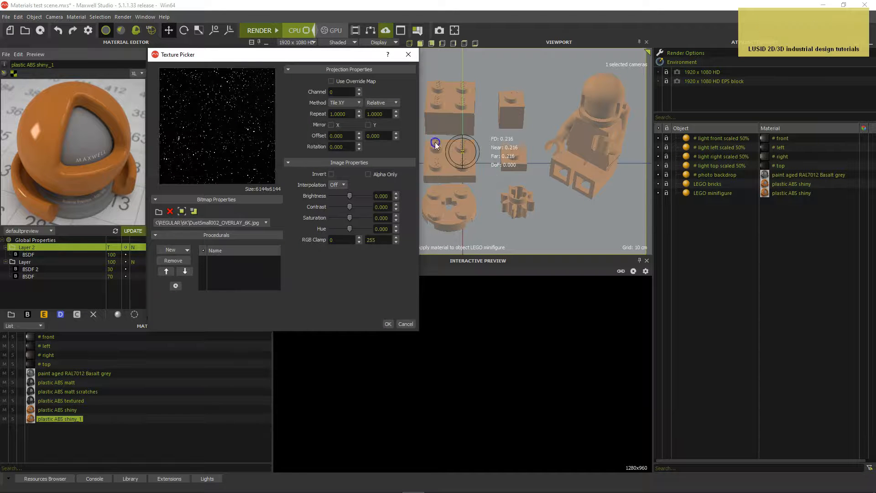
# Set the dust mask texture's repeat to 2 in both directions and accept the texture settings.
pyautogui.click(324, 115)
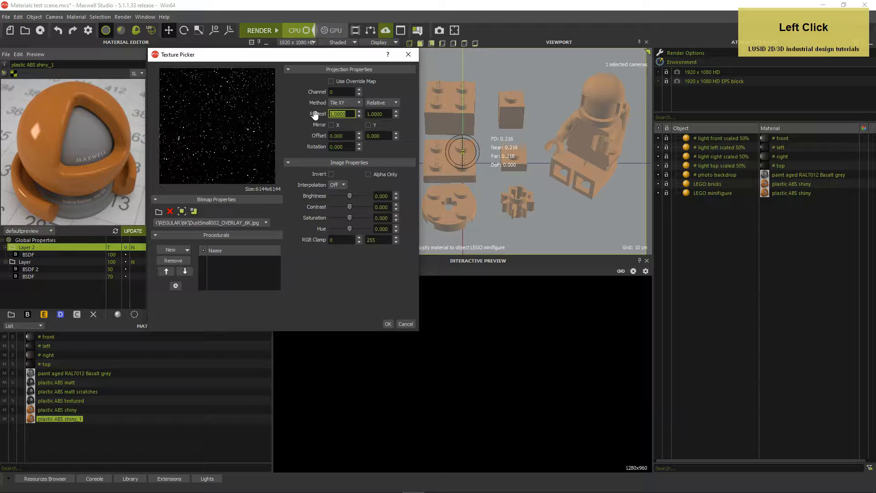
pyautogui.write('2')
pyautogui.click(378, 114)
pyautogui.write('2')
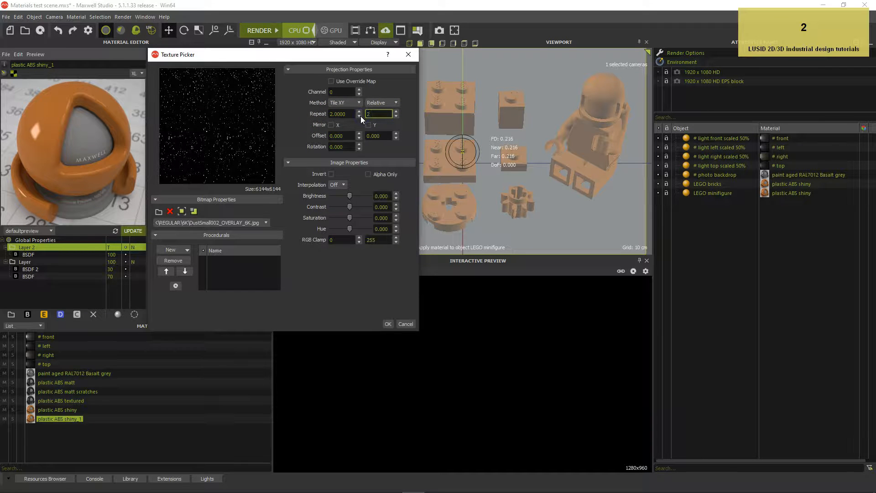
pyautogui.press('Tab')
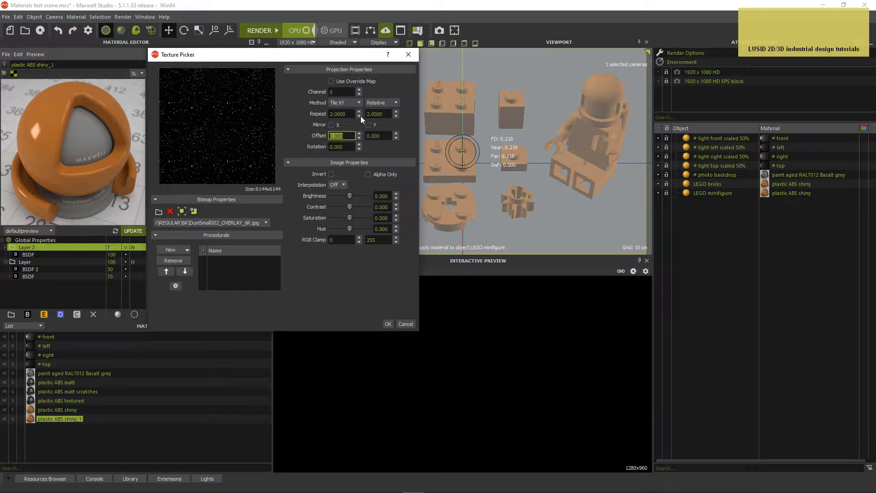
pyautogui.click(387, 322)
# Set the opacity of Layer 2 to 80.
pyautogui.click(199, 55)
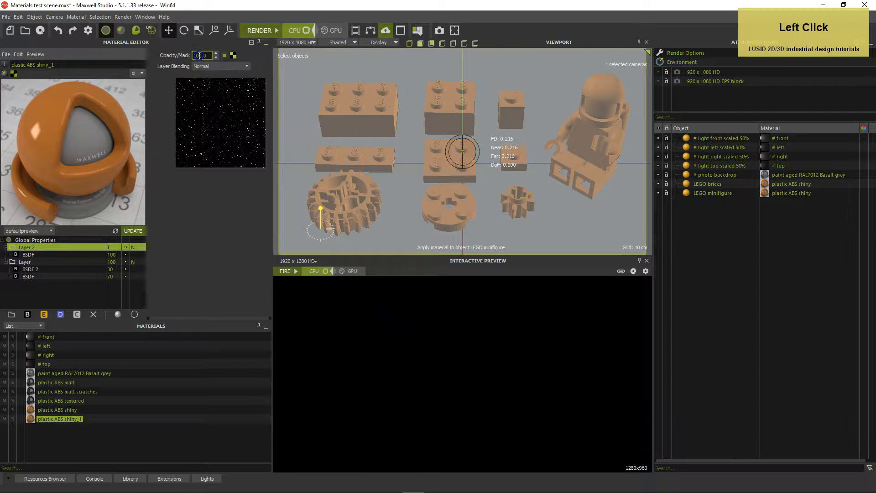
pyautogui.write('8')
pyautogui.press('Return')
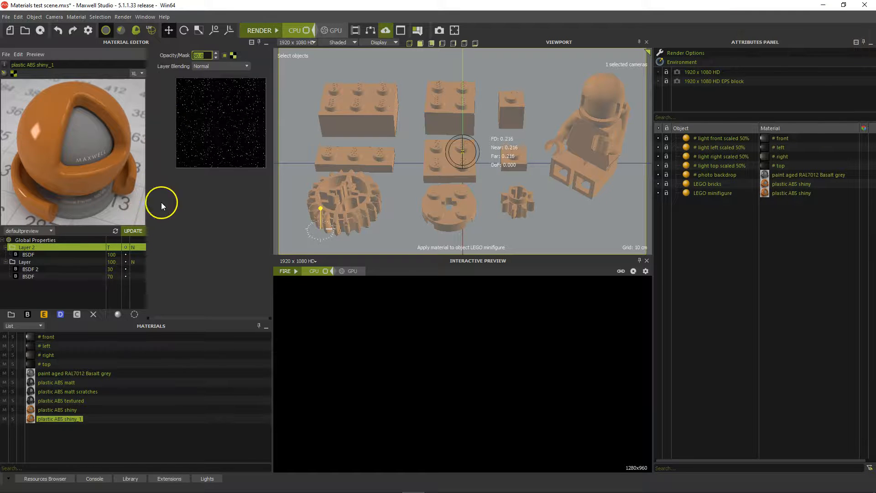
# Copy the dust mask texture to the material's Global Bump and check its texture settings.
pyautogui.moveTo(232, 54); pyautogui.dragTo(231, 78)
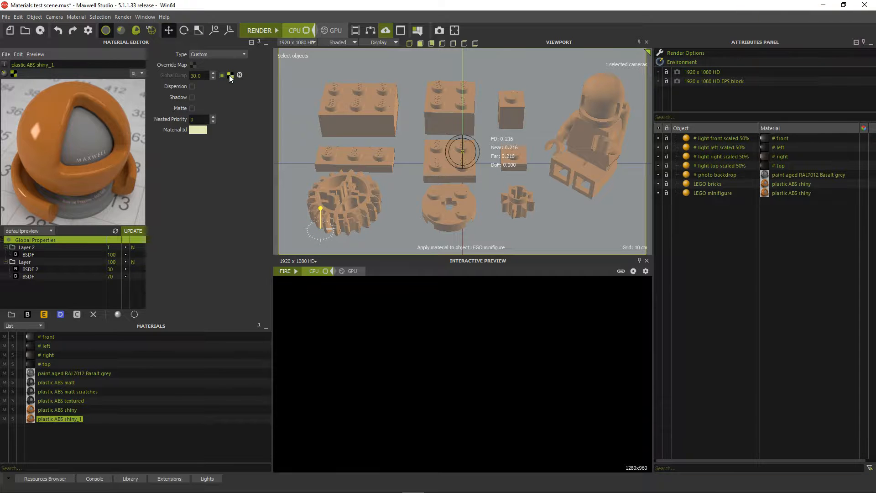
pyautogui.click(230, 79)
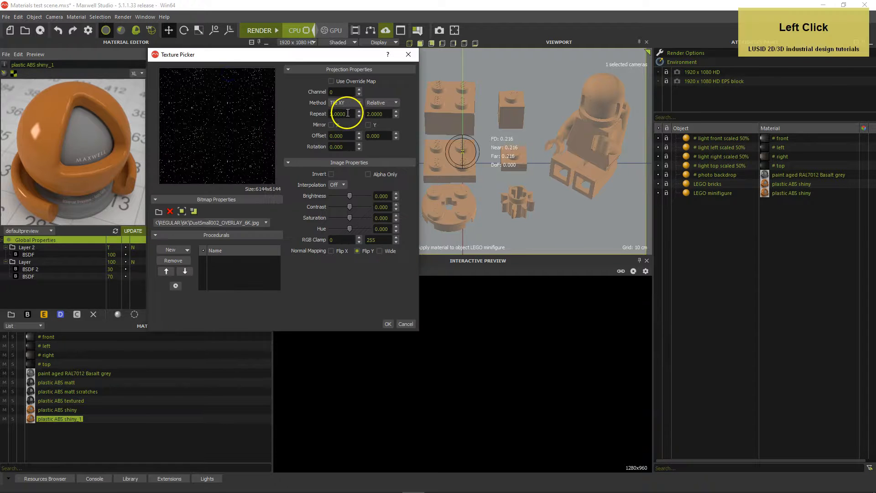
pyautogui.click(388, 324)
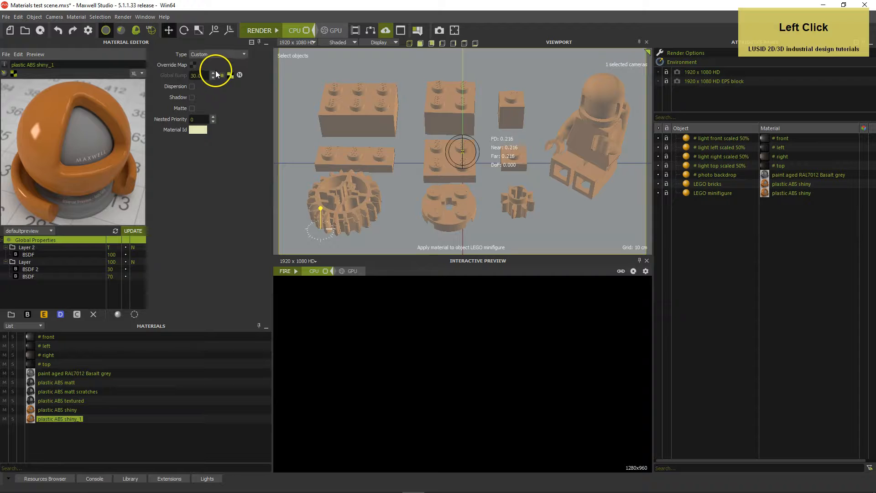
# Set the material's Global Bump to 5 and refresh the material preview.
pyautogui.click(206, 76)
pyautogui.write('5')
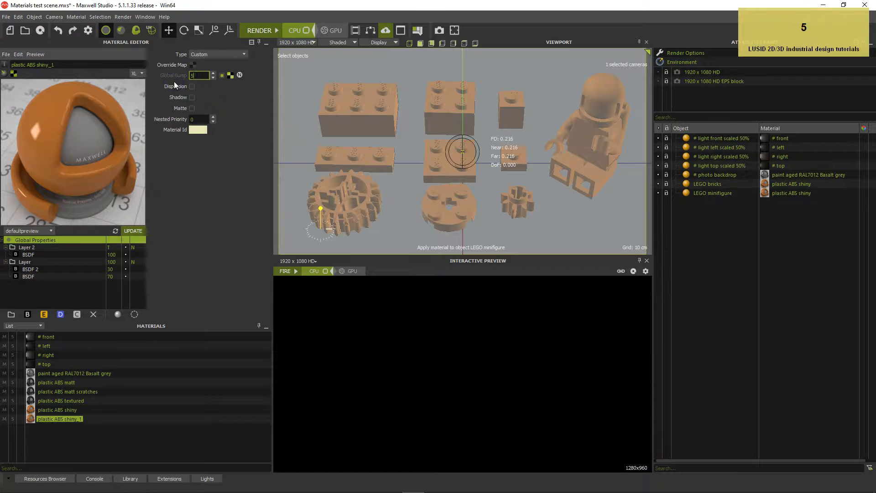
pyautogui.press('Return')
pyautogui.click(133, 231)
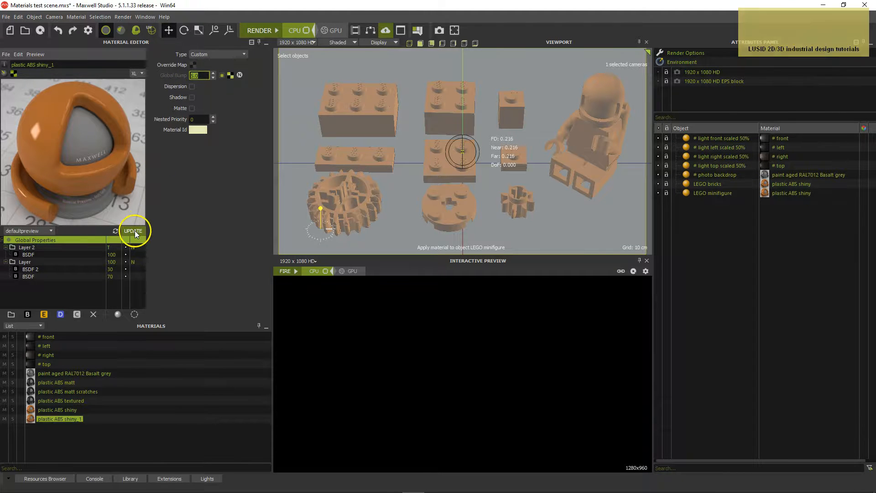
pyautogui.click(133, 231)
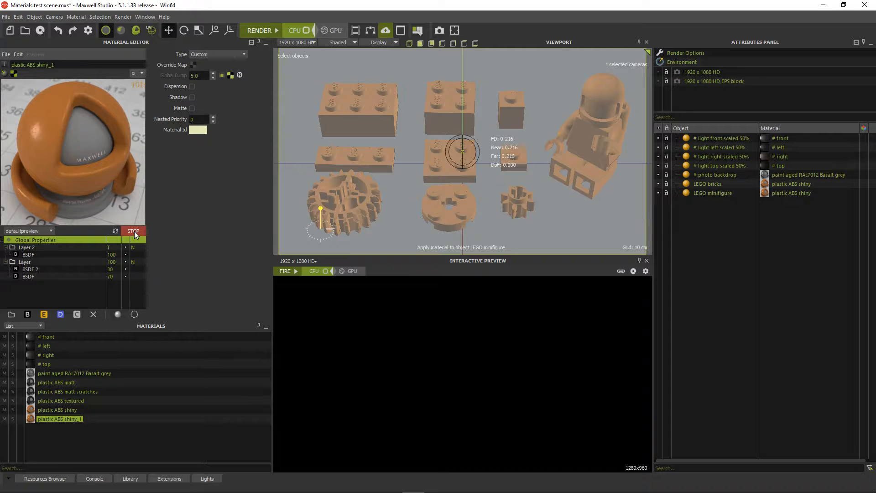
pyautogui.click(134, 230)
# Set the bump strength of BSDF 2 in the base layer to 0.6.
pyautogui.click(83, 270)
pyautogui.click(213, 205)
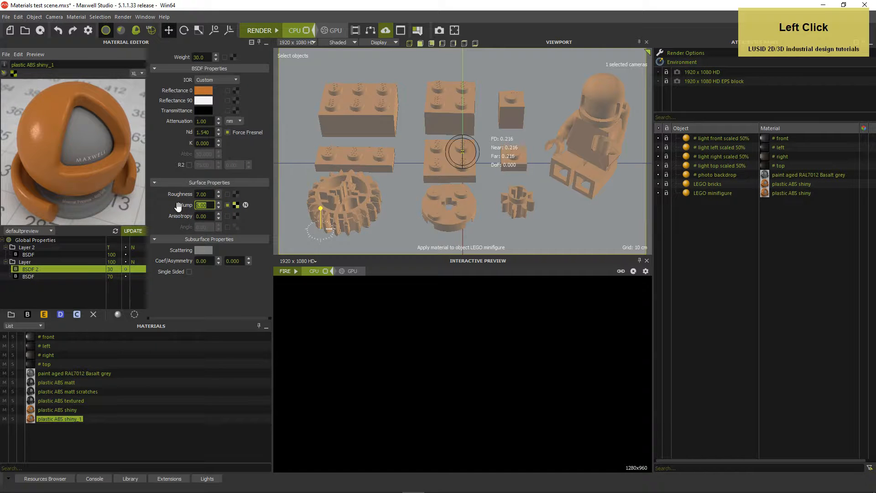
pyautogui.write('.6')
pyautogui.press('Return')
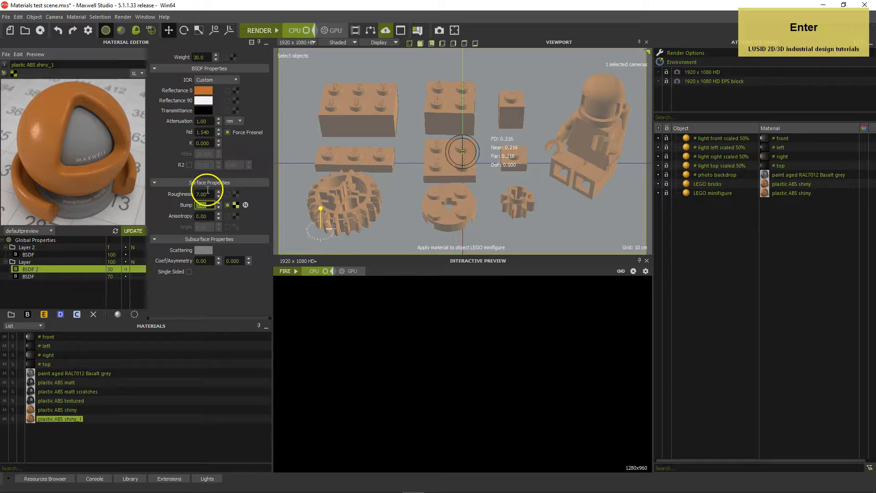
# Scale the scratch bump texture of BSDF 2 in meters with a repeat of 0.1 in both directions.
pyautogui.click(236, 205)
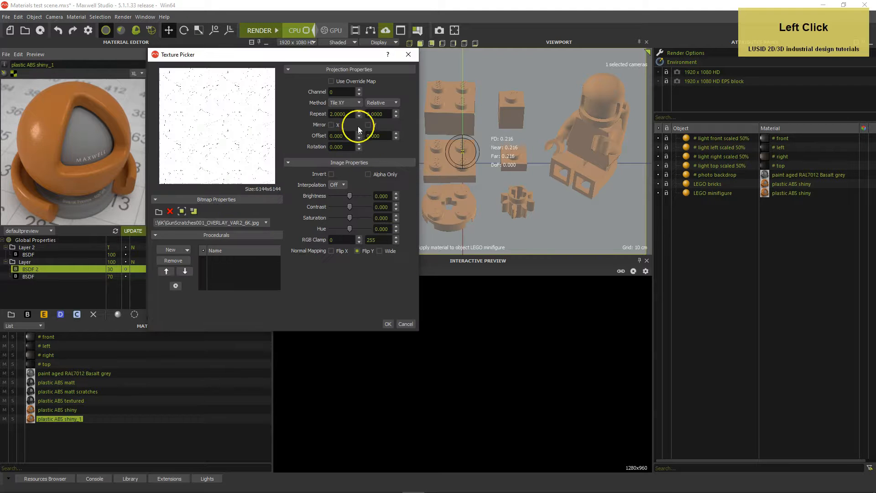
pyautogui.click(377, 102)
pyautogui.click(378, 117)
pyautogui.click(348, 114)
pyautogui.write('0.1')
pyautogui.press('Tab')
pyautogui.write('0.1')
pyautogui.press('Tab')
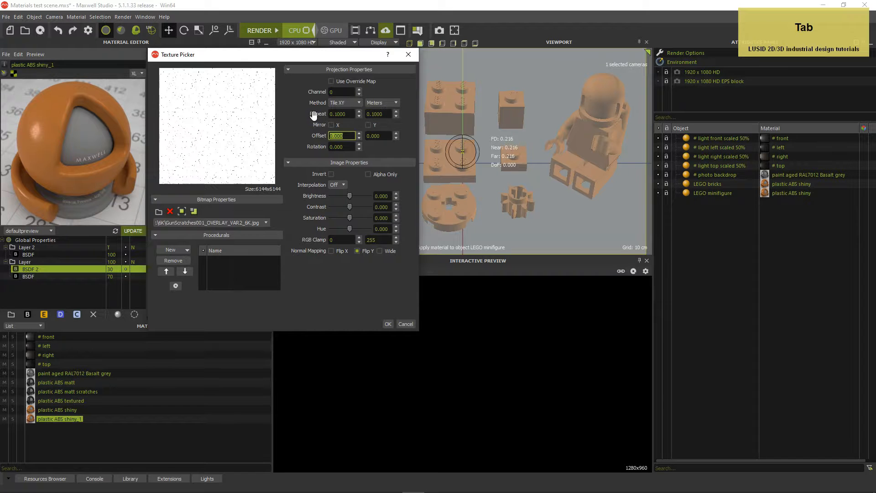
pyautogui.press('Return')
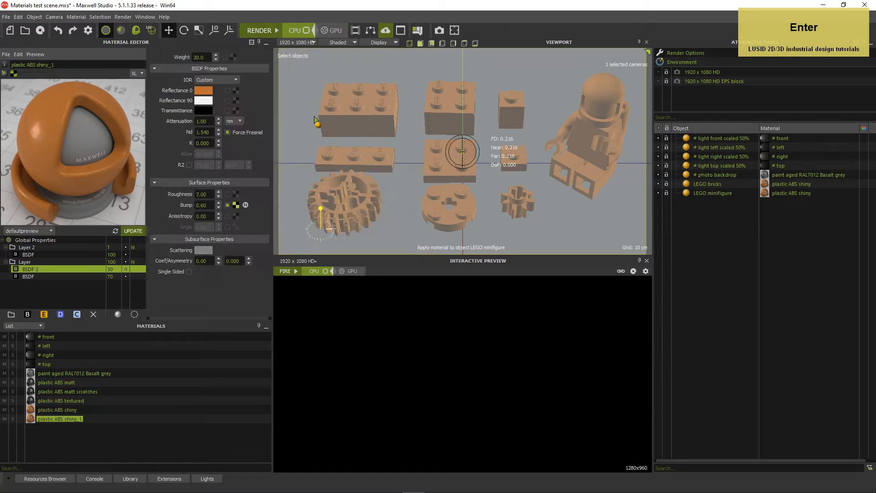
# Set the bump strength of the base layer's 70-weight BSDF to 0.6.
pyautogui.click(92, 276)
pyautogui.moveTo(211, 205); pyautogui.dragTo(184, 207)
pyautogui.write('.6')
pyautogui.press('Tab')
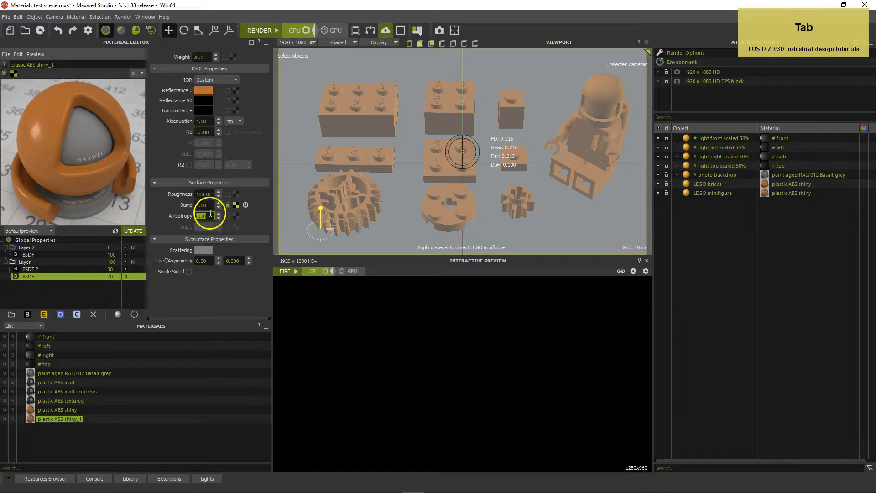
# Switch the 70-weight BSDF's scratch bump texture to meters with a repeat of 0.1 in both directions.
pyautogui.click(236, 206)
pyautogui.click(375, 103)
pyautogui.click(375, 116)
pyautogui.click(353, 114)
pyautogui.write('0.1')
pyautogui.press('Tab')
pyautogui.write('0.1')
pyautogui.press('Tab')
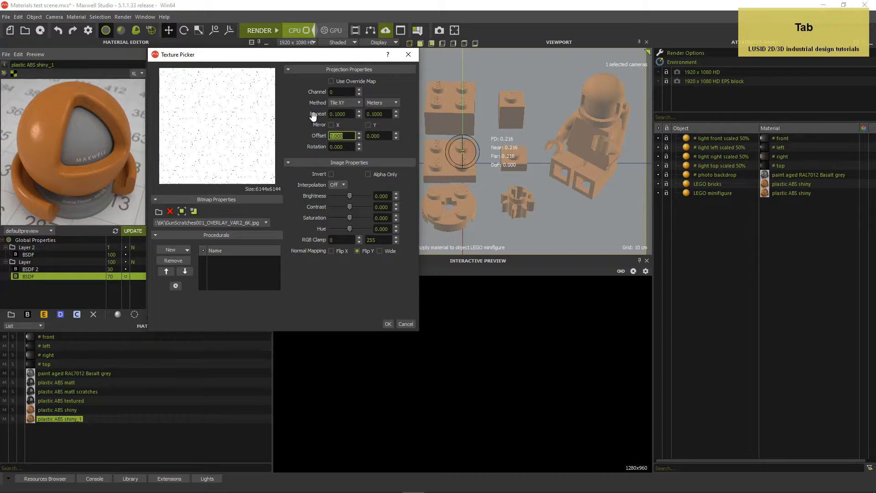
pyautogui.click(388, 324)
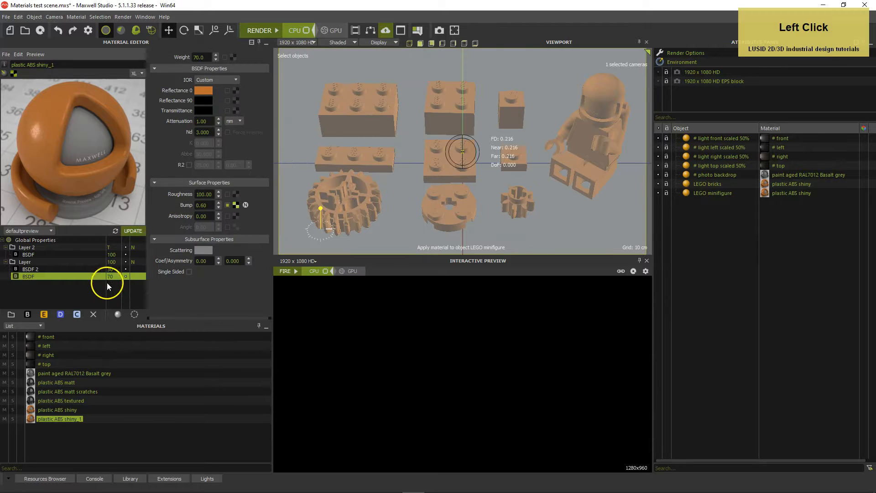
# Set the dust opacity mask of Layer 2 to meters with a repeat of 0.15 in both directions.
pyautogui.click(77, 247)
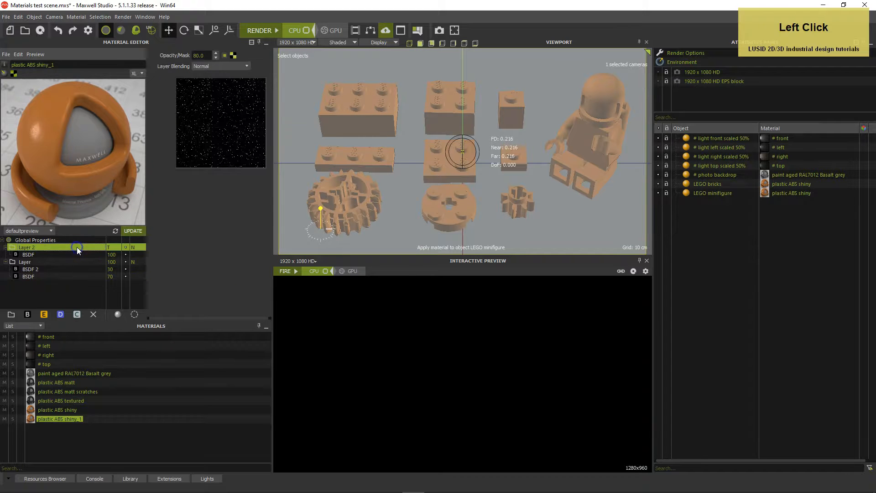
pyautogui.click(232, 55)
pyautogui.click(373, 102)
pyautogui.click(374, 116)
pyautogui.click(345, 114)
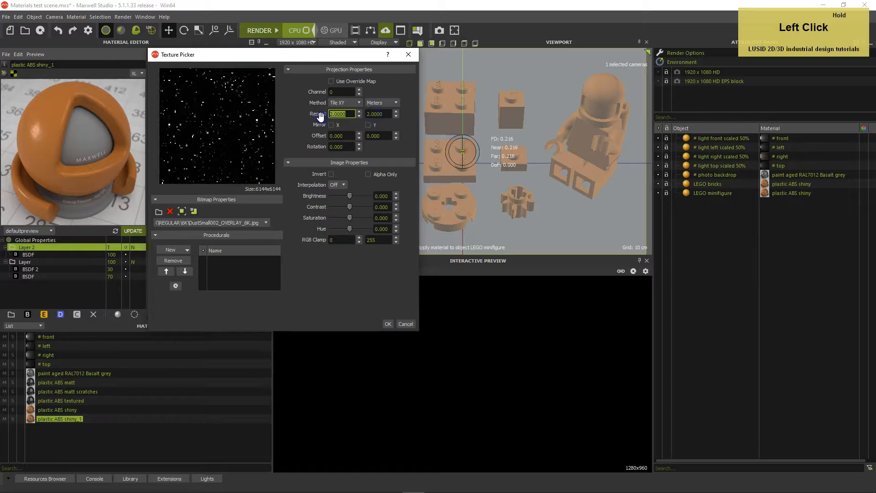
pyautogui.write('0.15')
pyautogui.press('Tab')
pyautogui.write('0.15')
pyautogui.press('Tab')
pyautogui.click(325, 118)
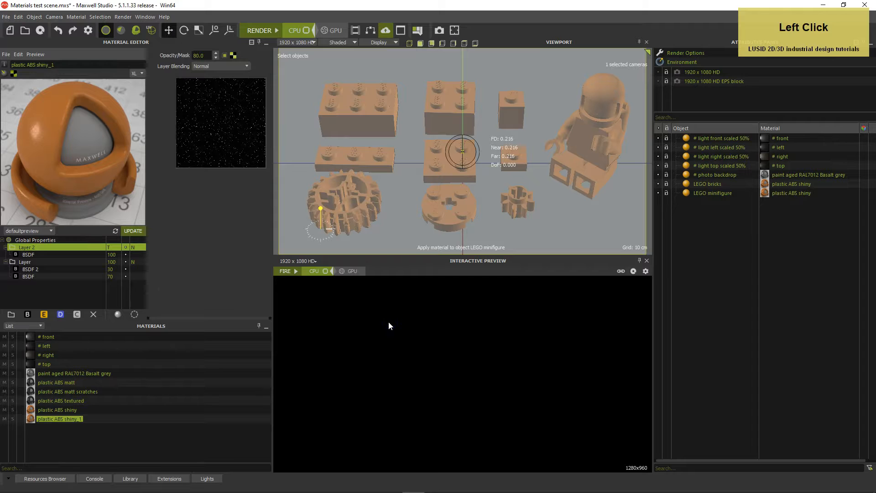
# Set the Global Bump dust texture to meters with a repeat of 0.15 in both directions.
pyautogui.click(86, 240)
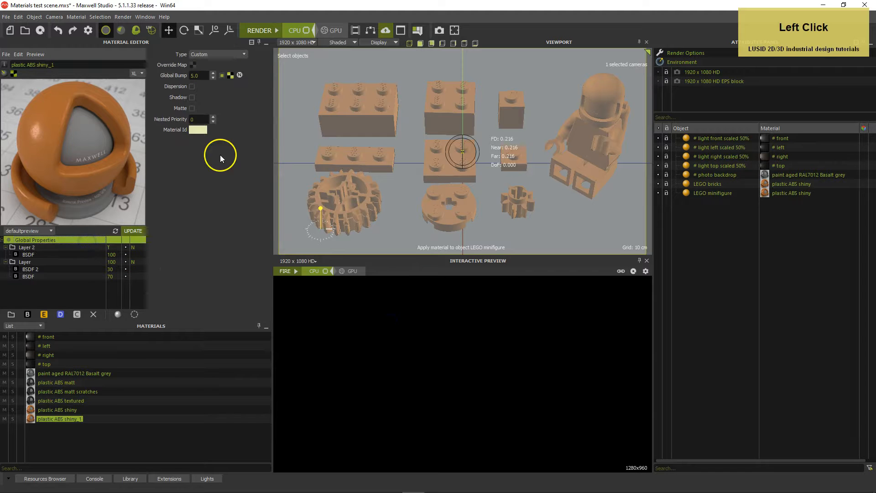
pyautogui.click(230, 75)
pyautogui.click(375, 103)
pyautogui.click(379, 120)
pyautogui.click(351, 114)
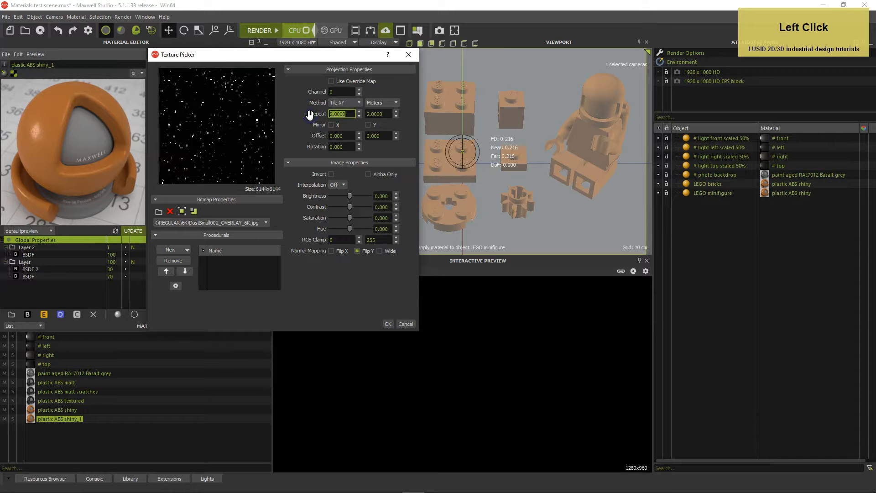
pyautogui.write('.15')
pyautogui.press('Tab')
pyautogui.write('.15')
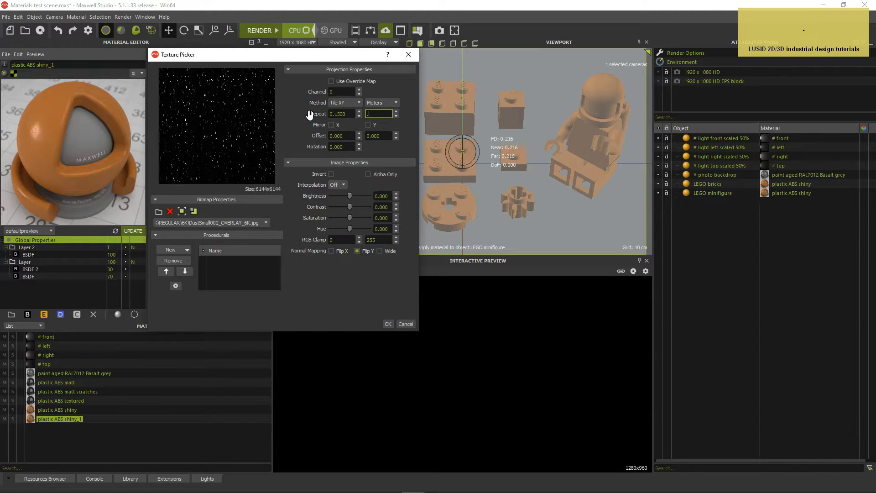
pyautogui.press('Tab')
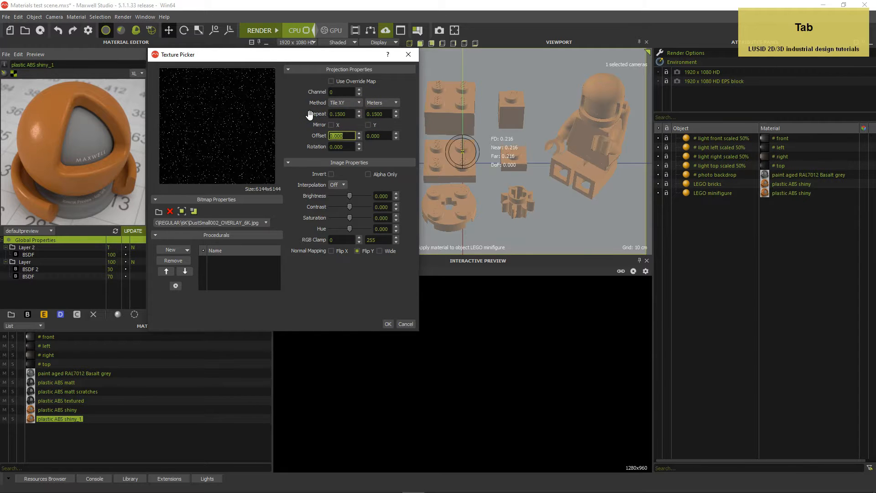
pyautogui.click(388, 324)
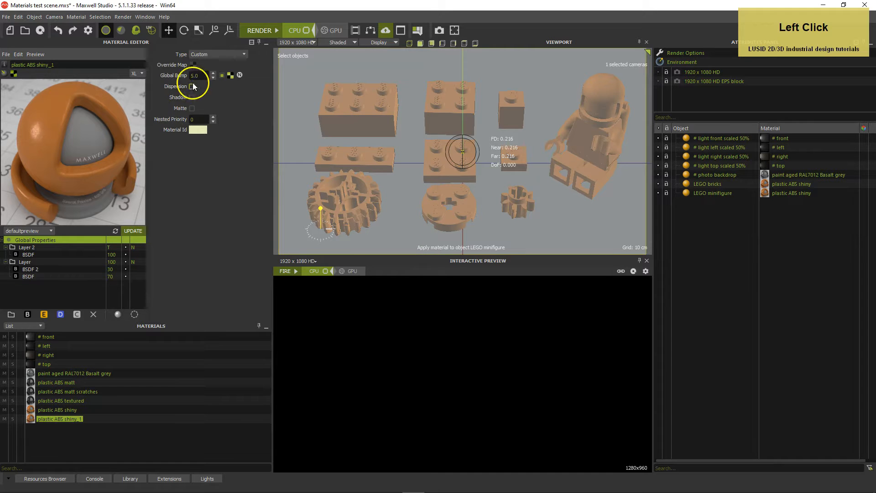
# Set the material's Global Bump strength to 0.4.
pyautogui.click(168, 77)
pyautogui.write('0.4')
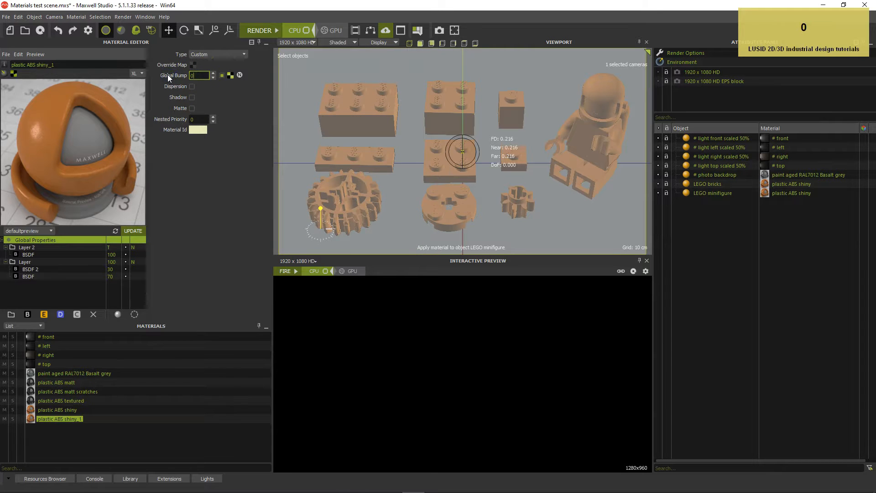
pyautogui.press('Return')
# Rename the material as plastic ABS shiny scratches dust.
pyautogui.click(61, 64)
pyautogui.press('BackSpace')
pyautogui.press('BackSpace')
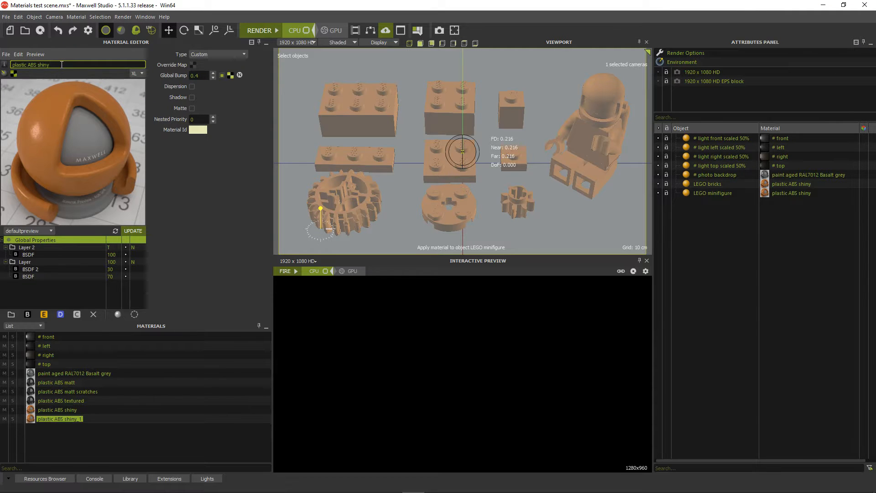
pyautogui.write('scr')
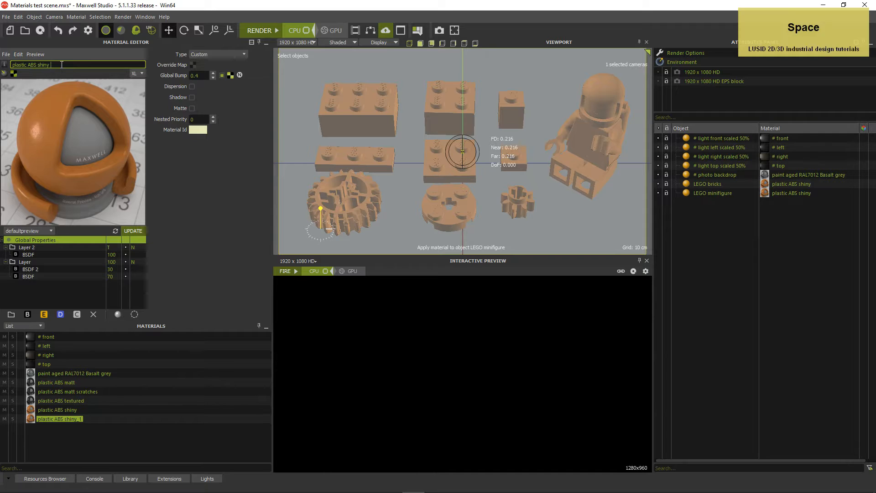
pyautogui.write('atches dust')
pyautogui.press('Return')
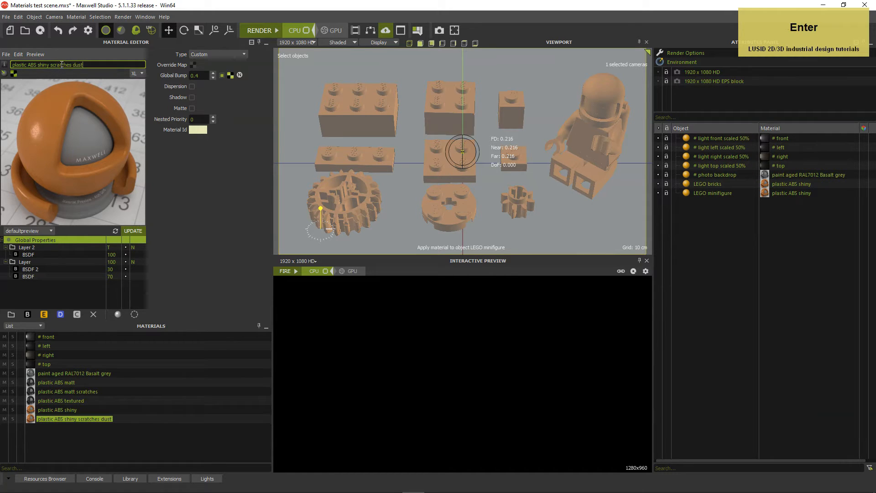
# Apply plastic ABS shiny scratches dust to the LEGO bricks and the LEGO minifigure, allowing their projectors to be edited for absolute scale.
pyautogui.click(28, 418)
pyautogui.moveTo(331, 258); pyautogui.dragTo(358, 209)
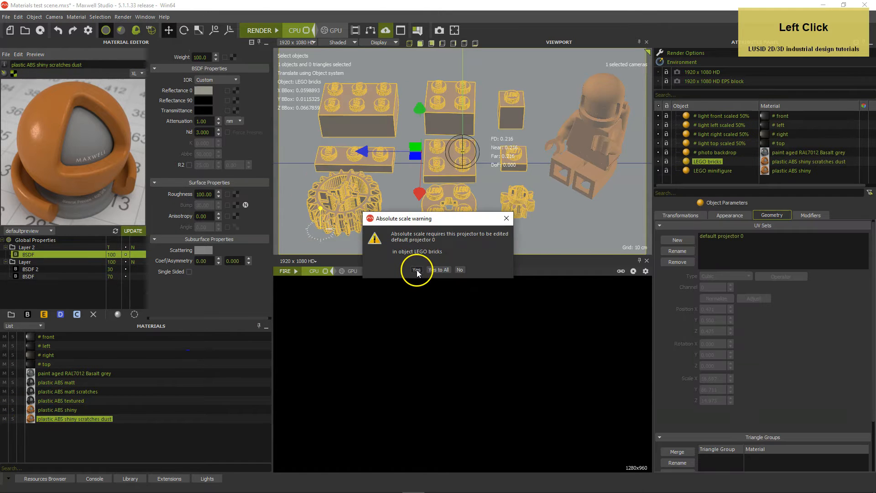
pyautogui.click(416, 269)
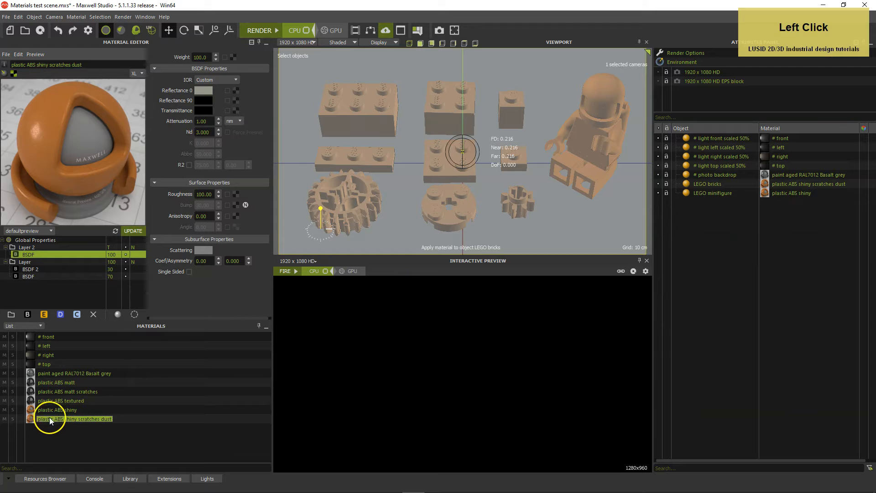
pyautogui.moveTo(31, 418); pyautogui.dragTo(582, 178)
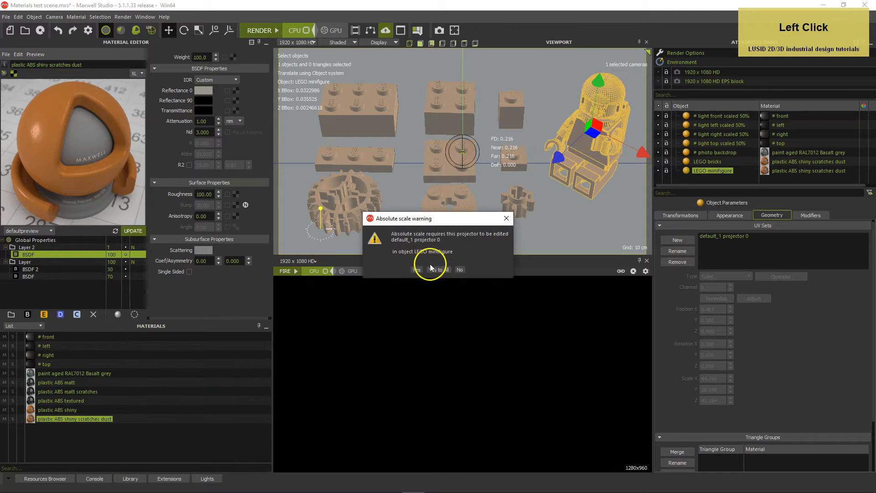
pyautogui.click(416, 270)
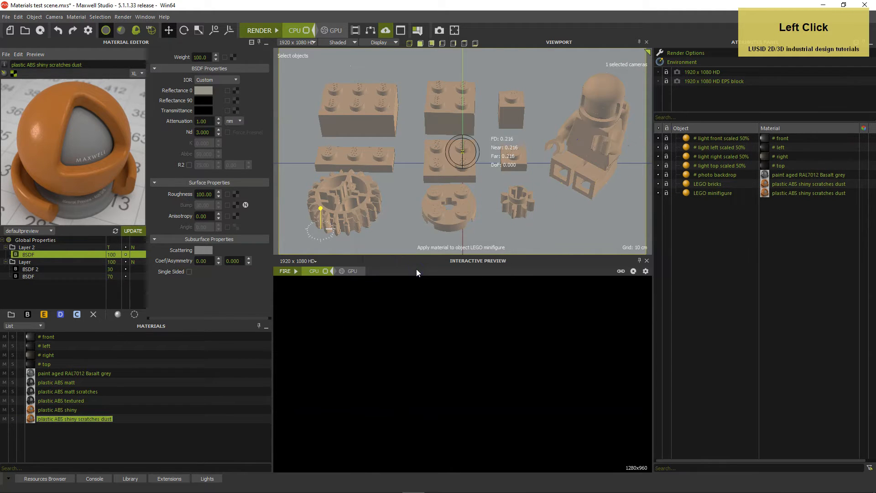
# Start the final render of the scene and allow the existing output image to be overwritten.
pyautogui.click(260, 31)
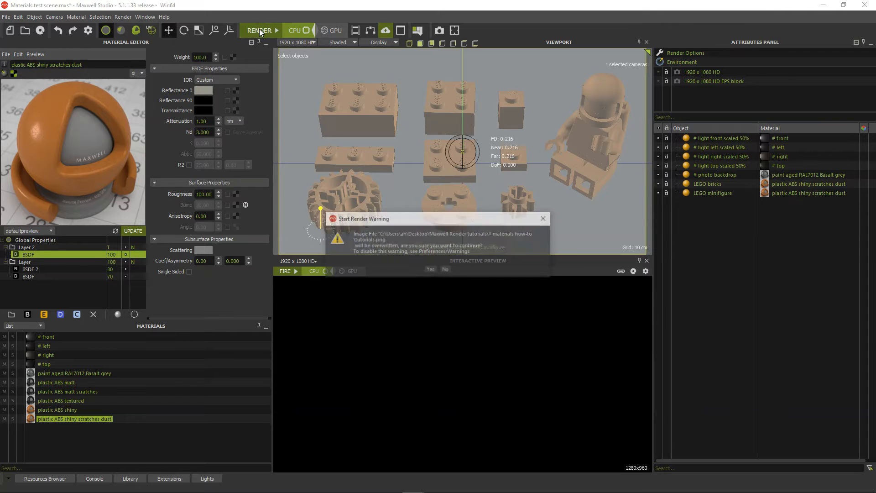
pyautogui.press('Return')
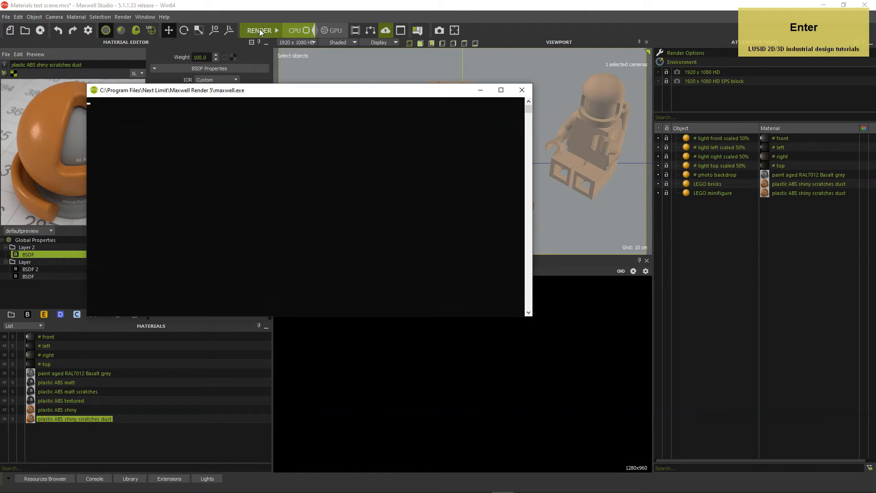